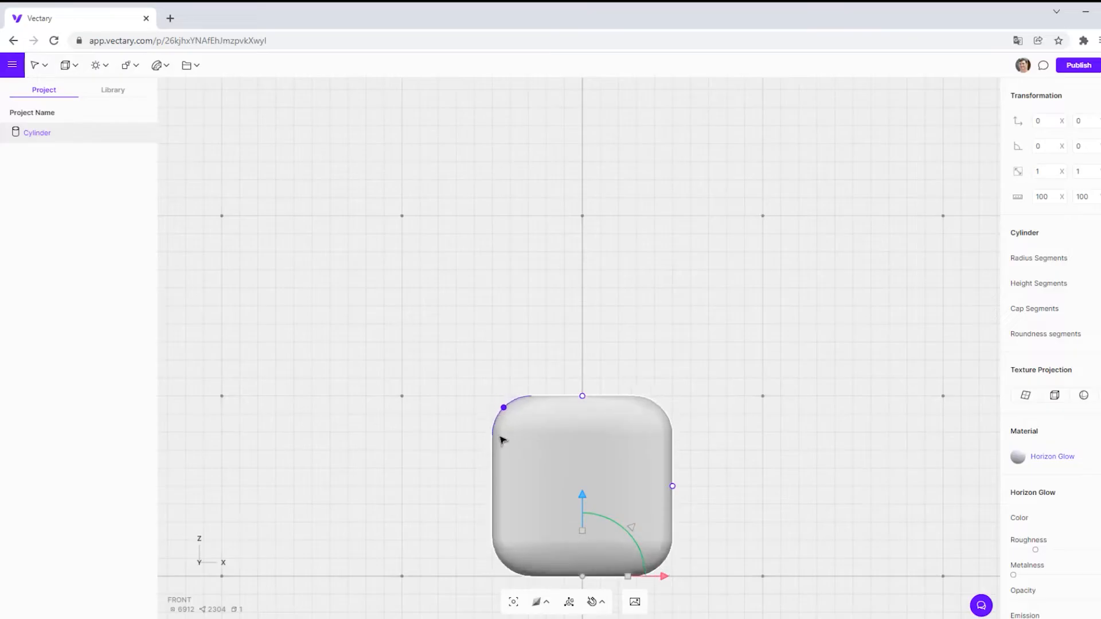
Stretch the cylinder to about twice its height and narrow its diameter to about 76.2
left_click_drag(582, 396, 597, 217)
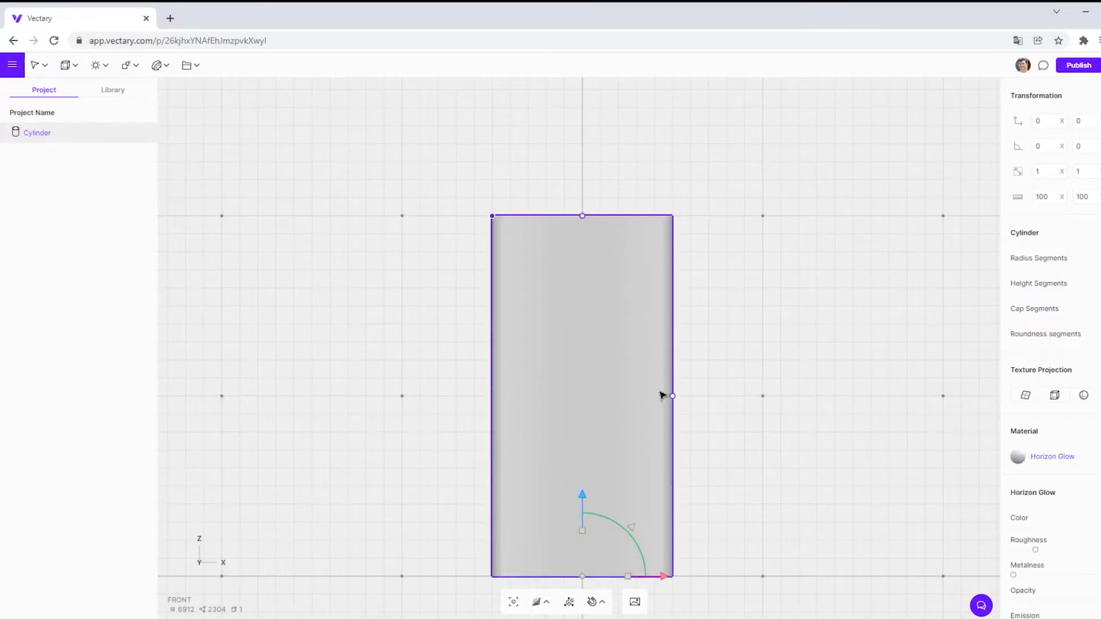
left_click_drag(671, 395, 651, 396)
left_click_drag(400, 376, 453, 442)
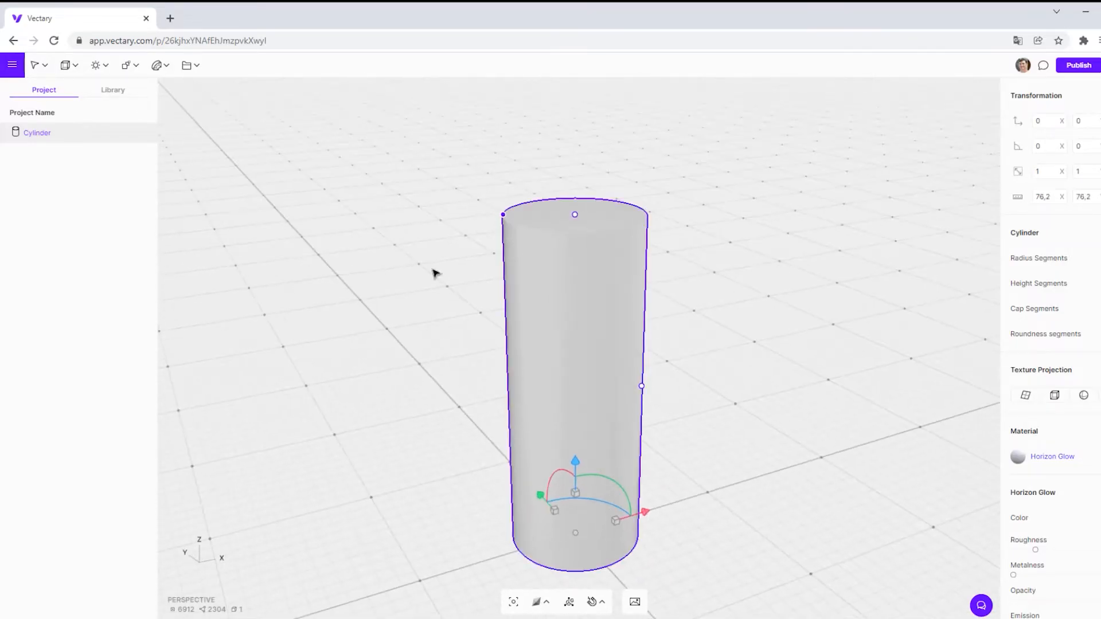
left_click(539, 602)
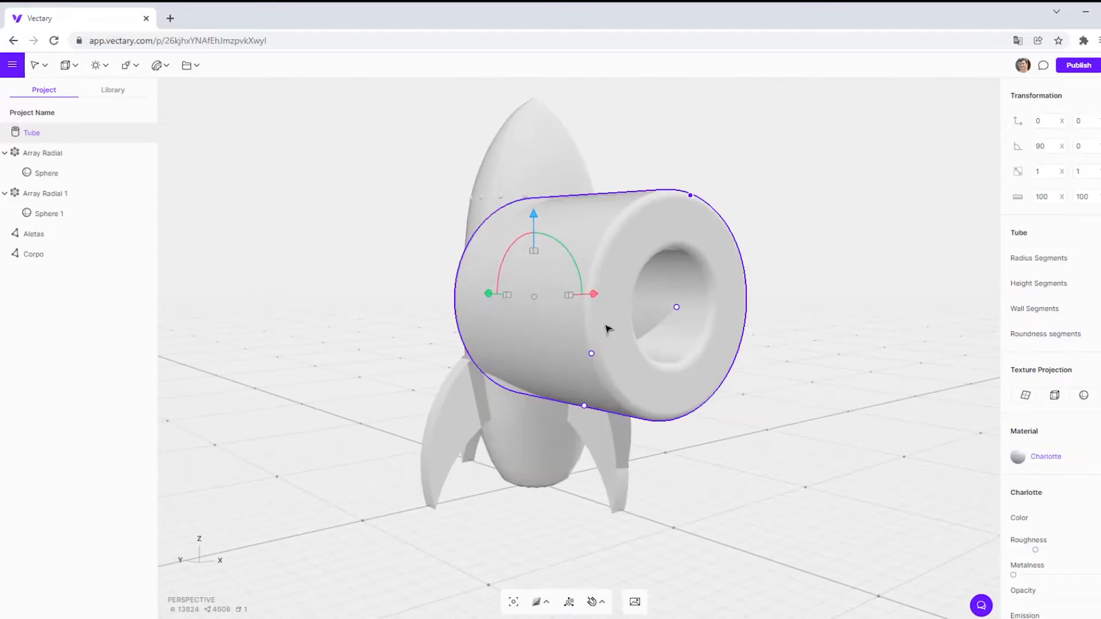
Shrink the tube to about 37.4 across, then raise, shift and lengthen it to pass through the rocket's body as a porthole
left_click_drag(607, 327, 590, 300)
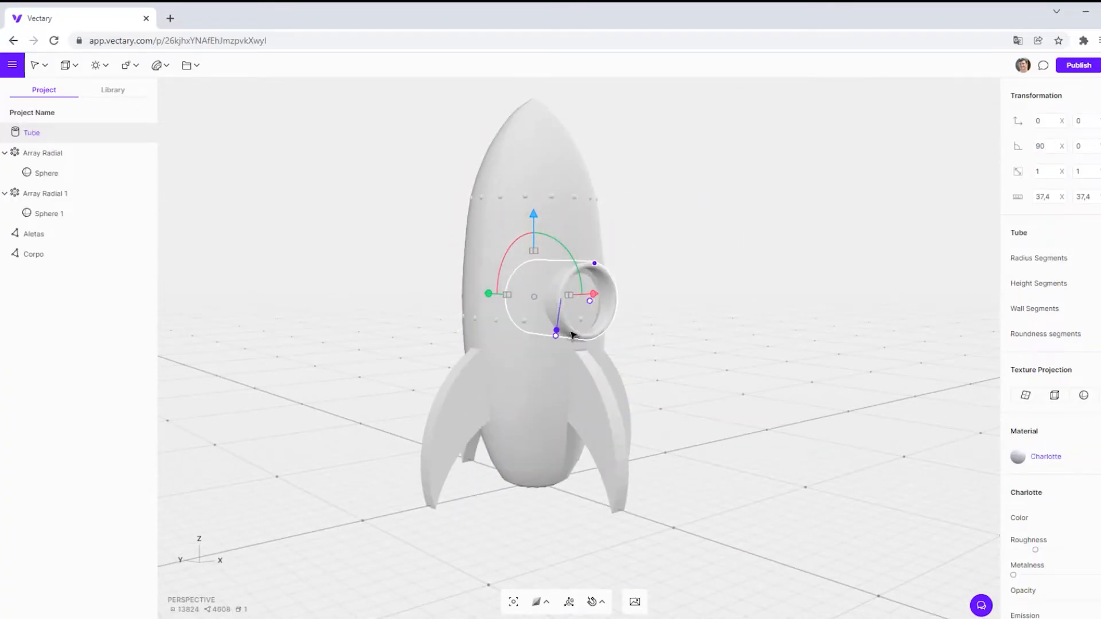
key("3")
left_click_drag(533, 216, 533, 181)
left_click_drag(659, 258, 666, 258)
left_click_drag(448, 256, 381, 256)
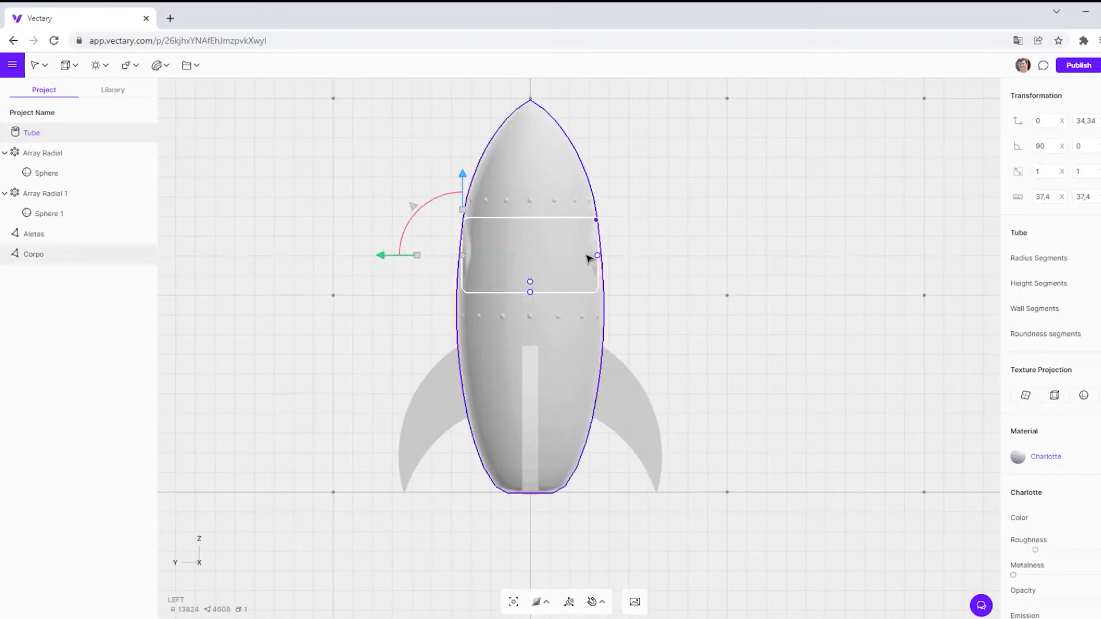
left_click_drag(598, 255, 623, 257)
left_click_drag(380, 256, 367, 257)
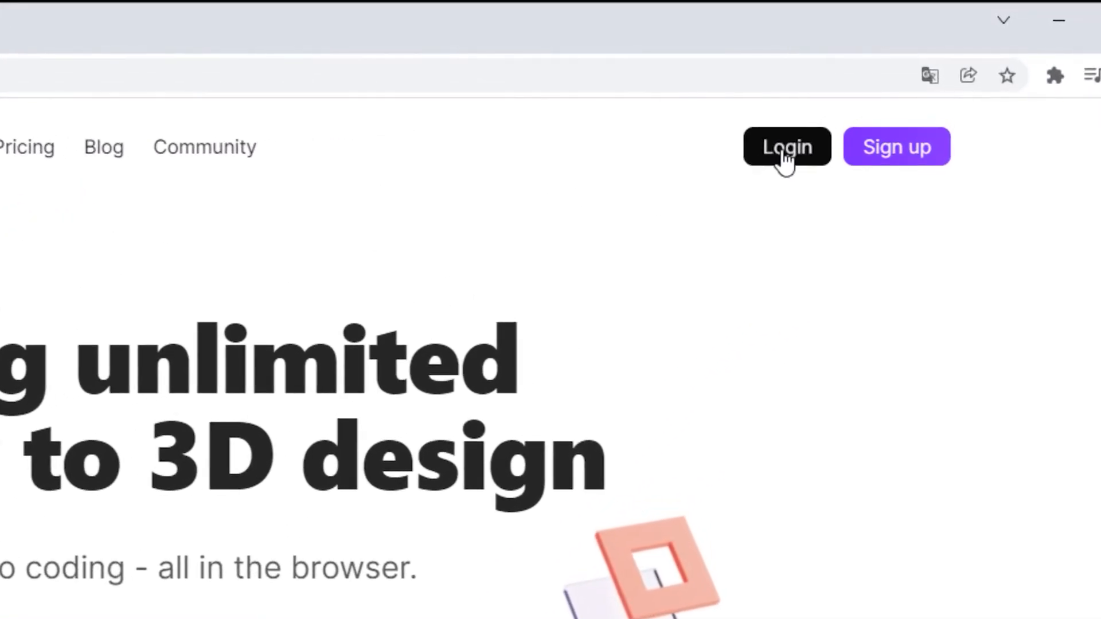
Log in to Vectary with Google and create a new Studio Beta project
left_click(785, 150)
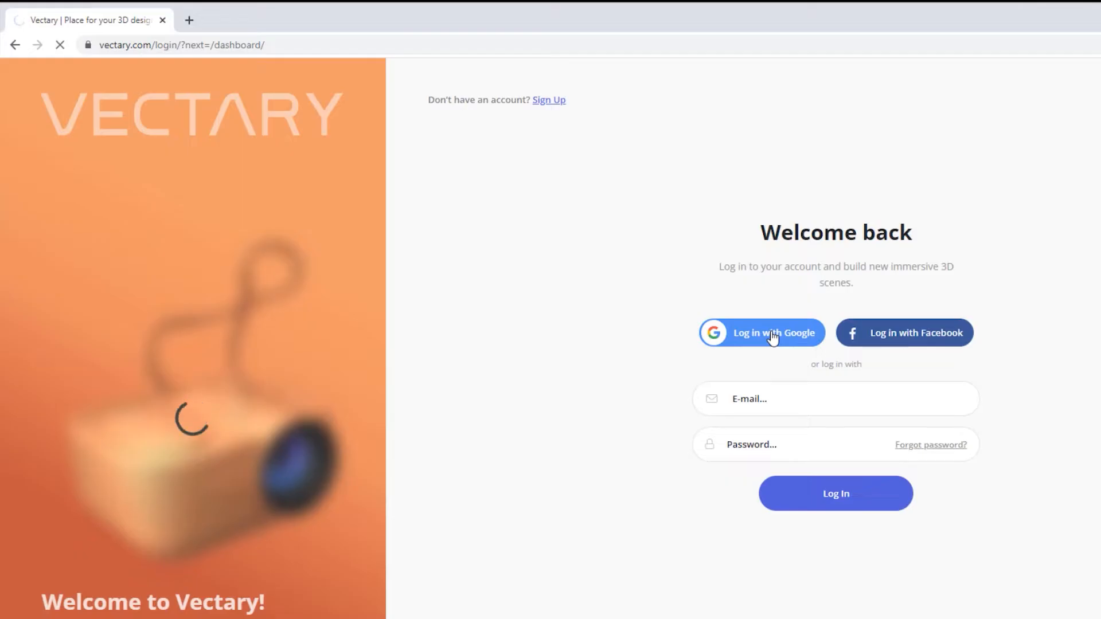
left_click(773, 337)
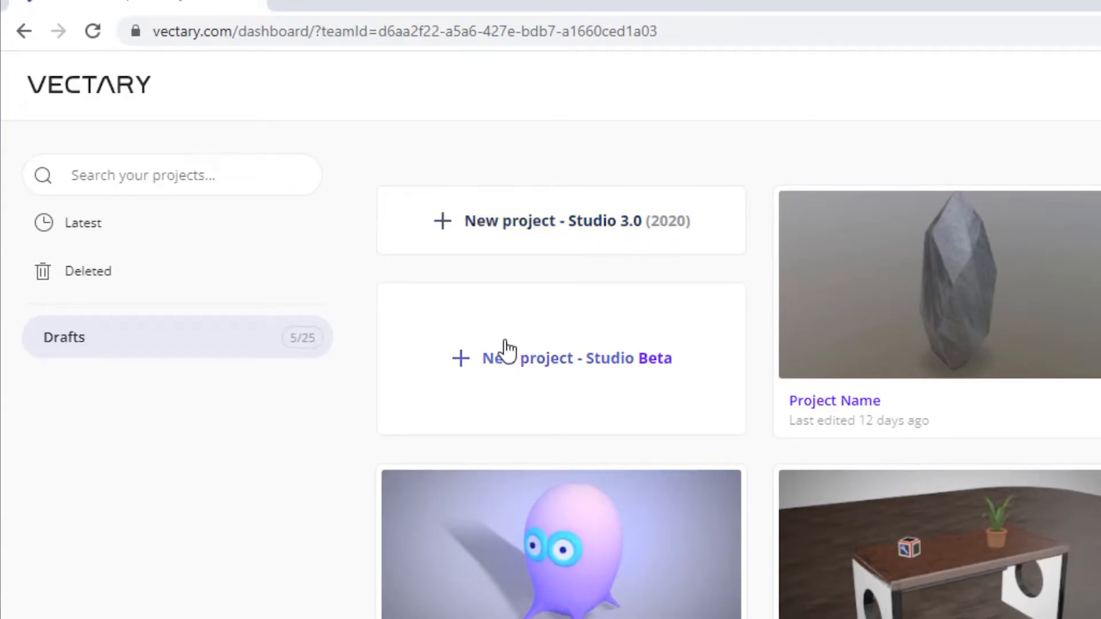
left_click(589, 378)
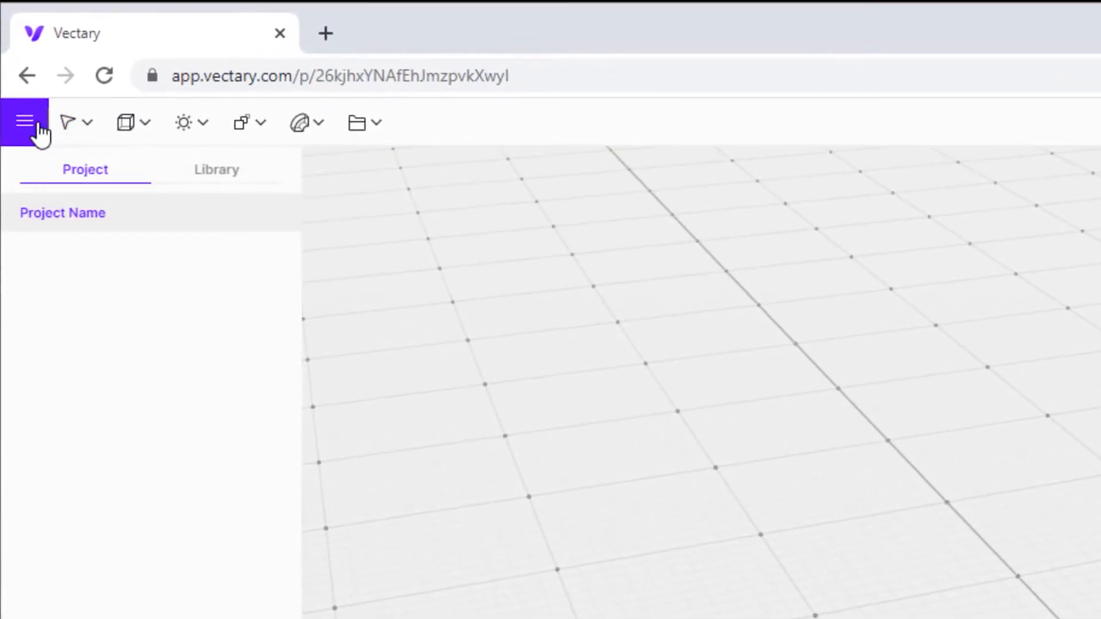
left_click(36, 124)
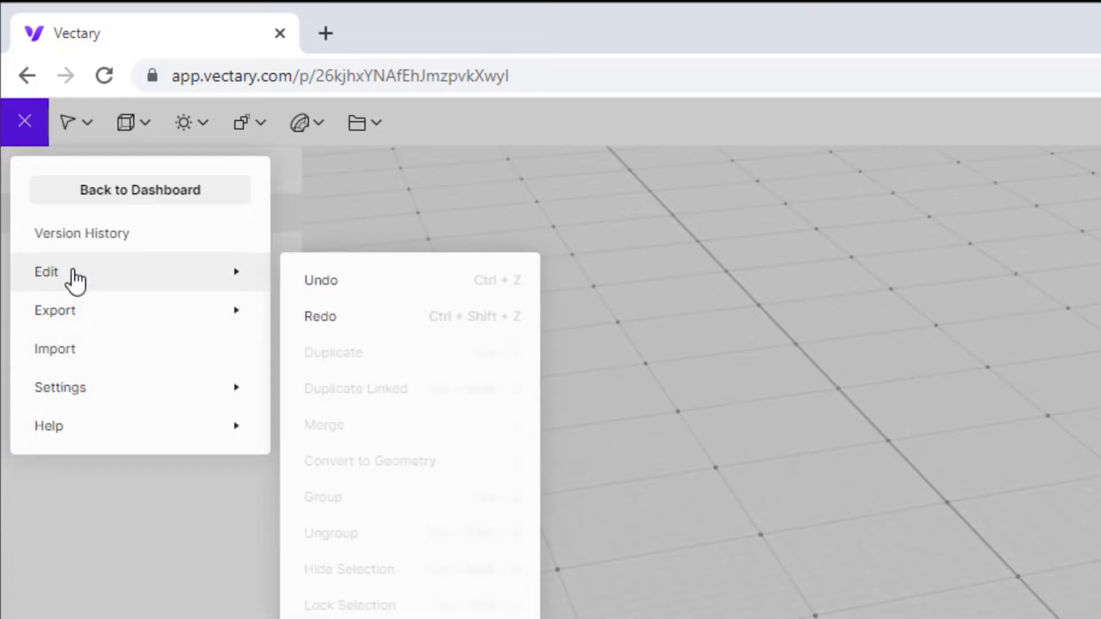
left_click(470, 113)
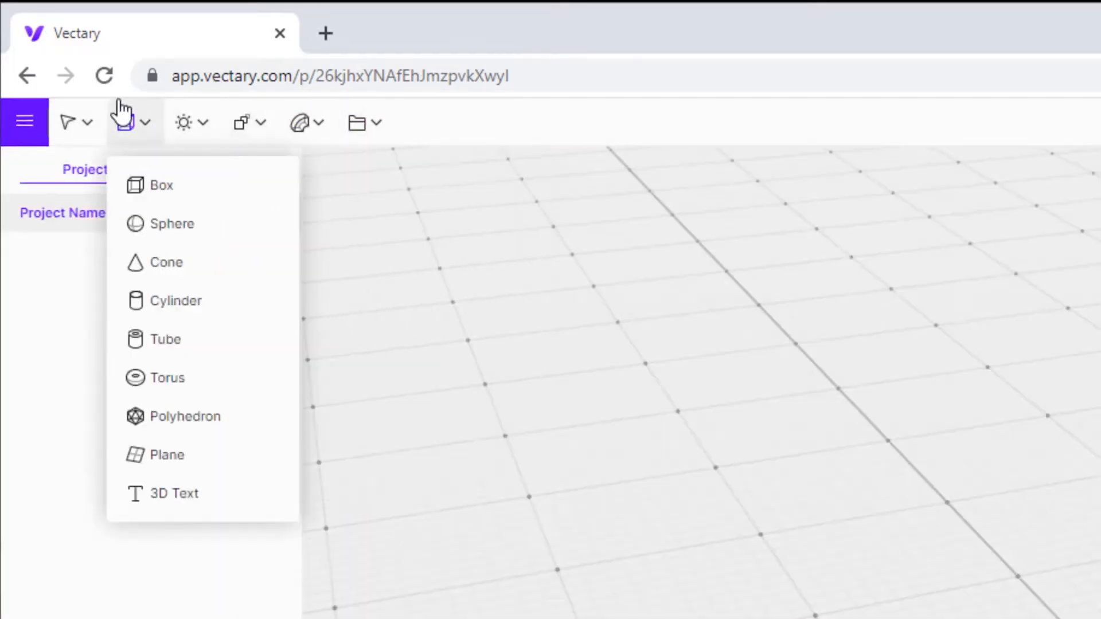
mouse_move(72, 122)
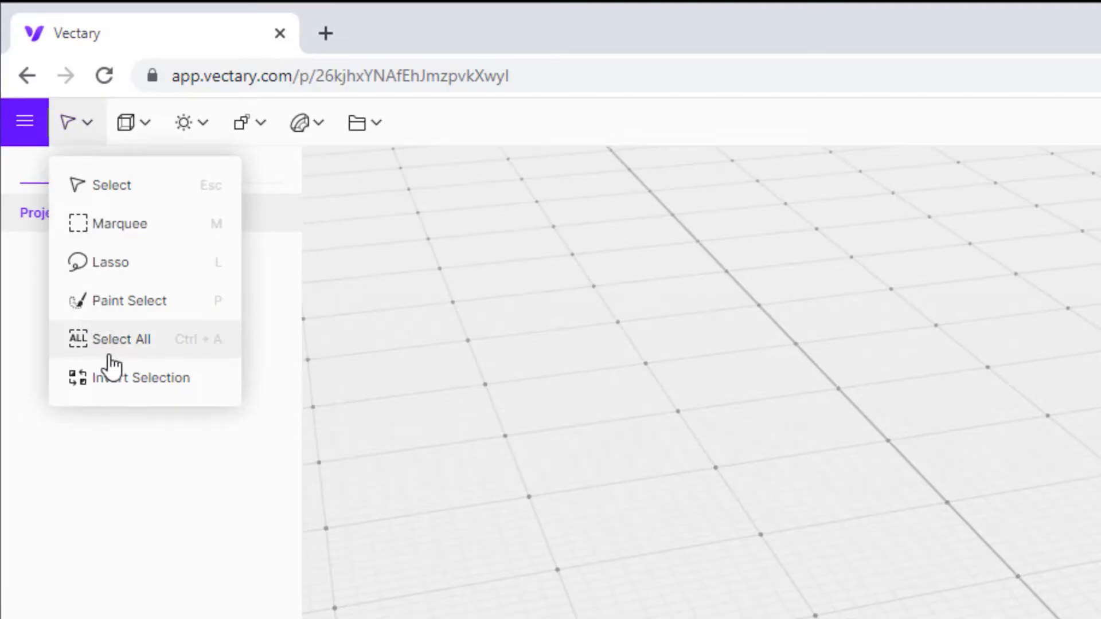
mouse_move(143, 133)
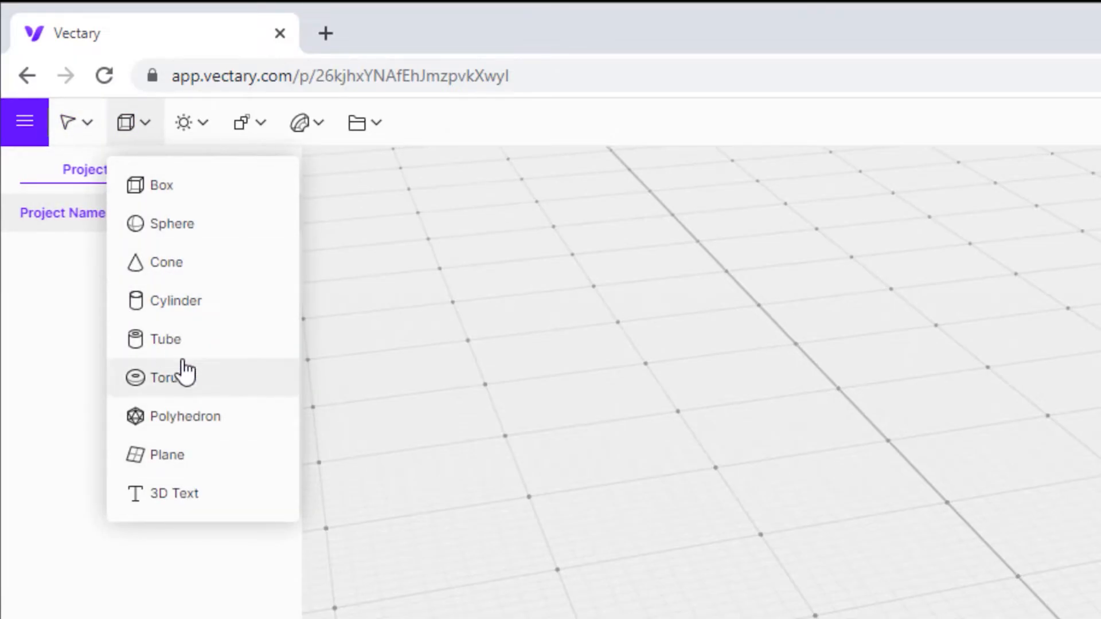
mouse_move(202, 132)
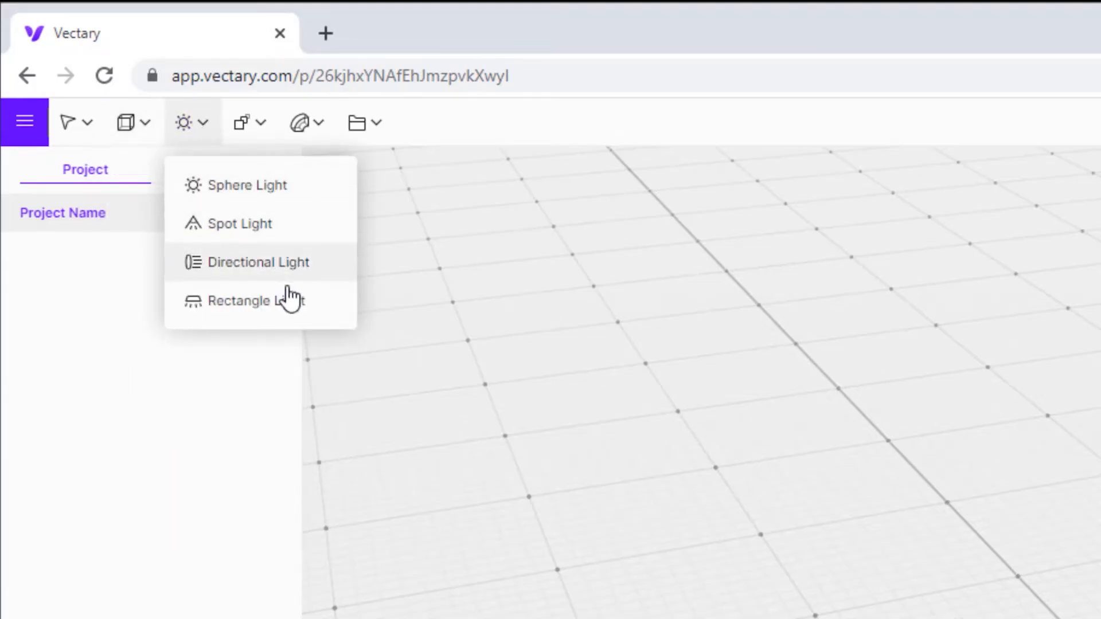
mouse_move(263, 137)
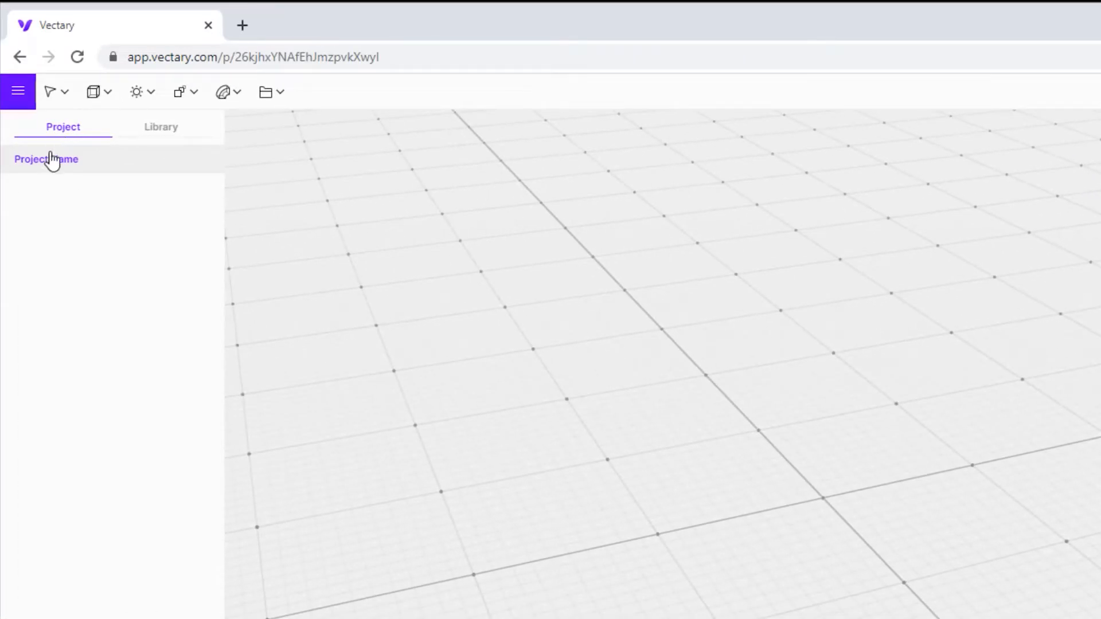
Search the library's 3D assets for "tree" and place the first low-poly tree near the scene's origin
left_click(171, 139)
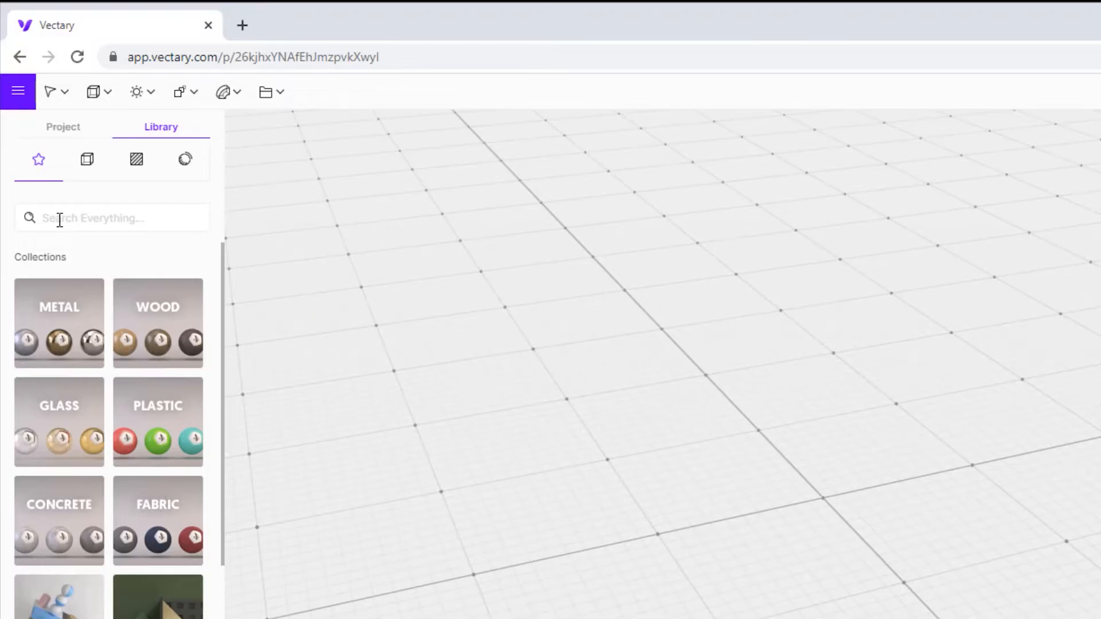
left_click(87, 172)
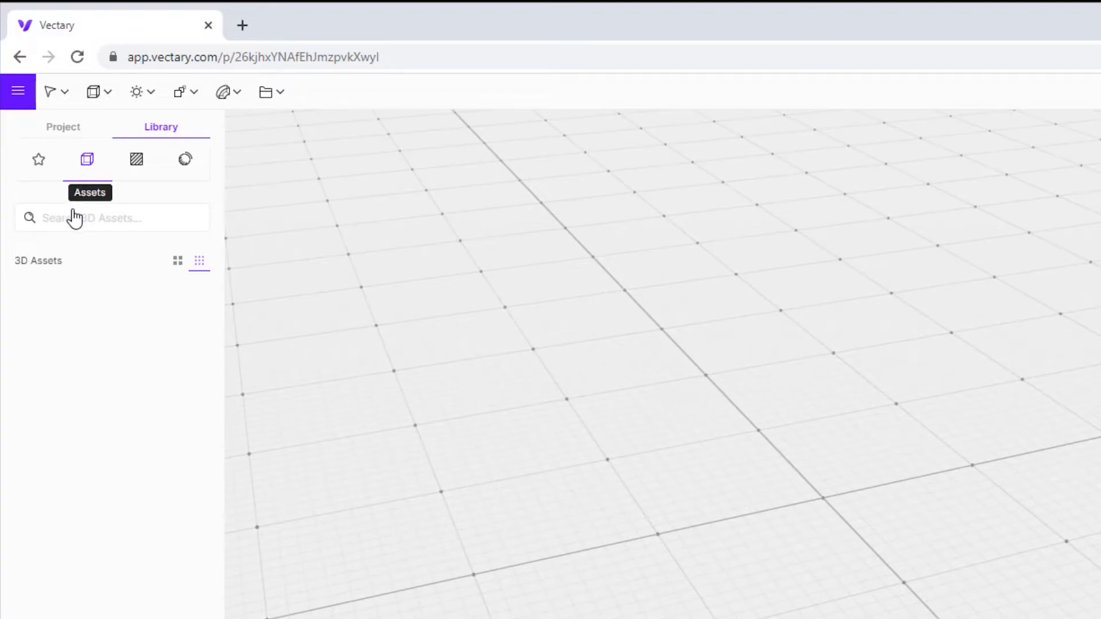
left_click(108, 217)
type("tree")
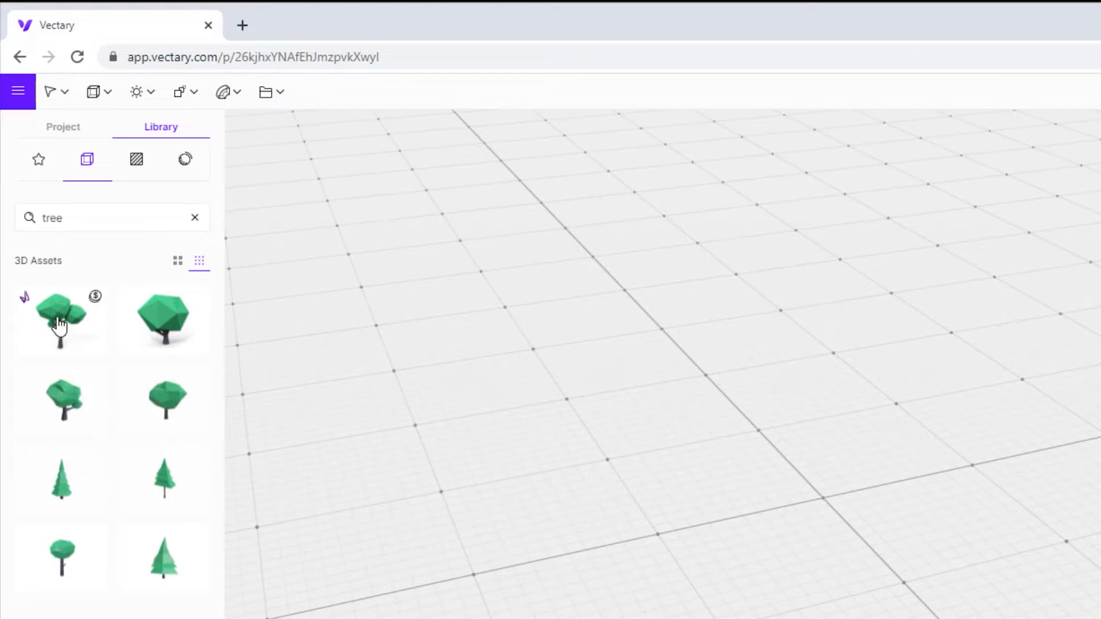
left_click_drag(60, 324, 826, 496)
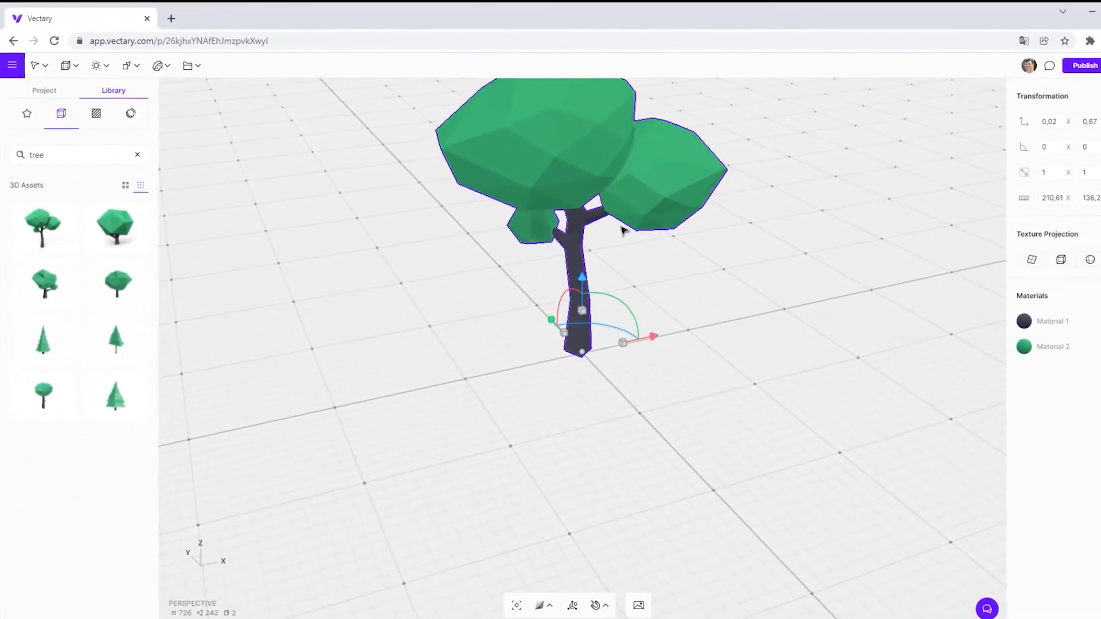
Frame the tree and inspect it in perspective and through the orthographic views, including front, right, left and bottom
left_click(511, 599)
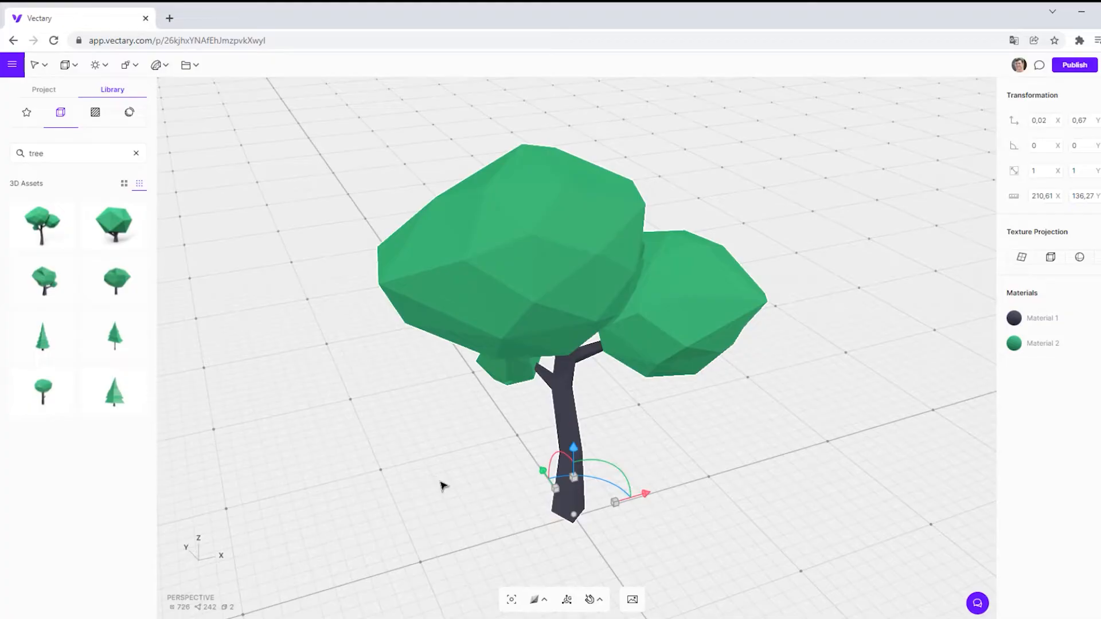
left_click_drag(443, 486, 424, 428)
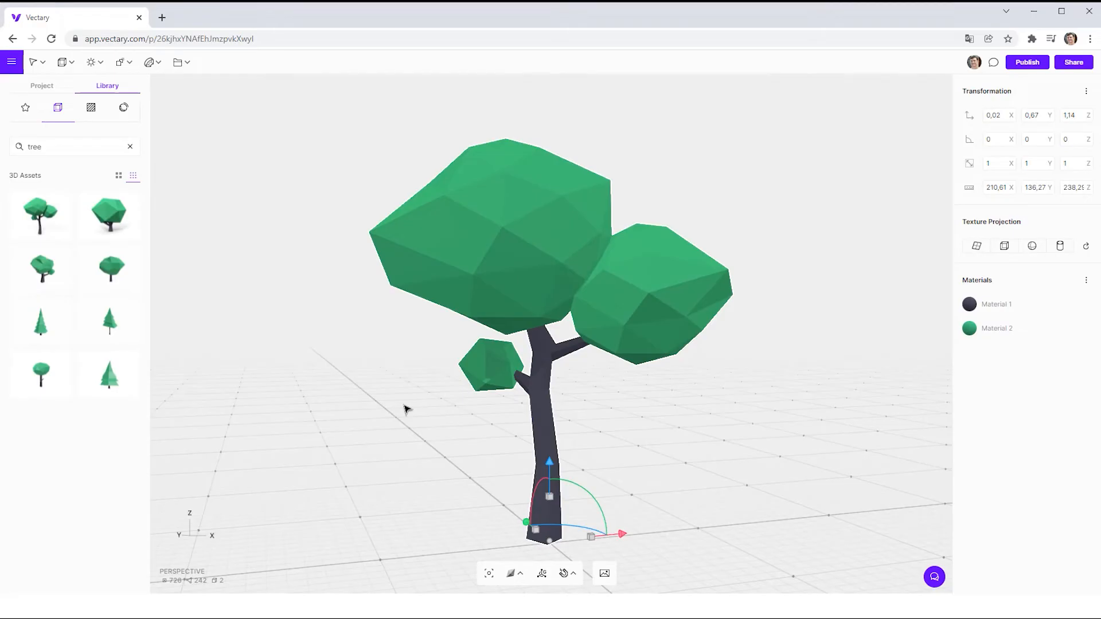
key("Tab")
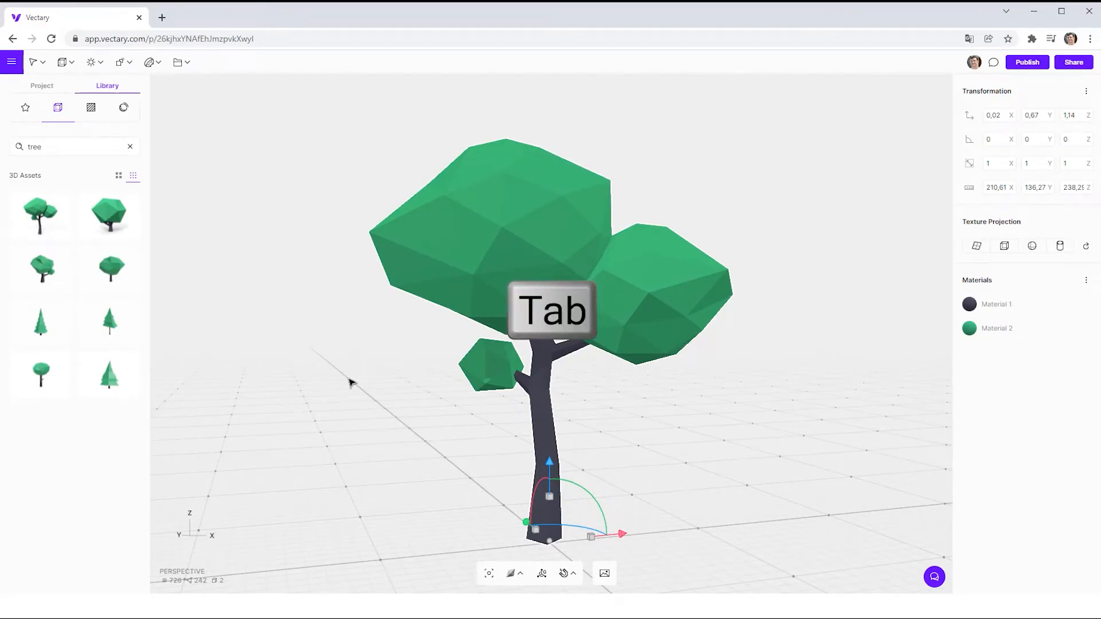
key("Tab")
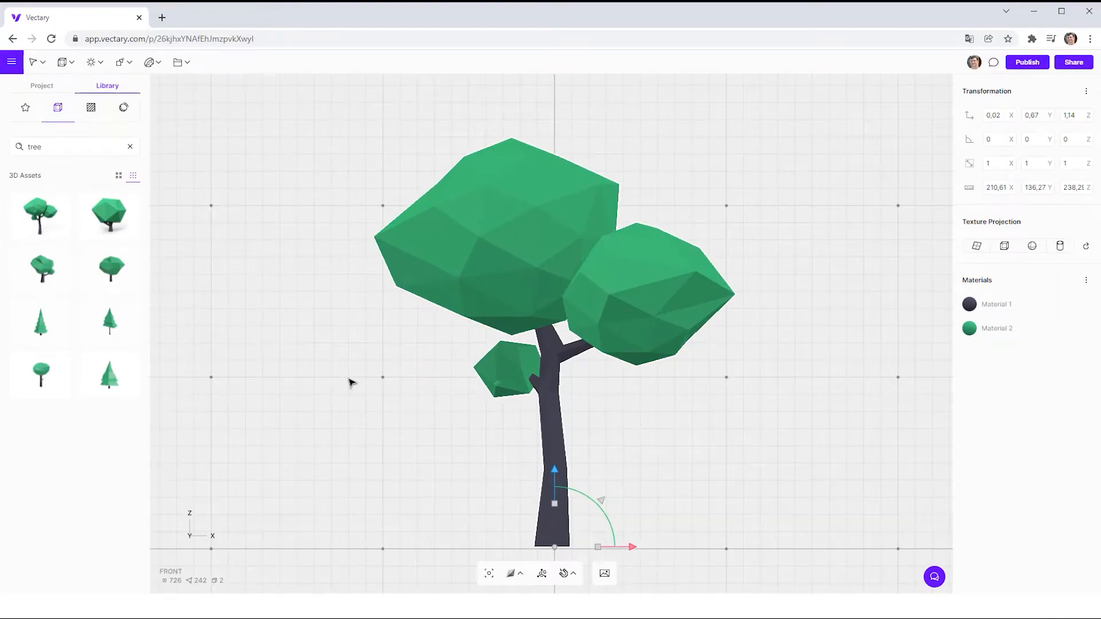
key("Tab")
key("Tab")
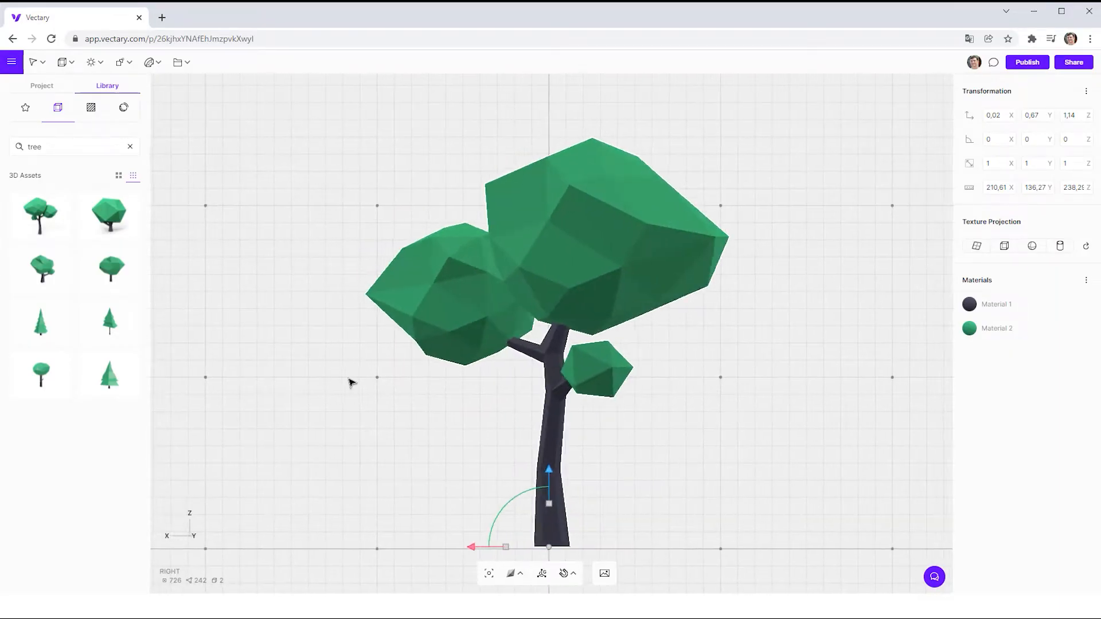
key("Tab")
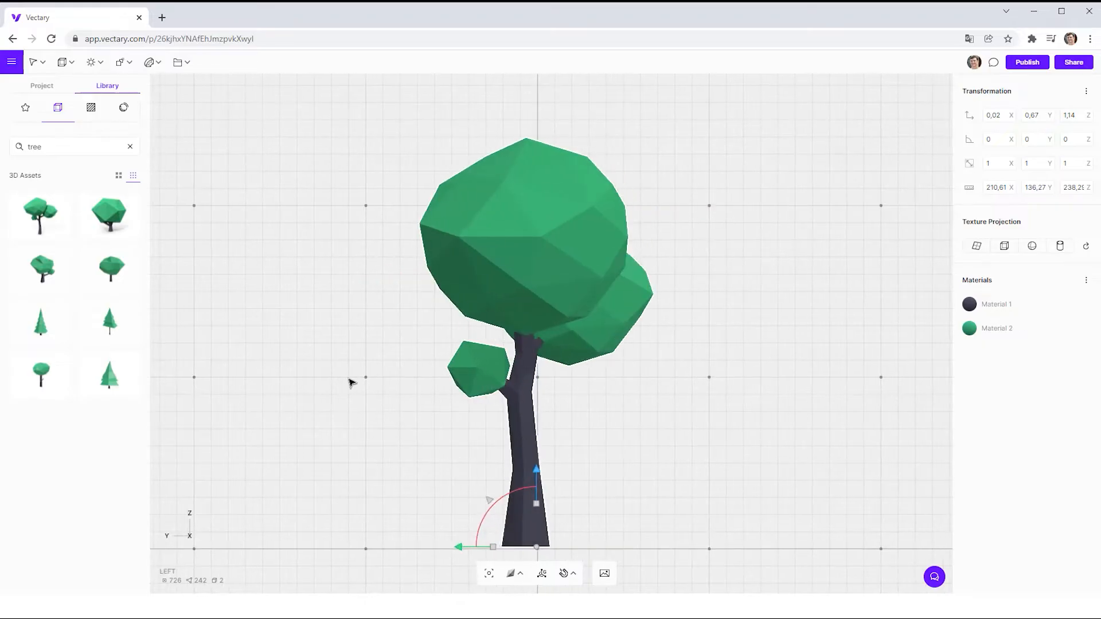
key("Tab")
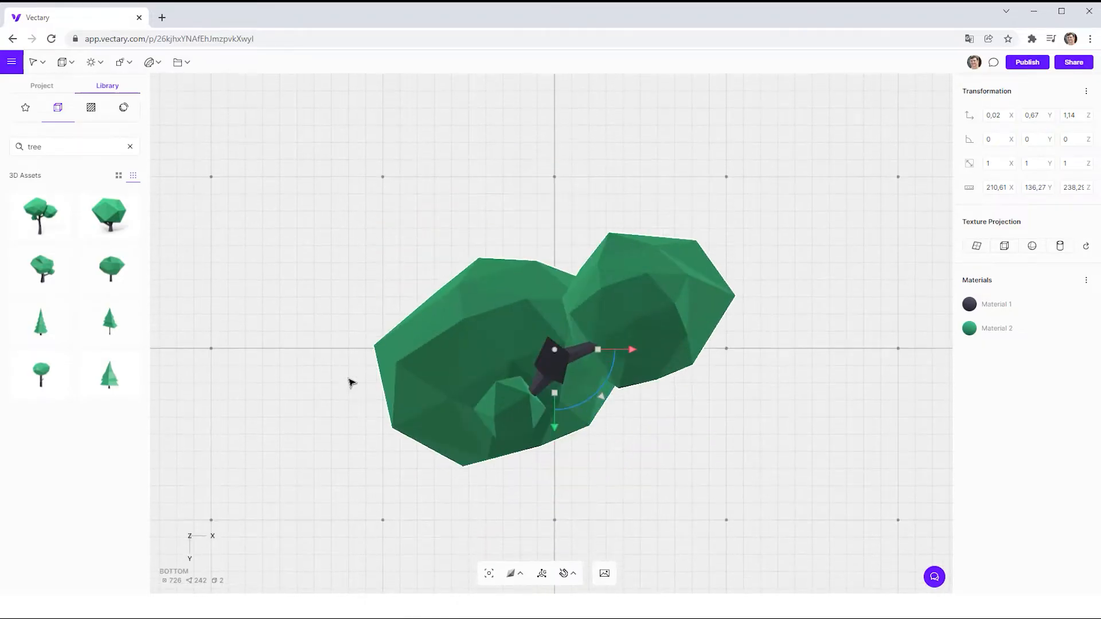
key("Tab")
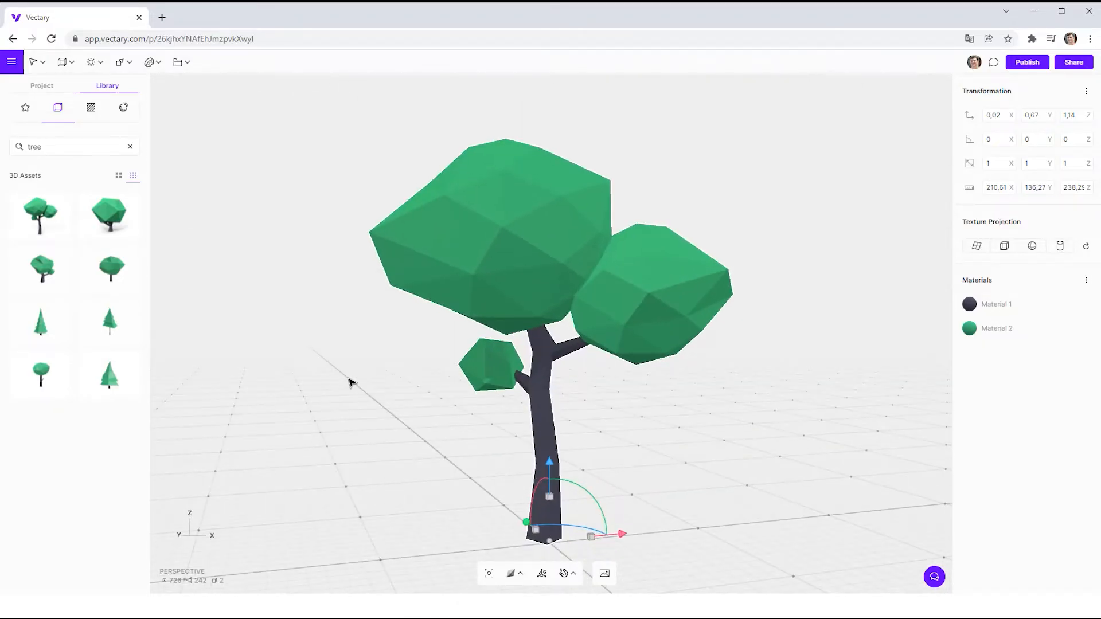
right_click_drag(455, 502, 482, 508)
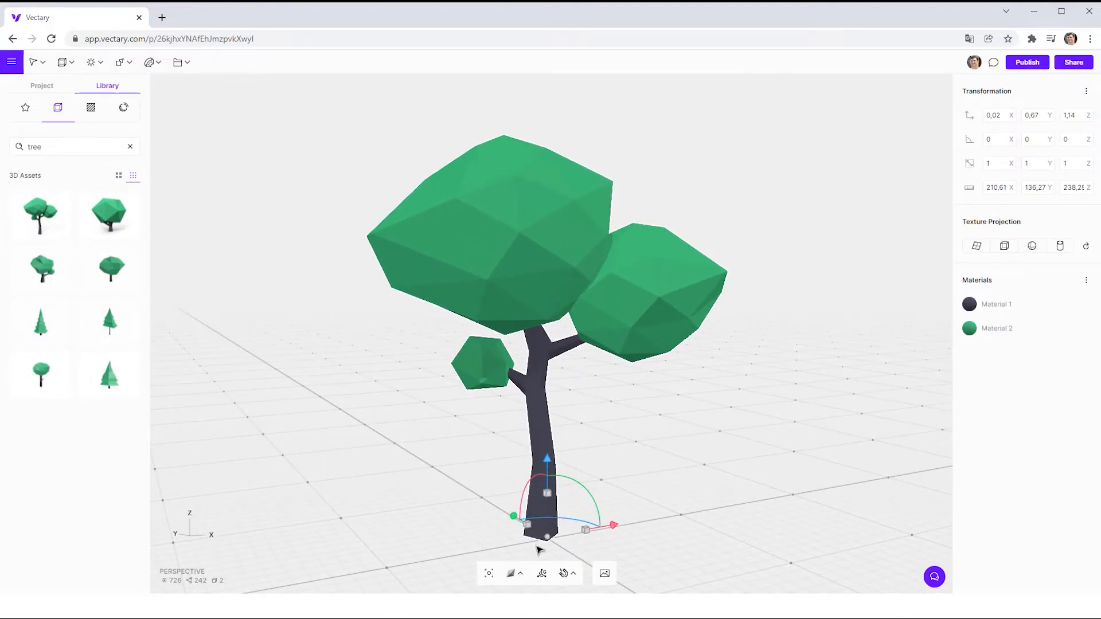
Move the tree to about X 26.72, Y 37 and rotate it about its Y axis
left_click(560, 496)
left_click(561, 542)
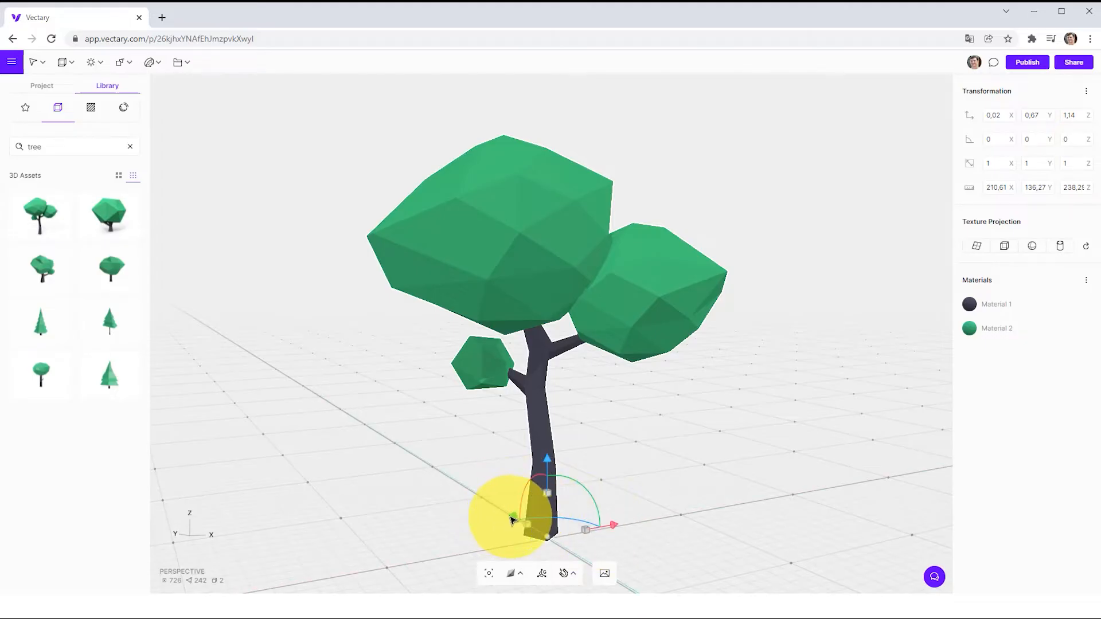
left_click_drag(516, 517, 559, 417)
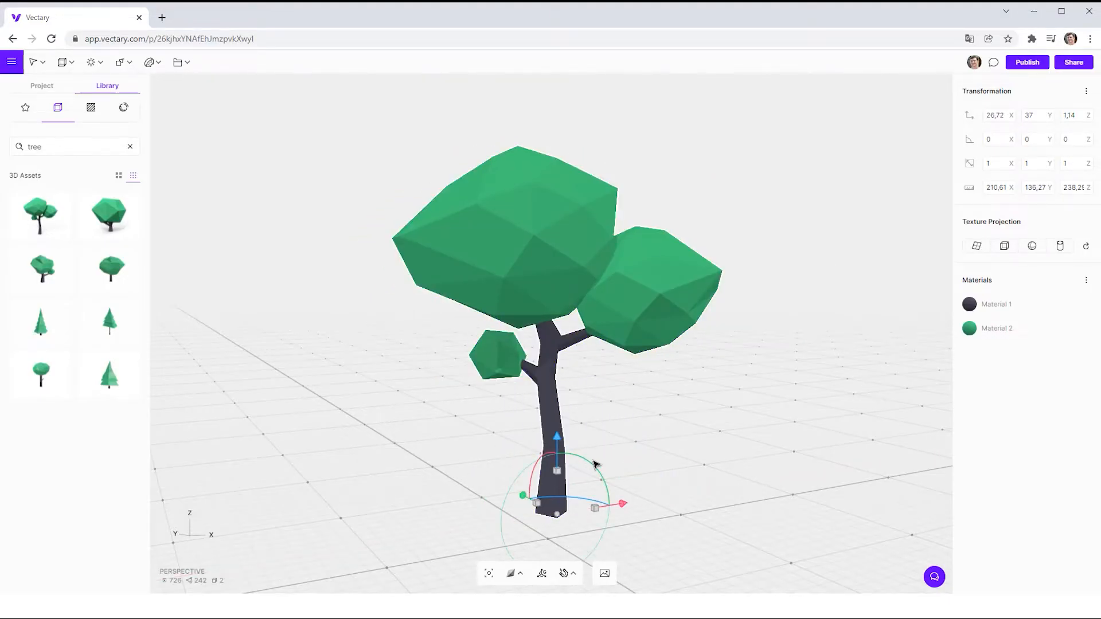
left_click_drag(589, 465, 602, 442)
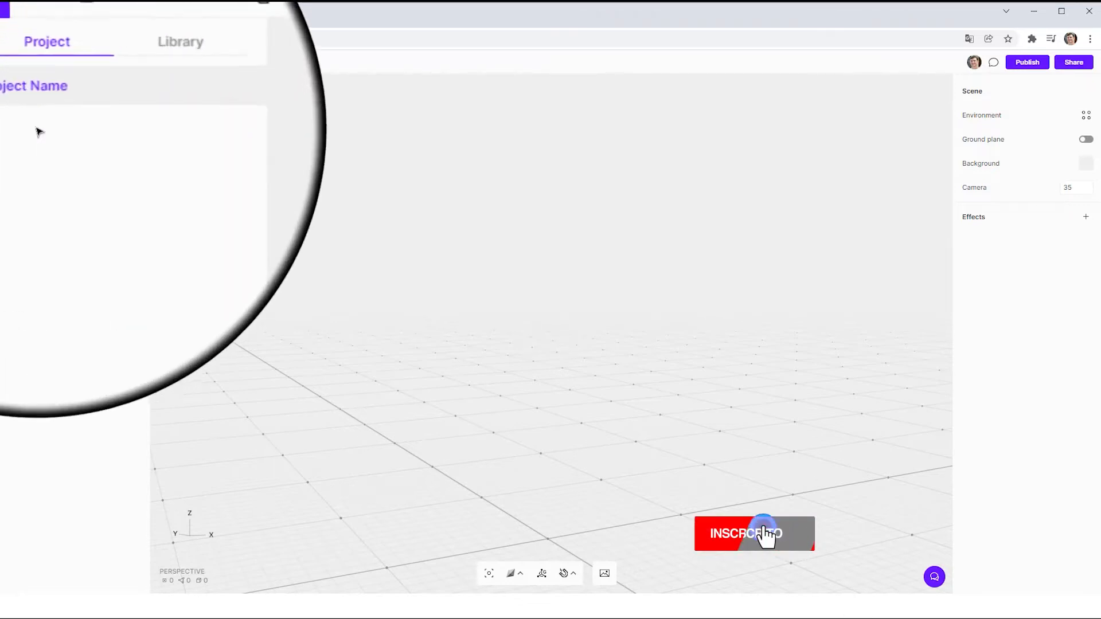
Add a cylinder to the empty scene and, in the front view, reduce its edge roundness to sharp corners
left_click(63, 62)
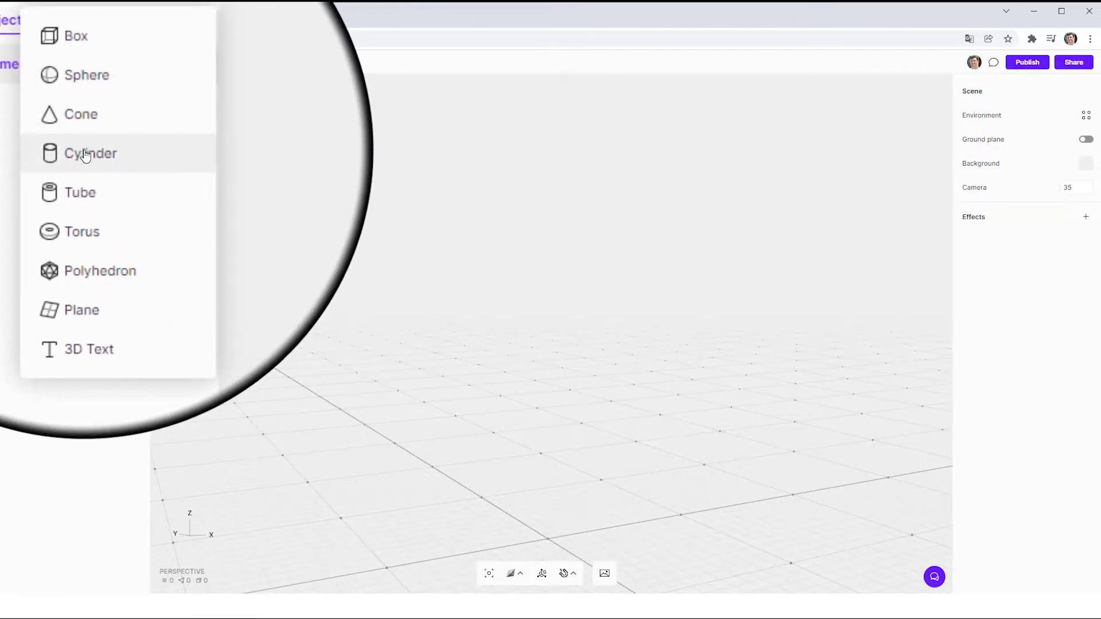
left_click(85, 154)
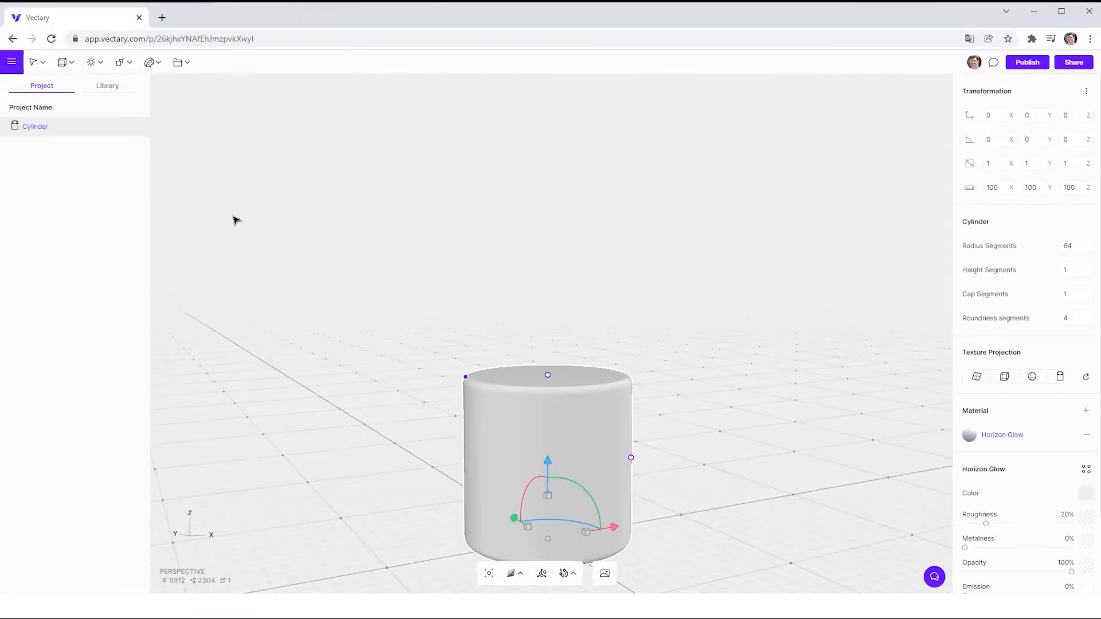
key("Tab")
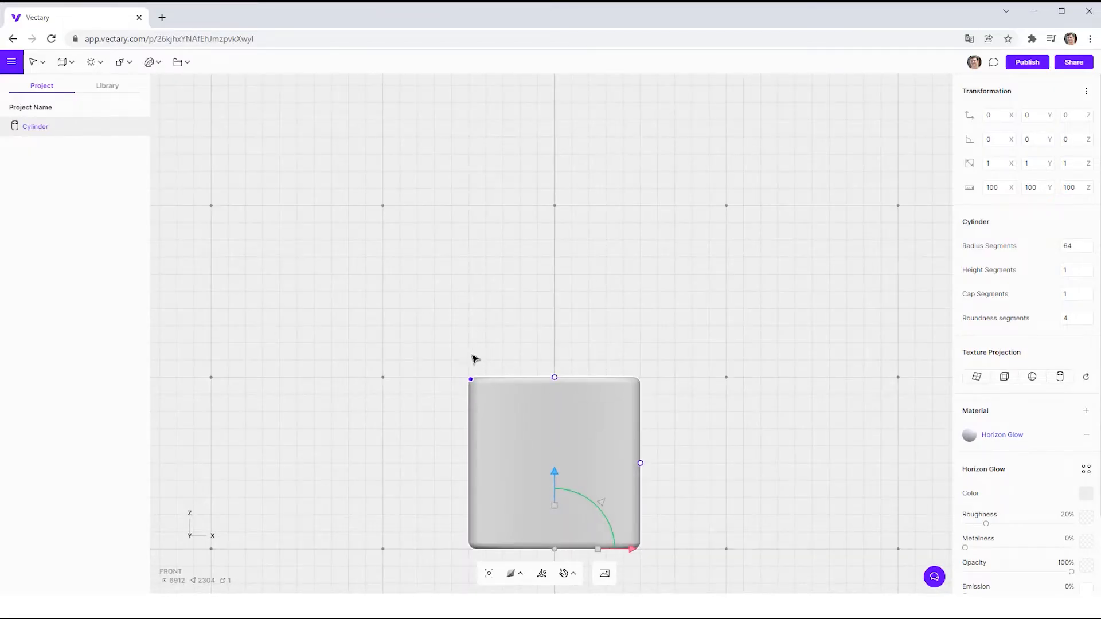
mouse_move(472, 380)
left_mouse_down()
mouse_move(486, 420)
mouse_move(464, 382)
left_mouse_up()
left_click_drag(477, 419, 461, 373)
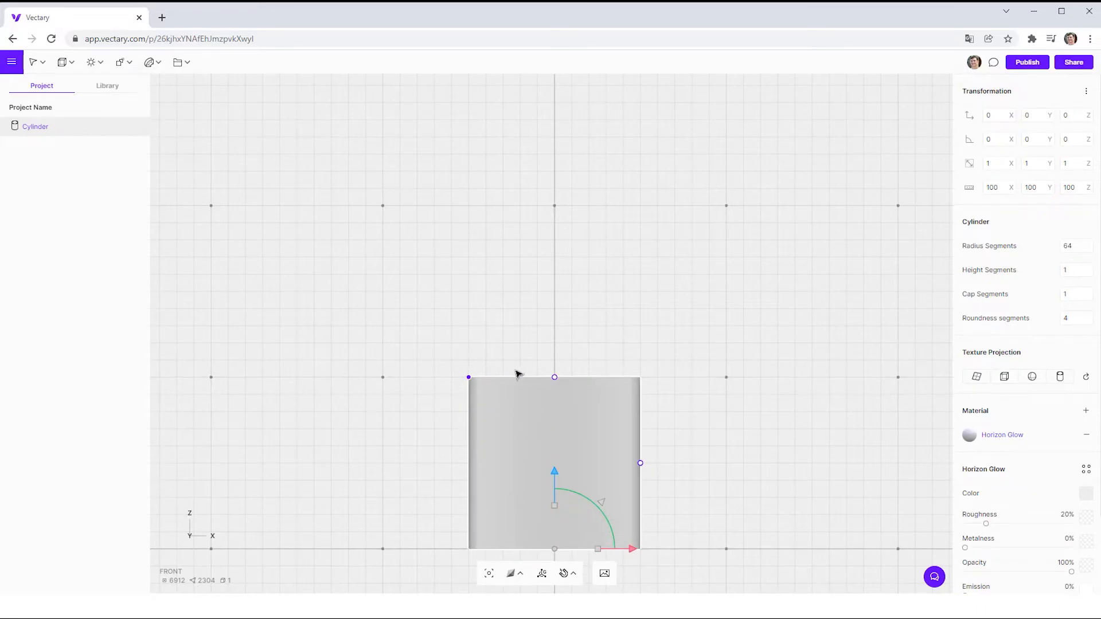
Stretch the cylinder to about 200 high and narrow its diameter to about 76.2
left_click_drag(548, 356, 570, 205)
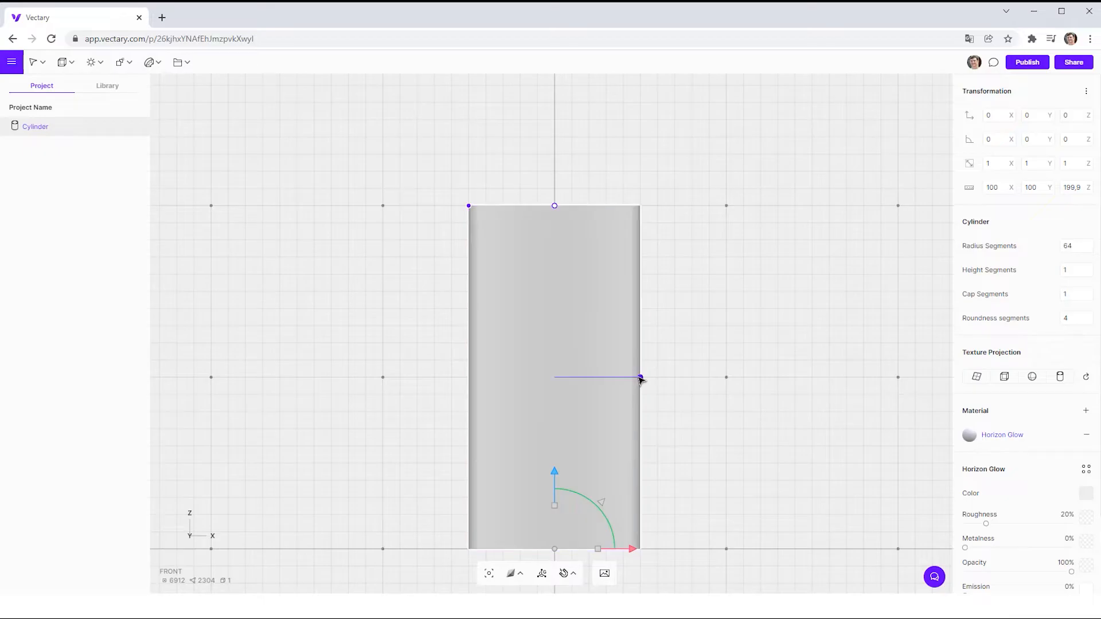
left_click_drag(641, 378, 620, 374)
right_click_drag(352, 358, 396, 367)
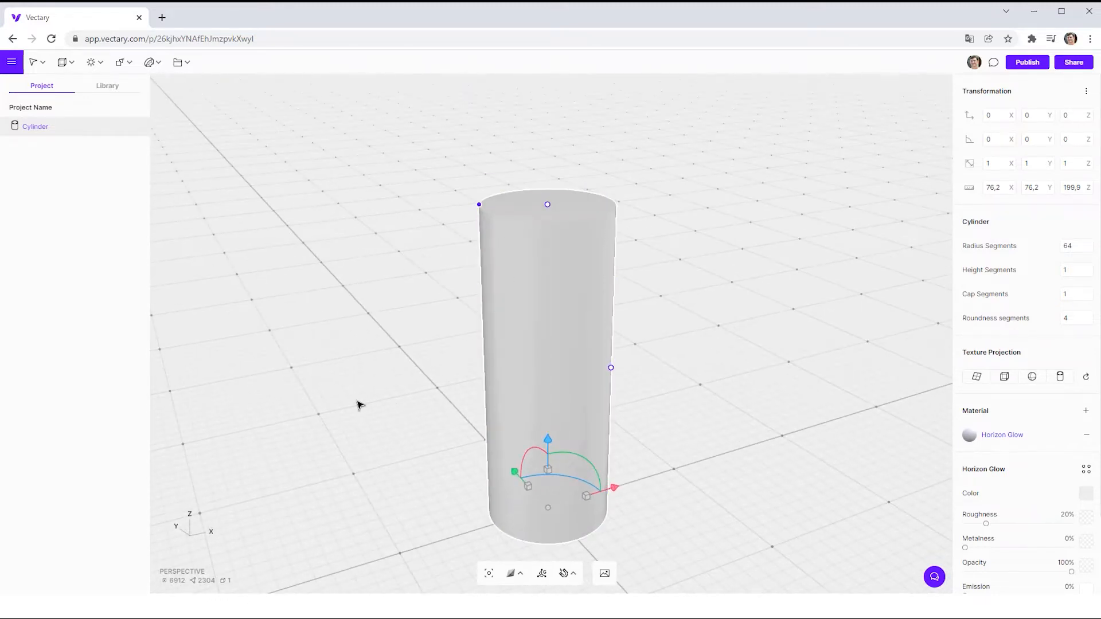
Compare the cylinder in the Shaded and Wired display modes, ending in Shaded
left_click(514, 573)
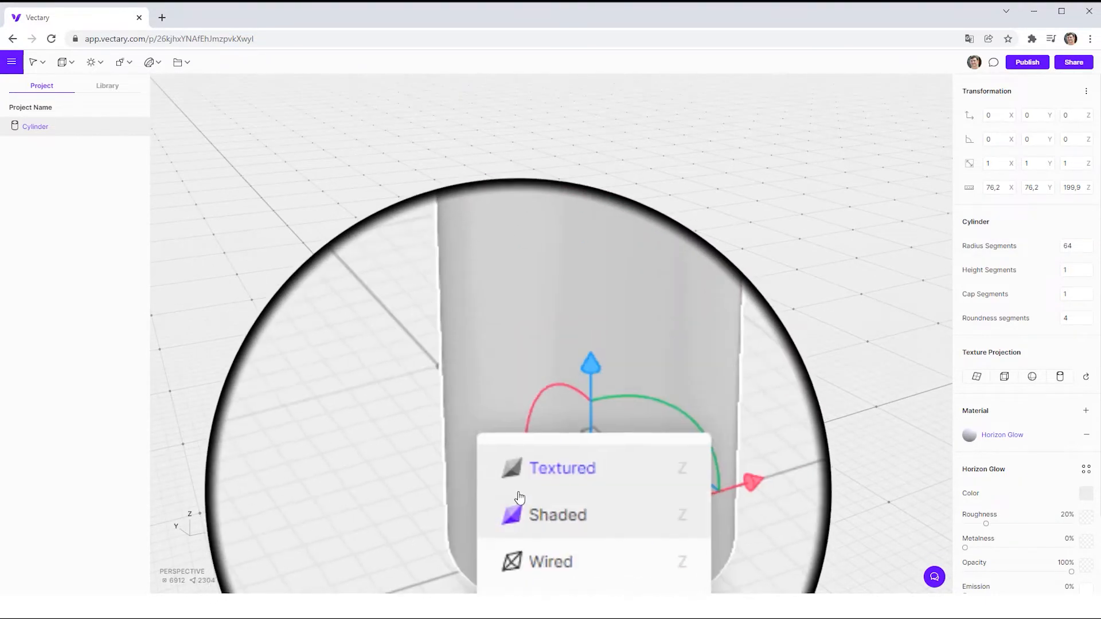
left_click(522, 508)
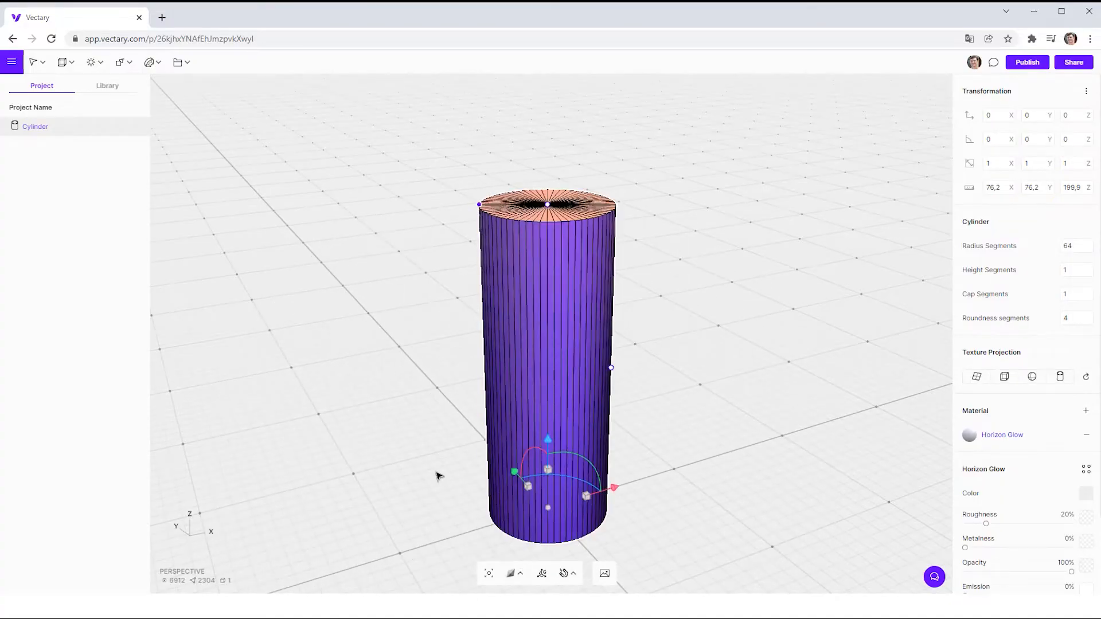
left_click(514, 573)
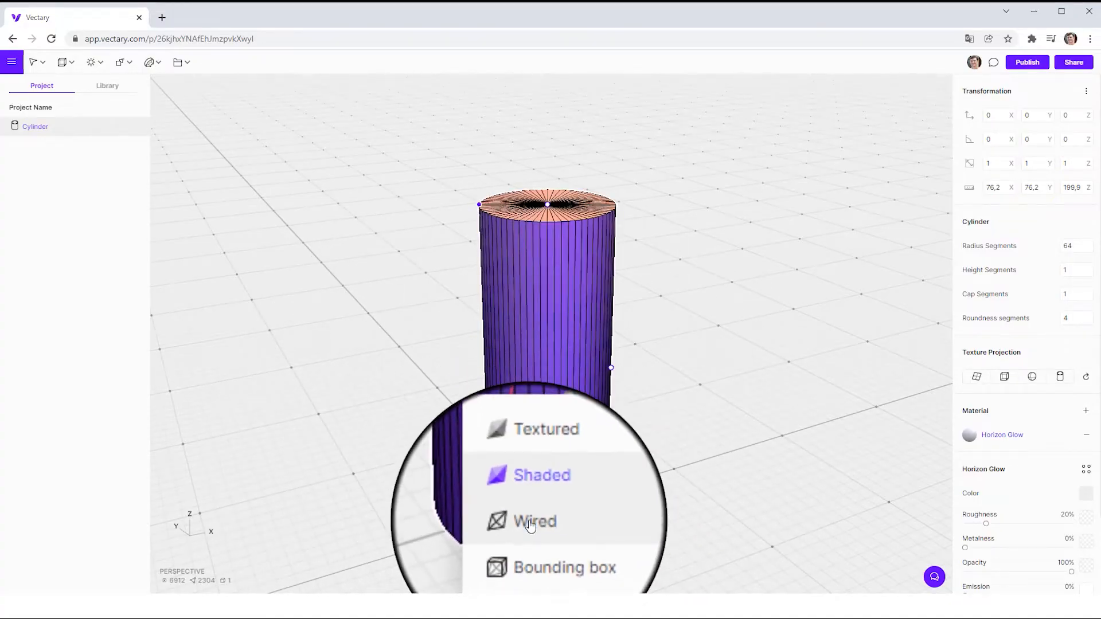
left_click(522, 527)
right_click_drag(409, 505, 464, 509)
left_click(514, 574)
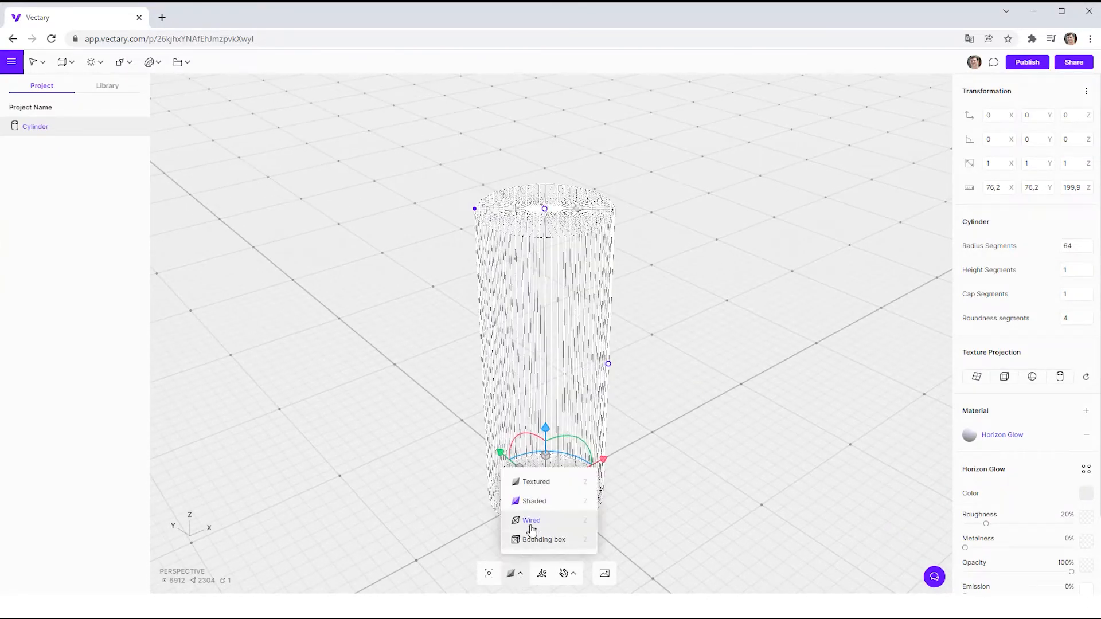
left_click(533, 503)
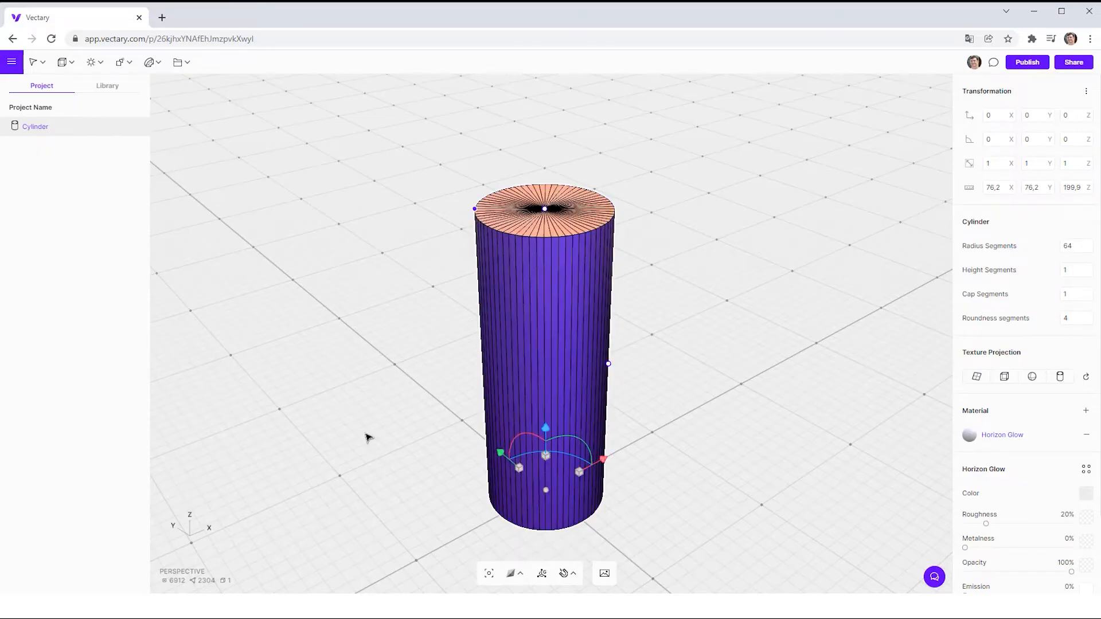
Set the cylinder's radius segments to 16 and height segments to 8, and deselect it
right_click_drag(367, 437, 310, 418)
right_click_drag(400, 435, 383, 445)
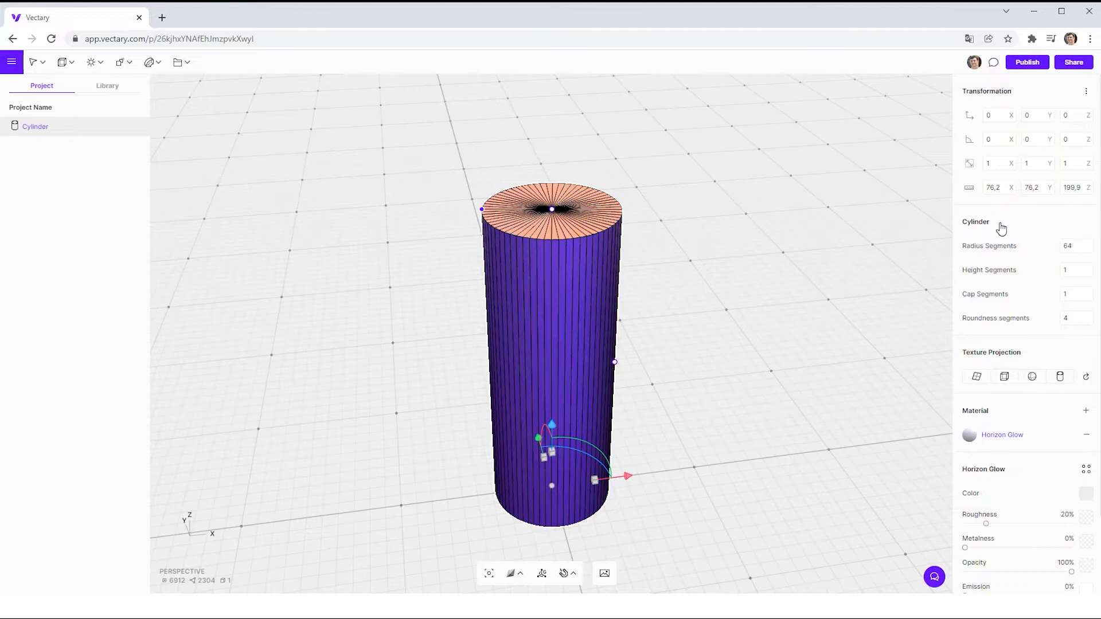
left_click(1078, 248)
type("16")
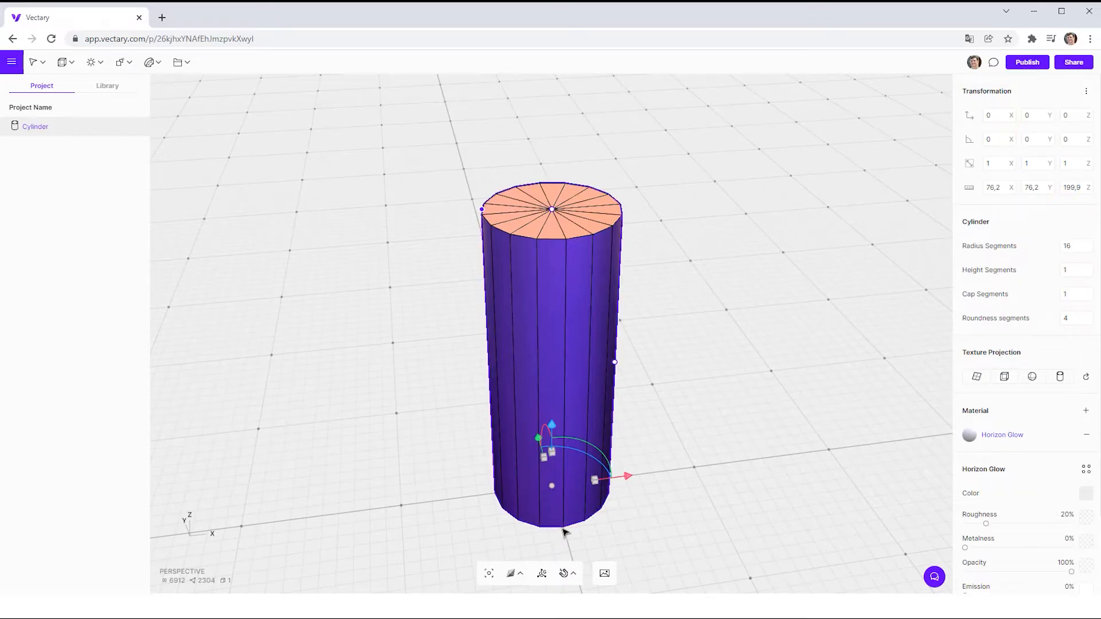
double_click(1071, 270)
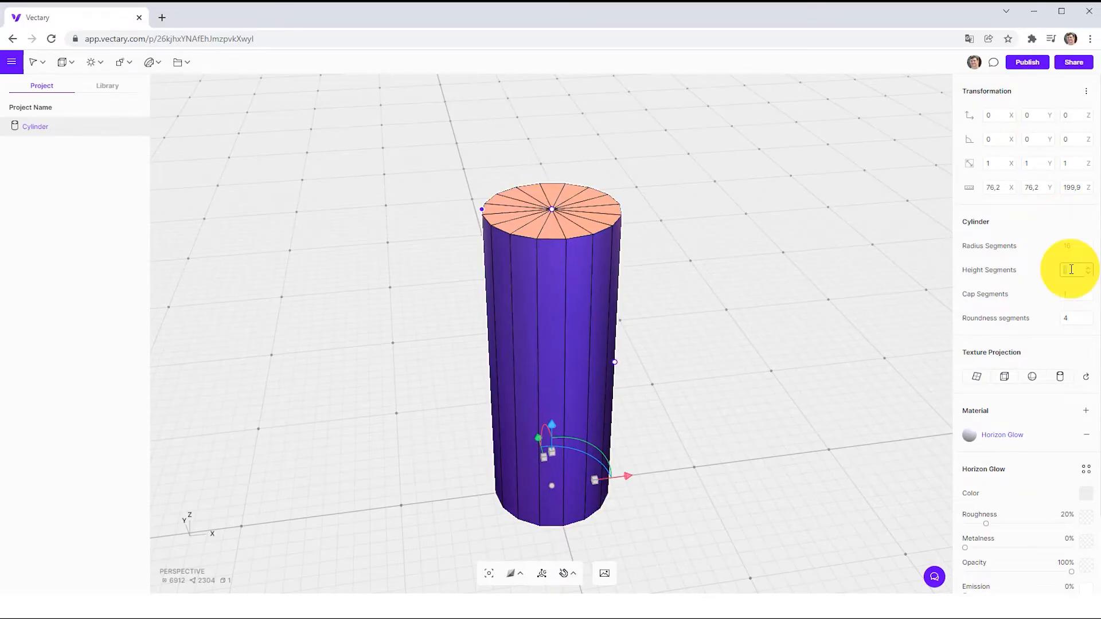
type("8")
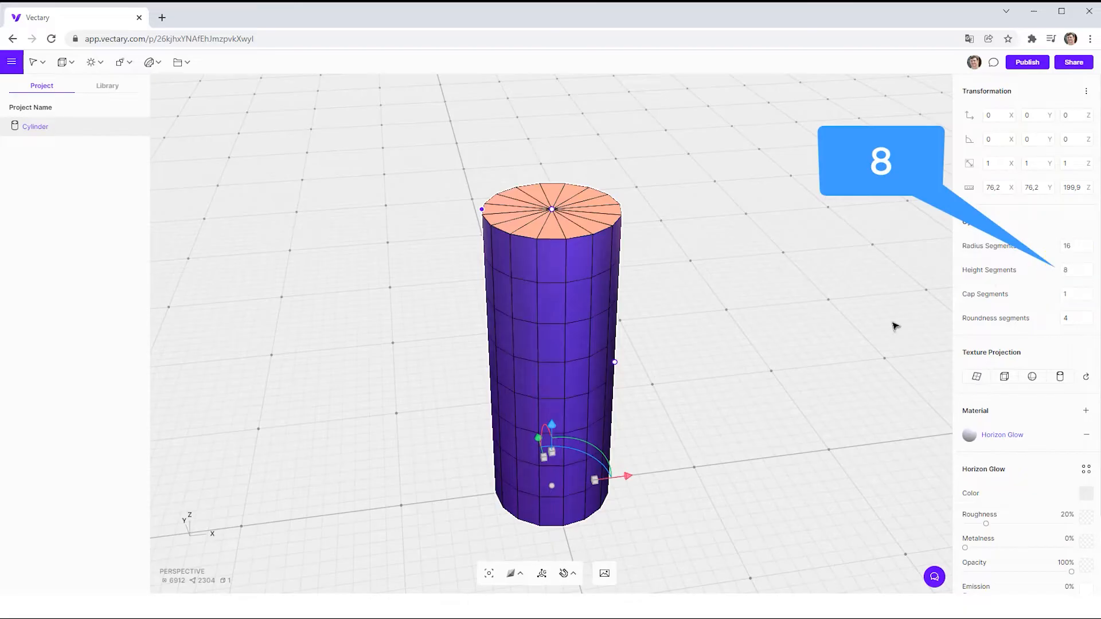
left_click(655, 342)
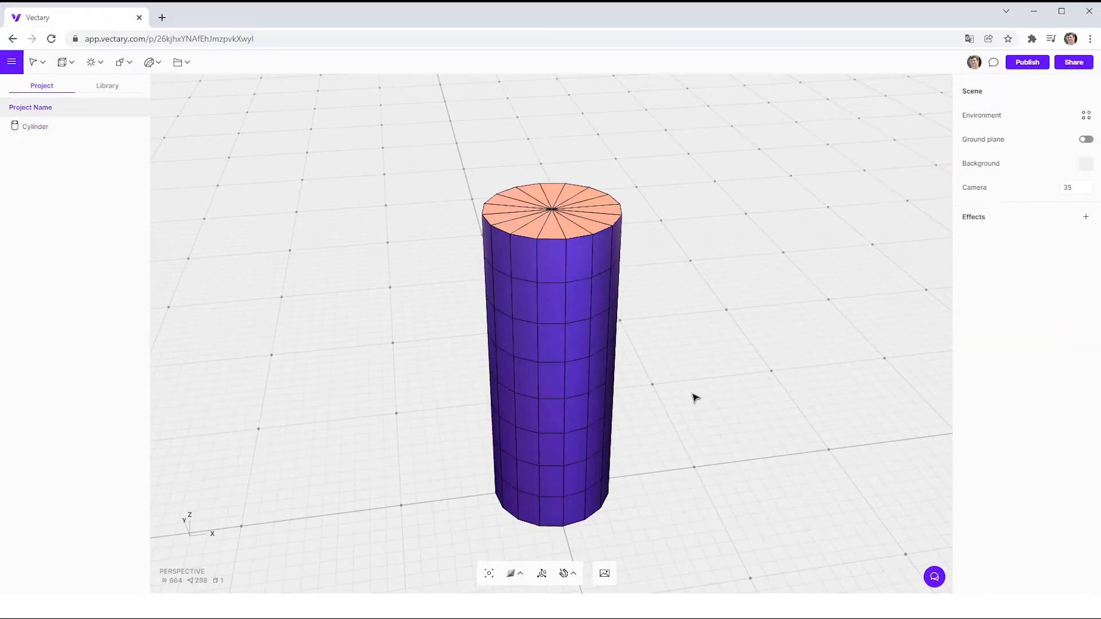
Convert the parametric cylinder to editable mesh geometry and enter its edit mode
left_click_drag(698, 391, 681, 369)
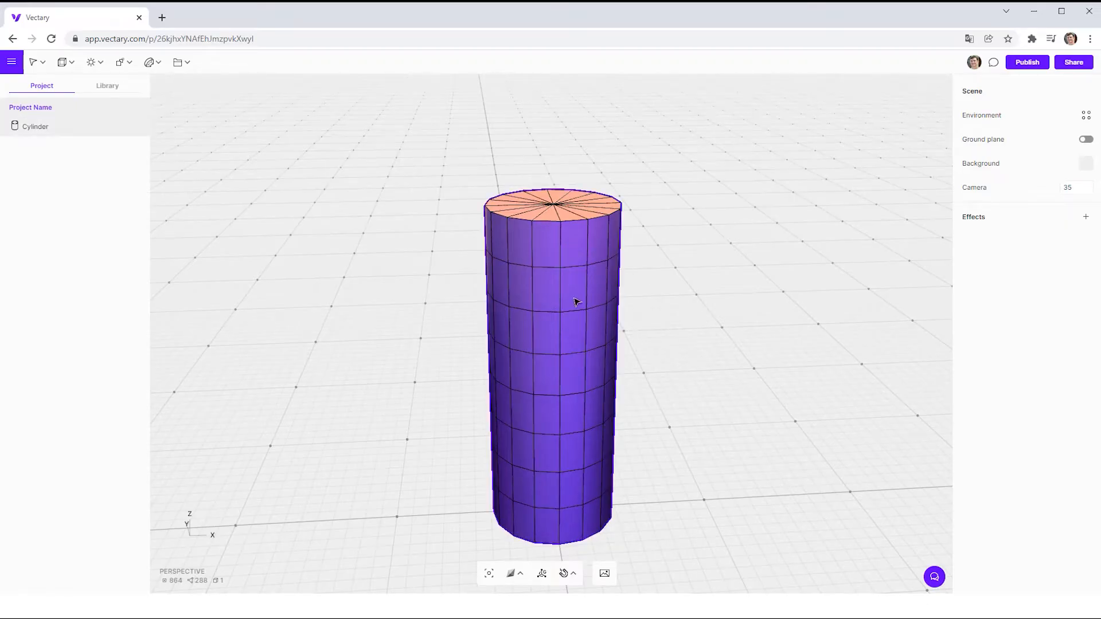
left_click(33, 131)
left_click(11, 123)
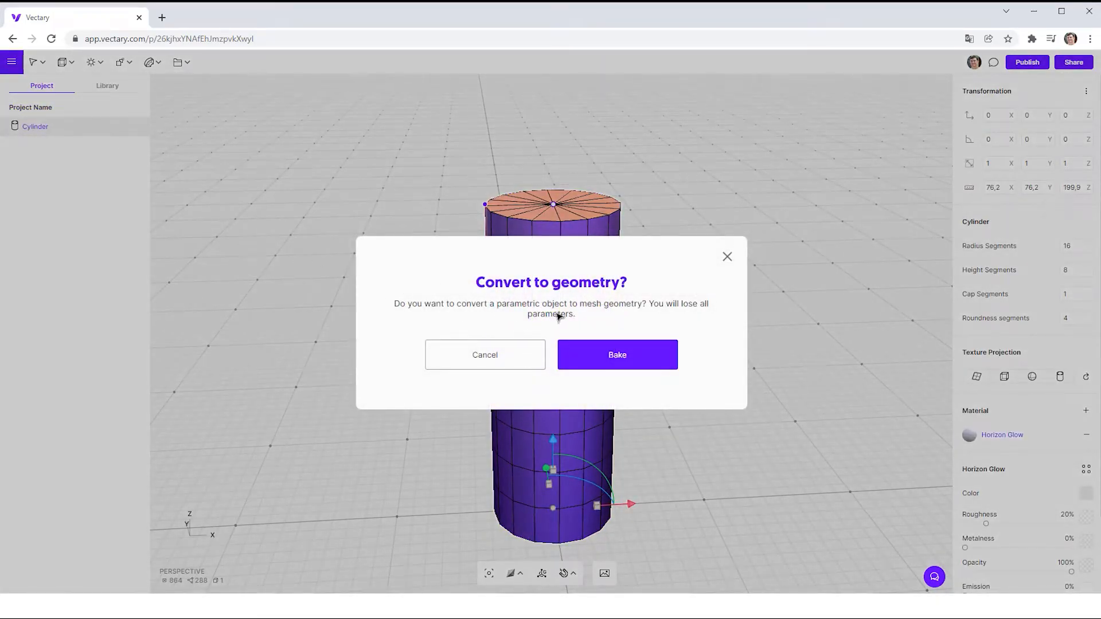
left_click(617, 355)
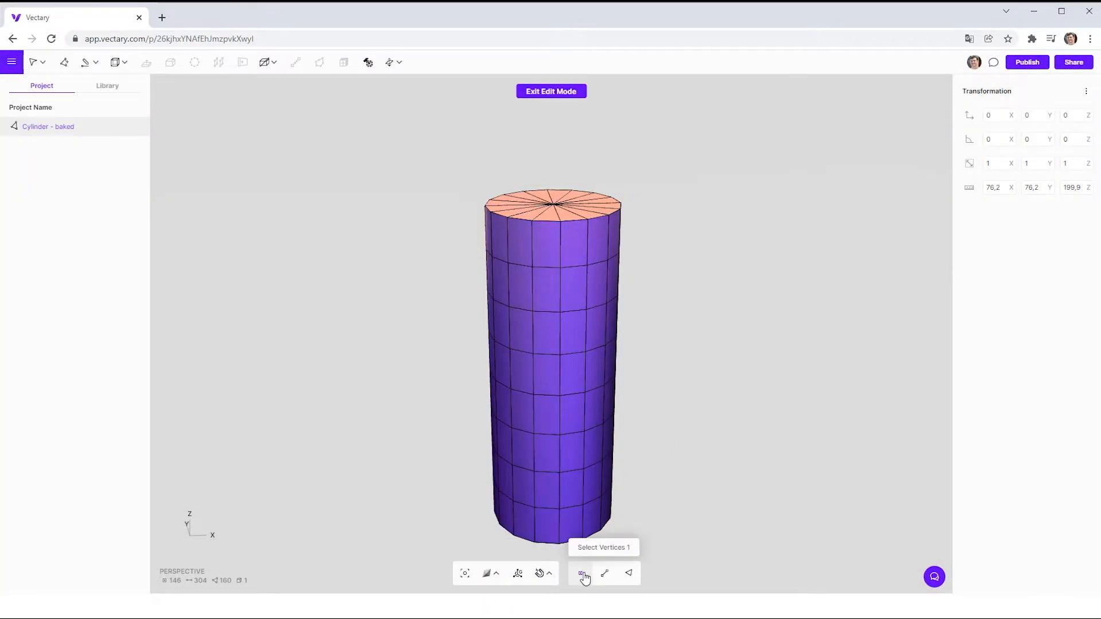
Try the line and face selection modes and finish in vertex selection mode
left_click(604, 574)
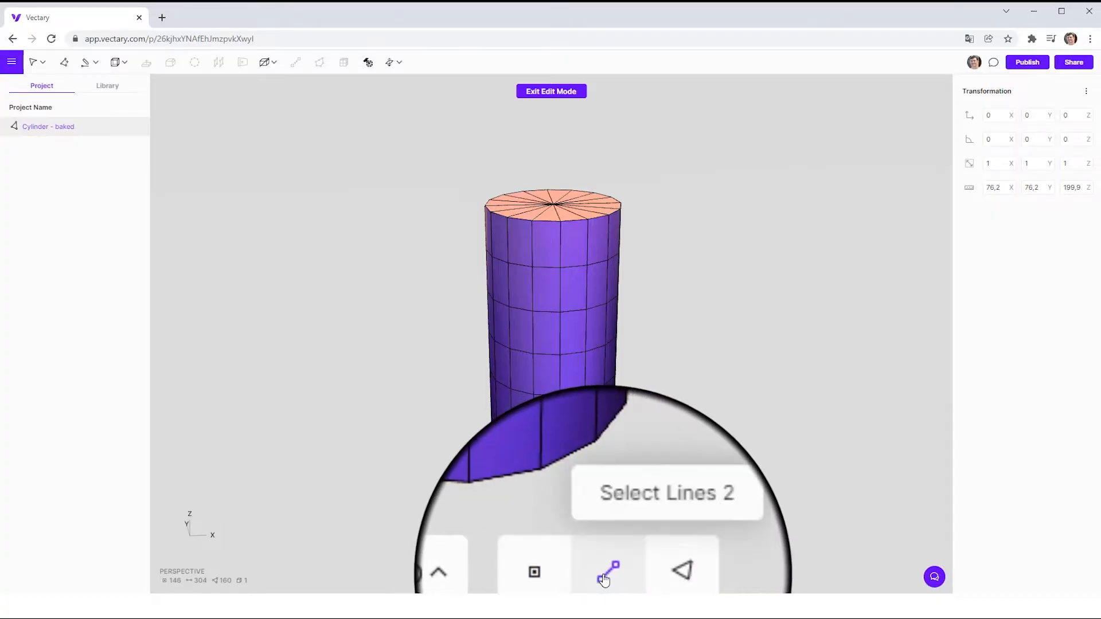
left_click(628, 573)
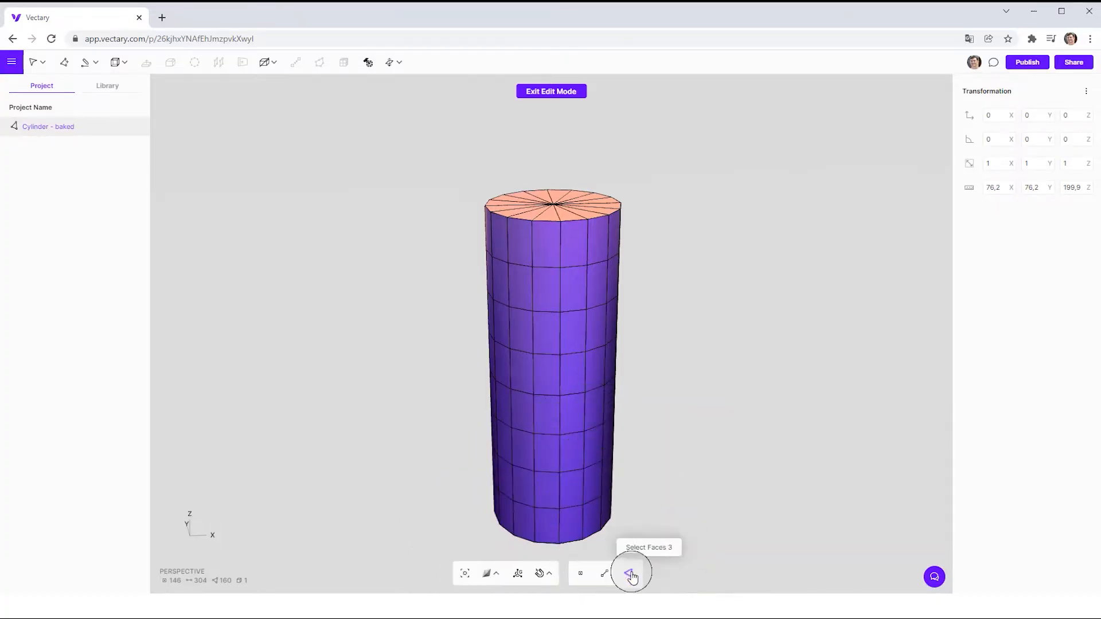
left_click(581, 574)
left_click(581, 574)
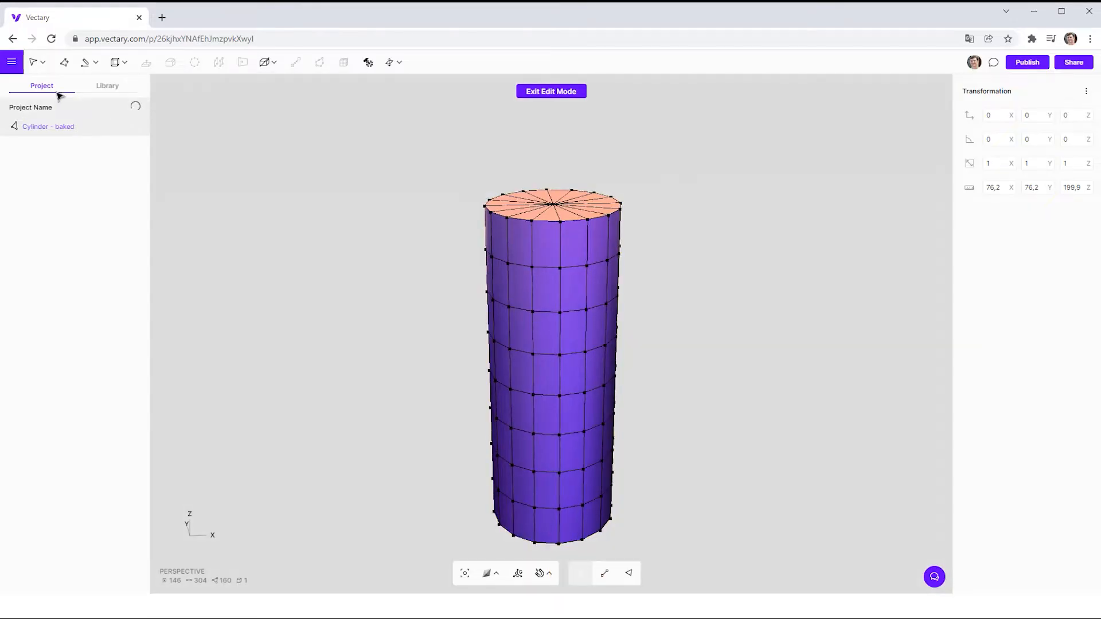
Marquee-select all vertices of the cylinder's top cap and collapse them into a single pointed tip
left_click(41, 71)
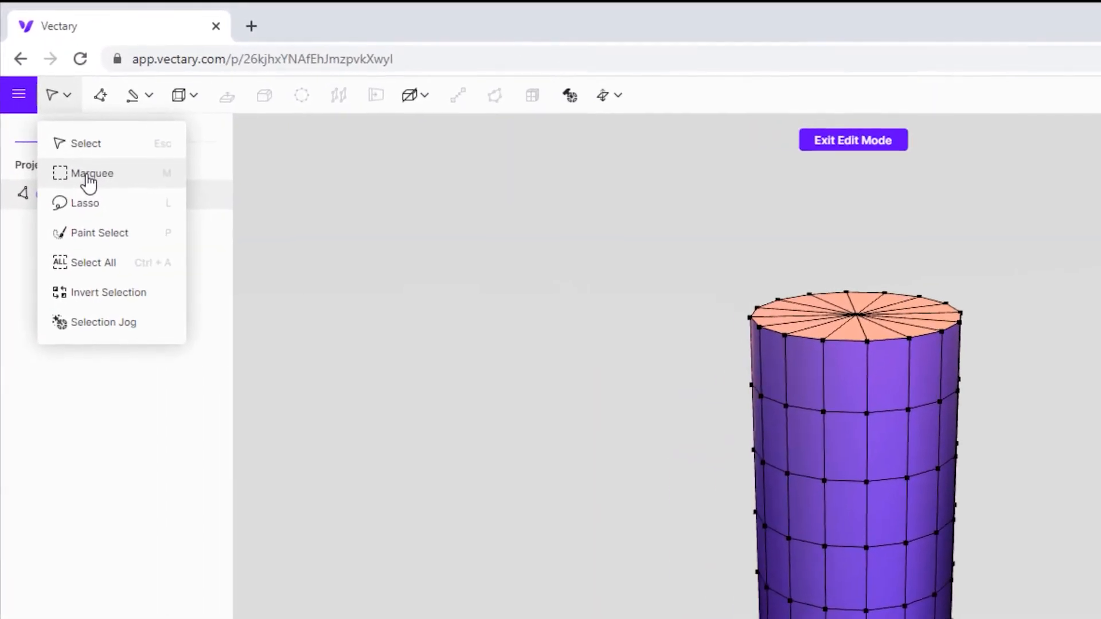
left_click_drag(697, 237, 1049, 356)
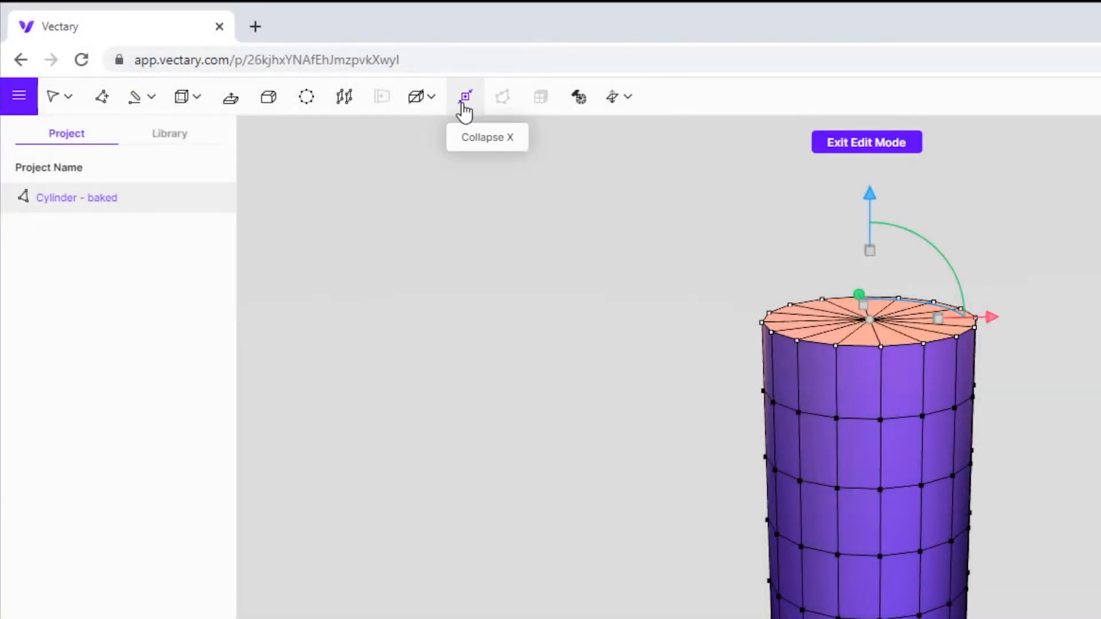
left_click(464, 106)
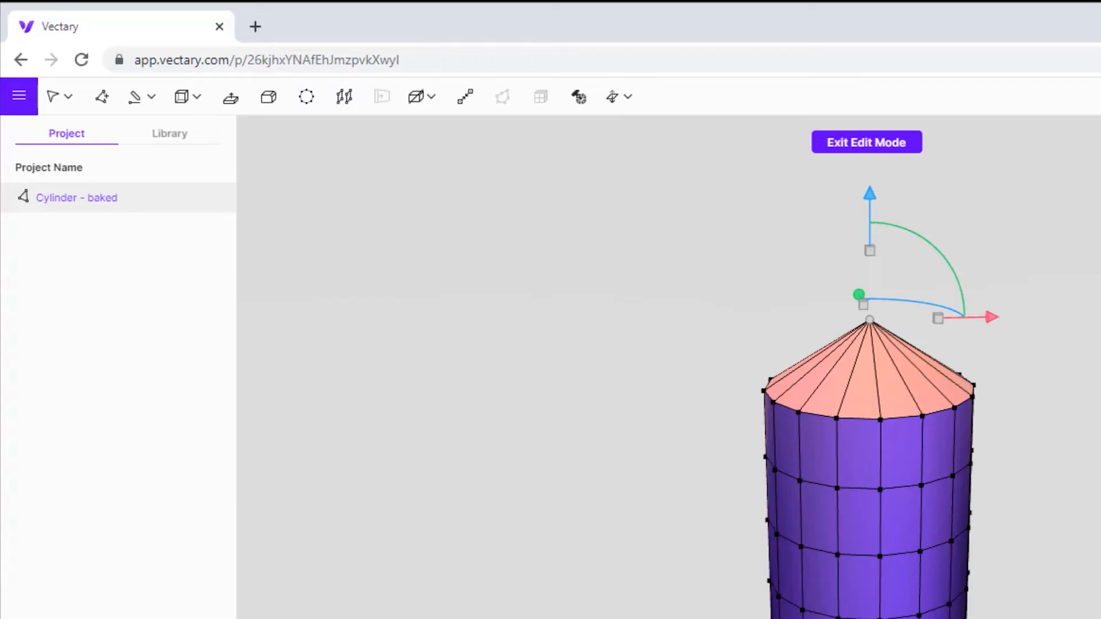
In the front view, select the first vertex ring below the tip and scale it inward to start the nose taper
key("Tab")
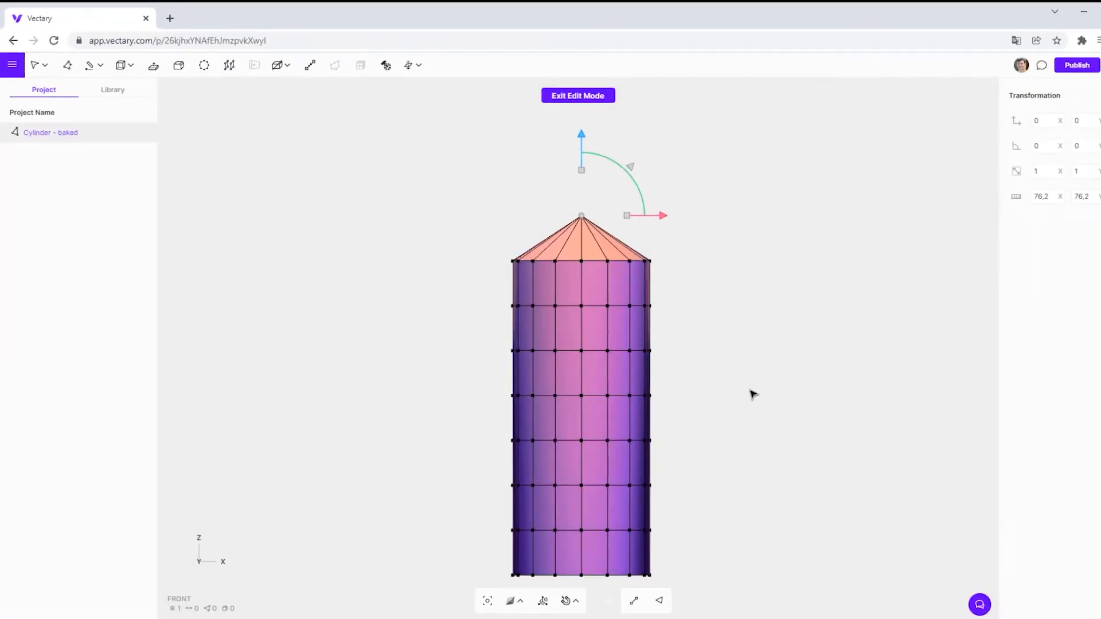
key("m")
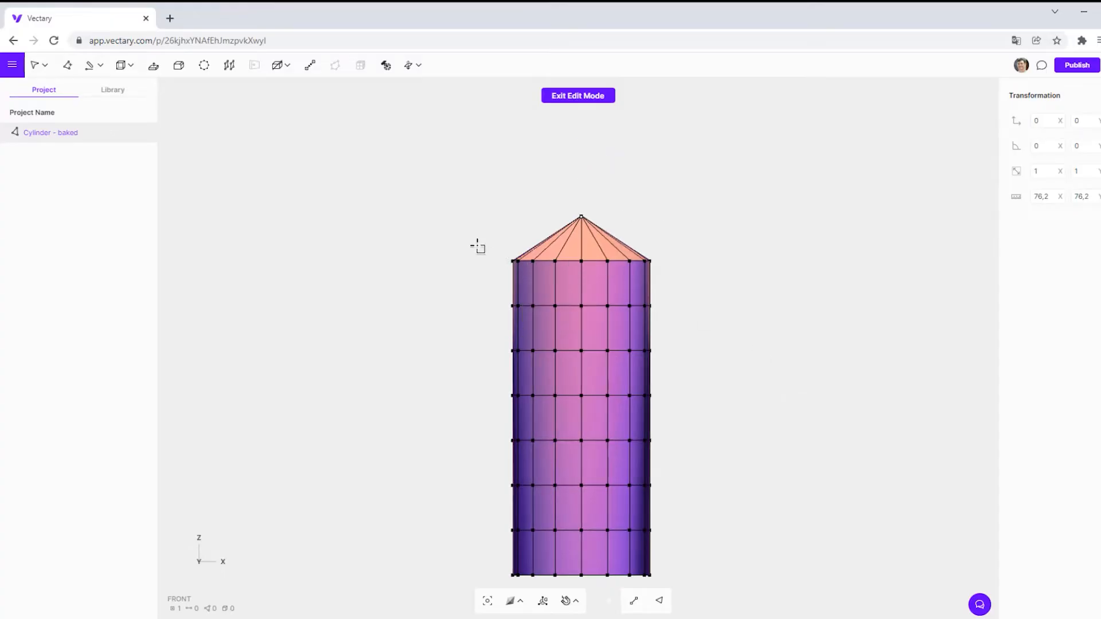
left_click_drag(469, 244, 714, 285)
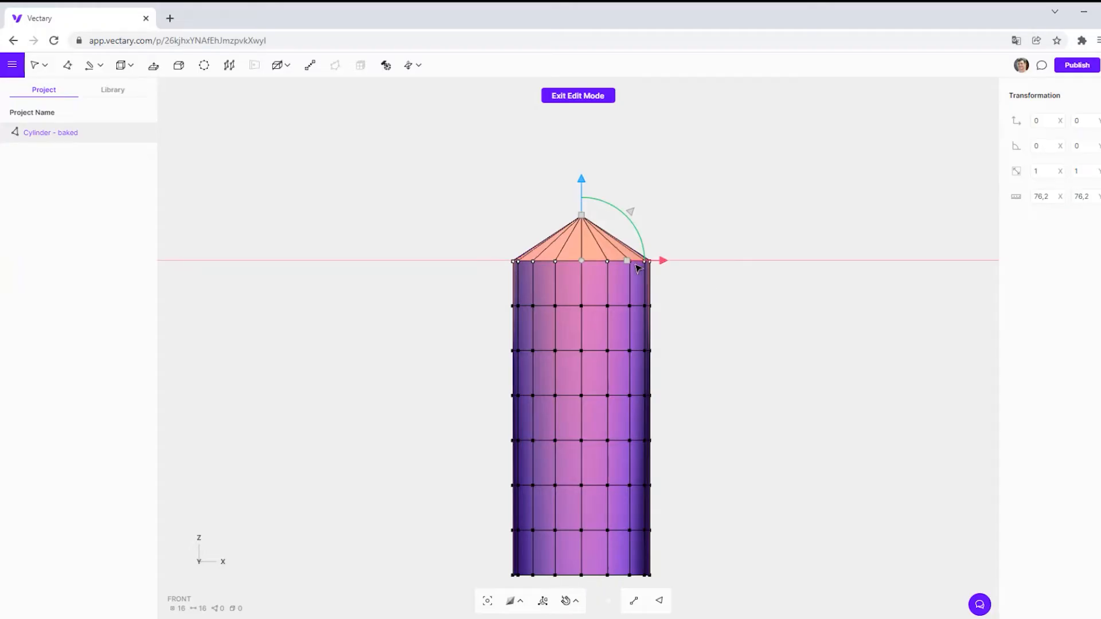
left_click_drag(626, 261, 617, 264)
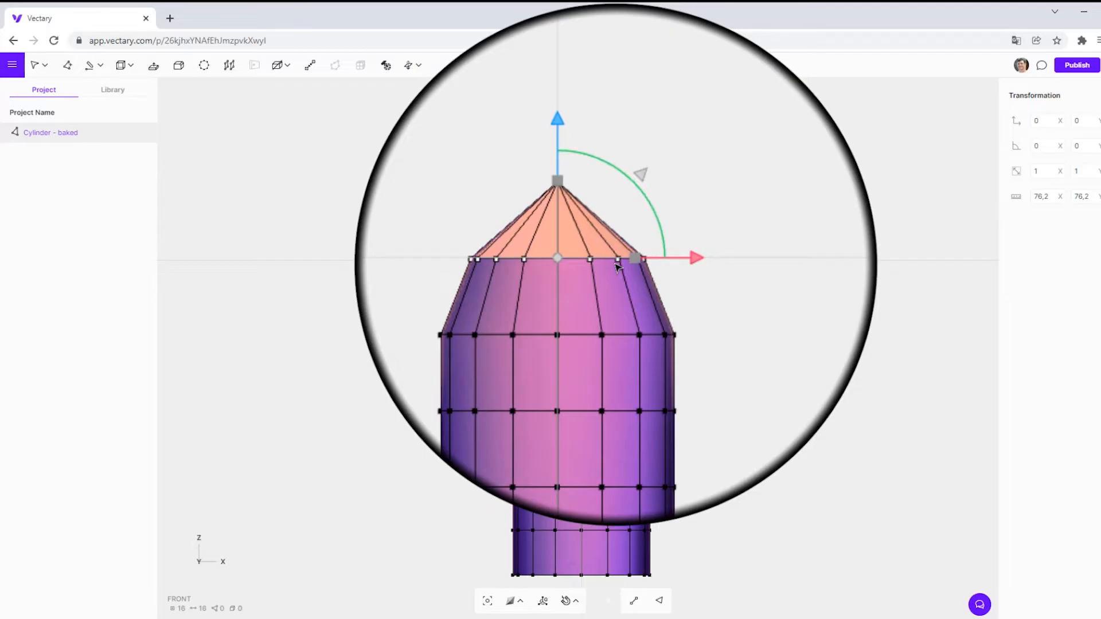
Scale the second and third vertex rings below the tip inward by decreasing amounts to round the nose
key("m")
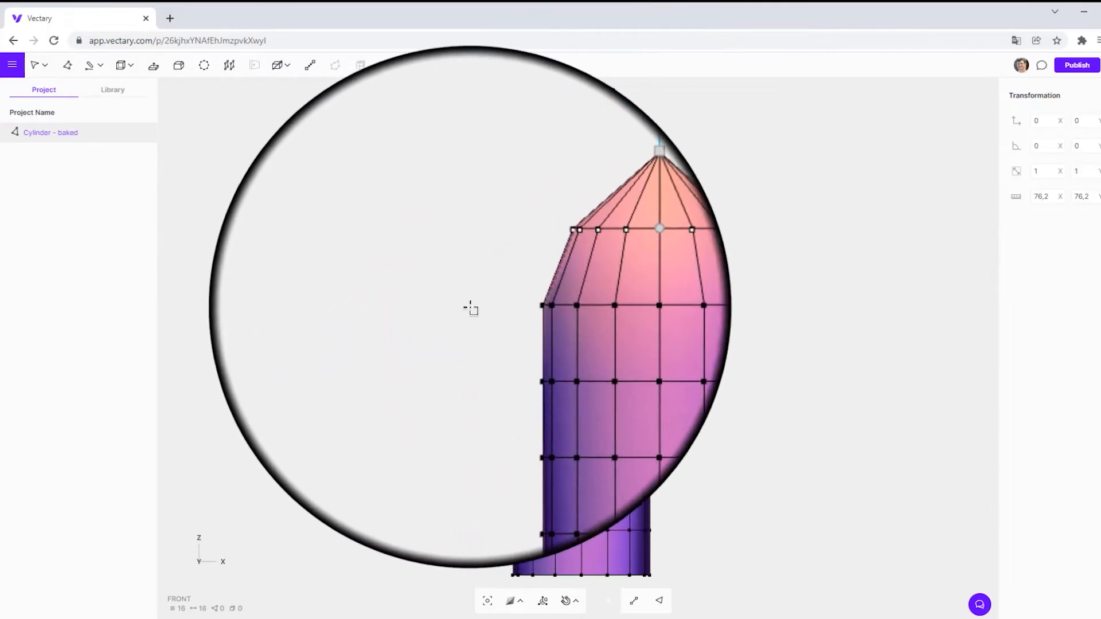
left_click_drag(467, 303, 700, 323)
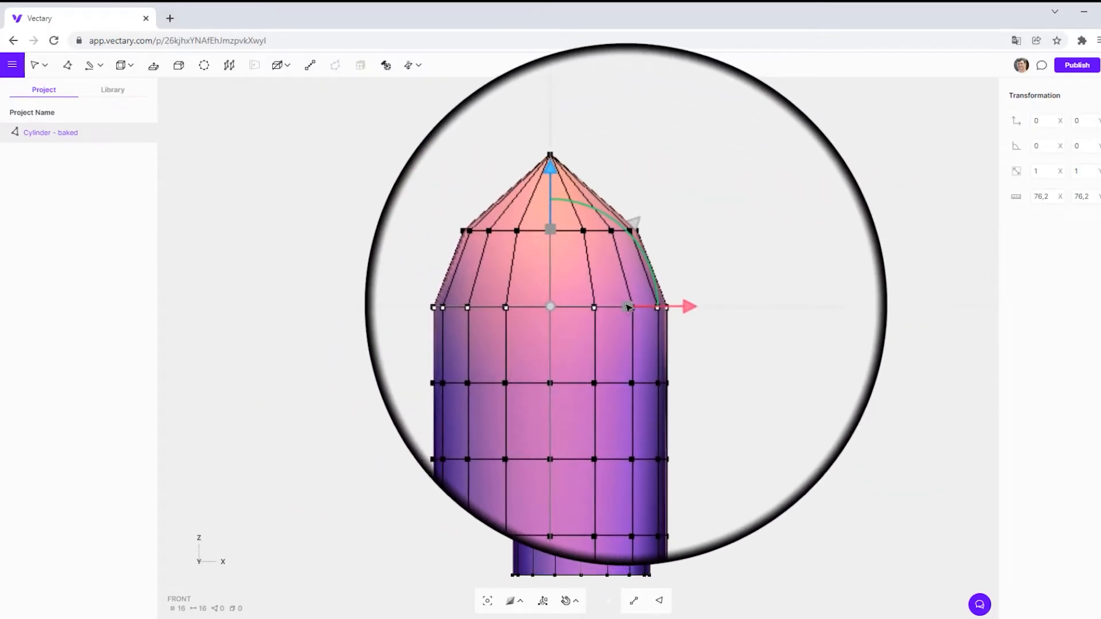
left_click_drag(628, 307, 622, 310)
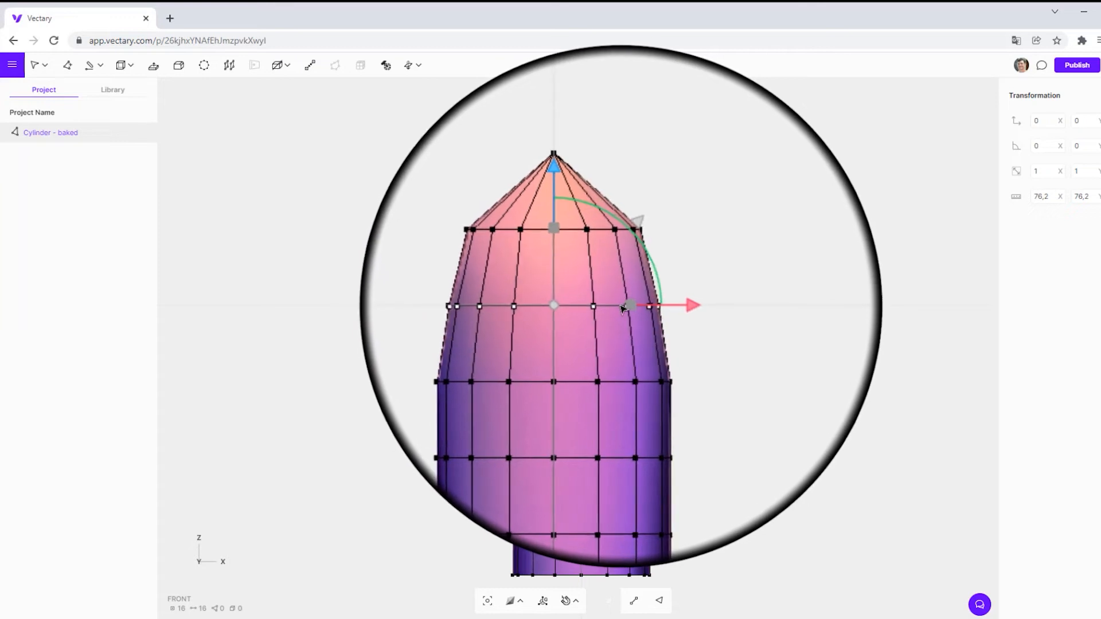
key("m")
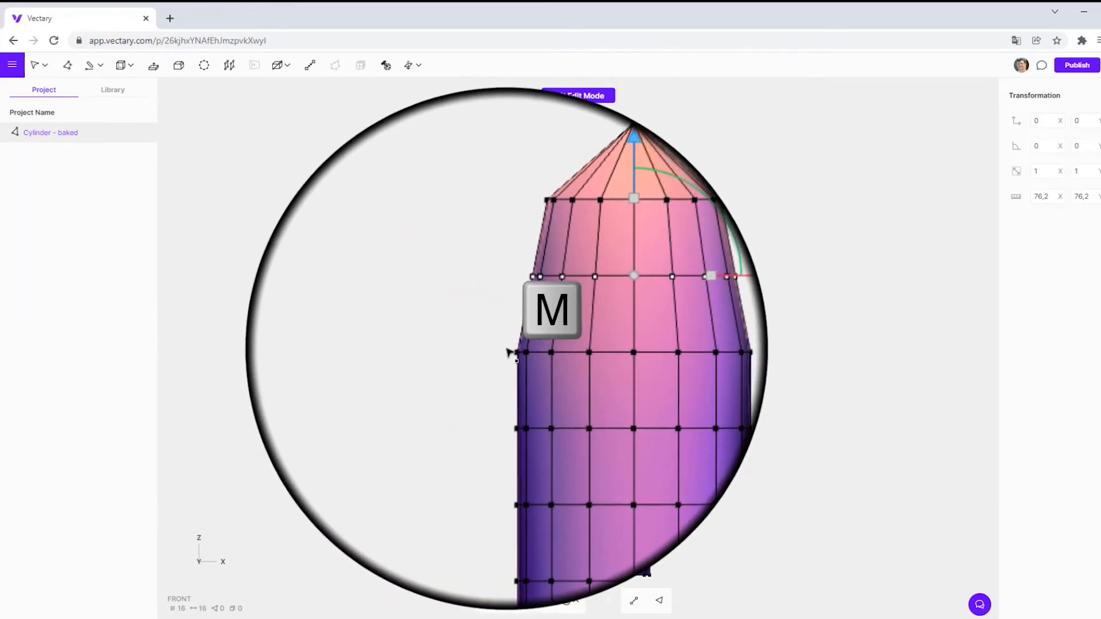
left_click_drag(472, 342, 700, 380)
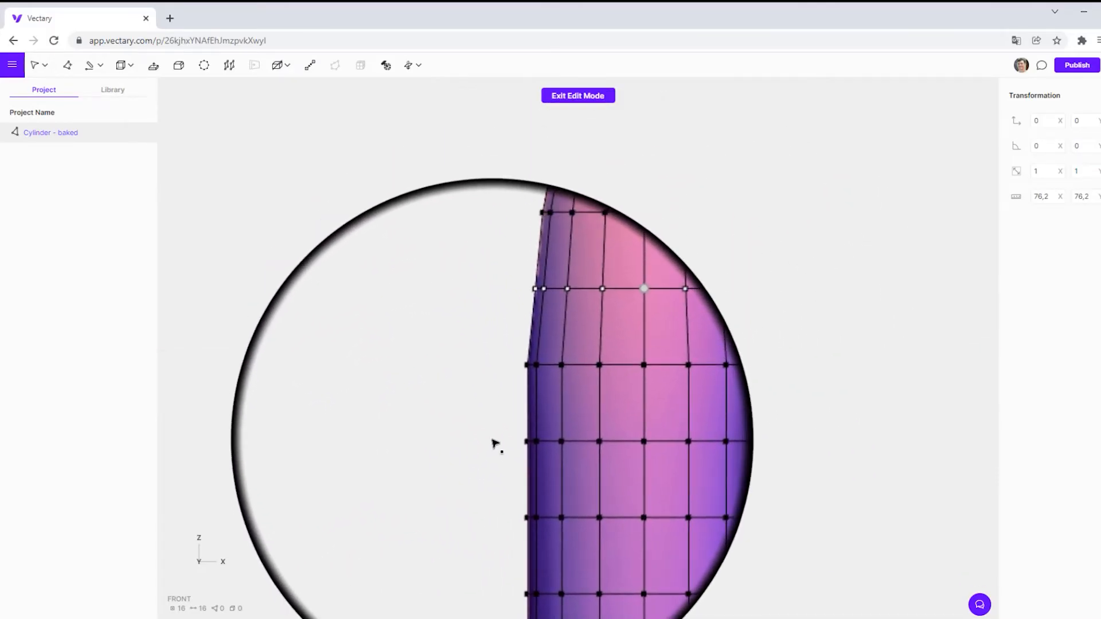
Select the bottom vertices of the body and scale them strongly inward to form a narrow base
key("m")
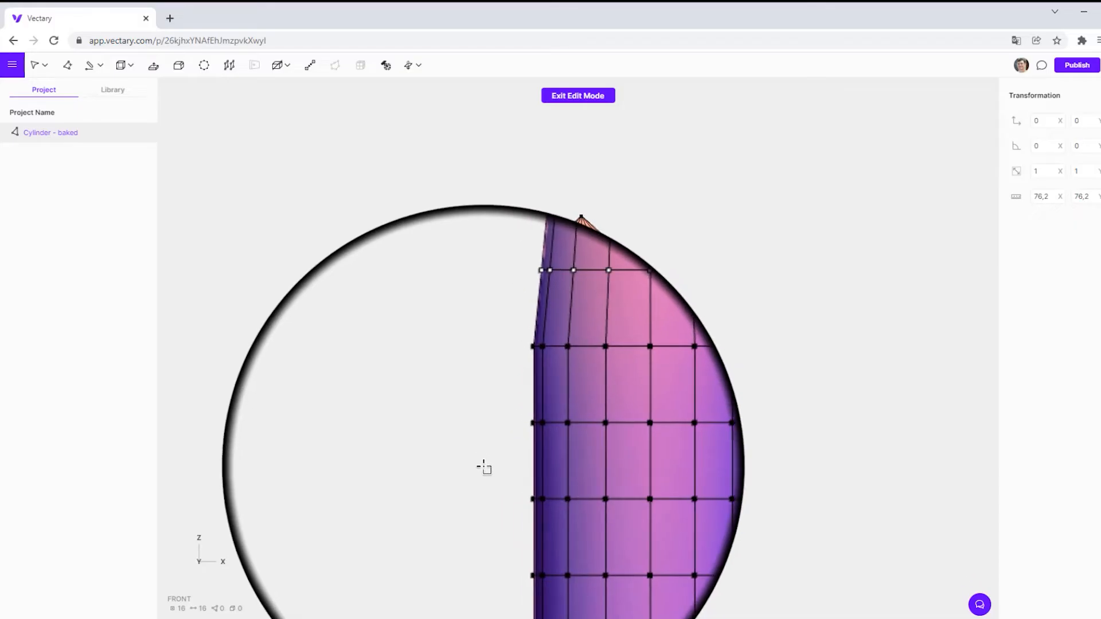
left_click_drag(497, 555, 664, 594)
left_click_drag(626, 575, 604, 577)
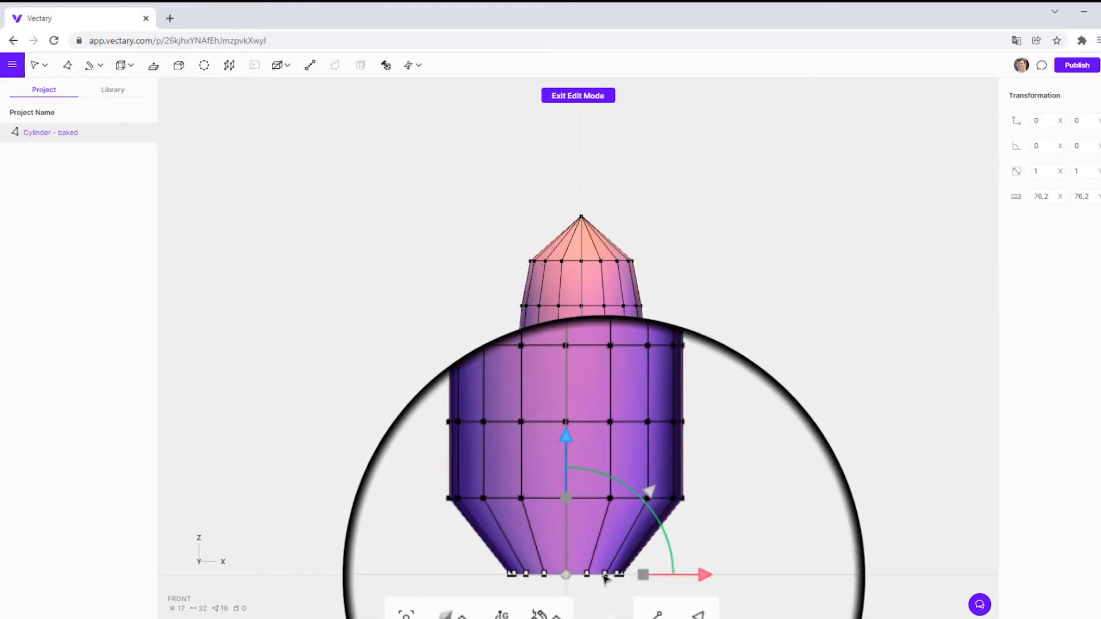
Scale the second vertex ring from the bottom moderately inward to smooth the taper toward the base
key("m")
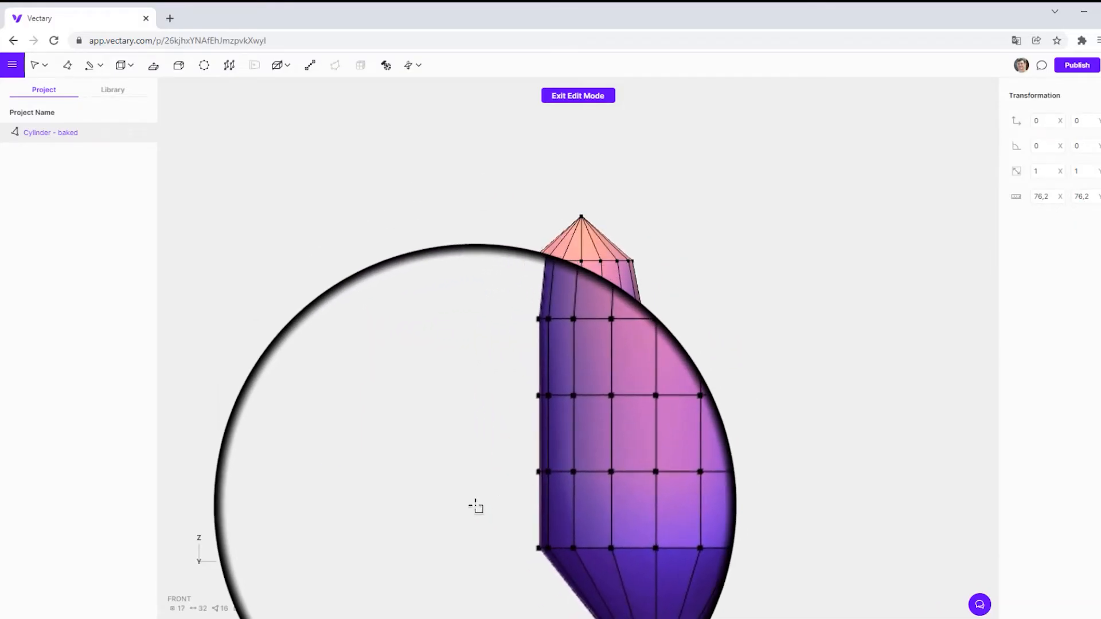
left_click_drag(475, 506, 674, 555)
left_click_drag(627, 529, 617, 531)
Scale the third and fourth vertex rings from the bottom slightly inward, and the third ring below the tip slightly outward
left_click_drag(471, 464, 697, 486)
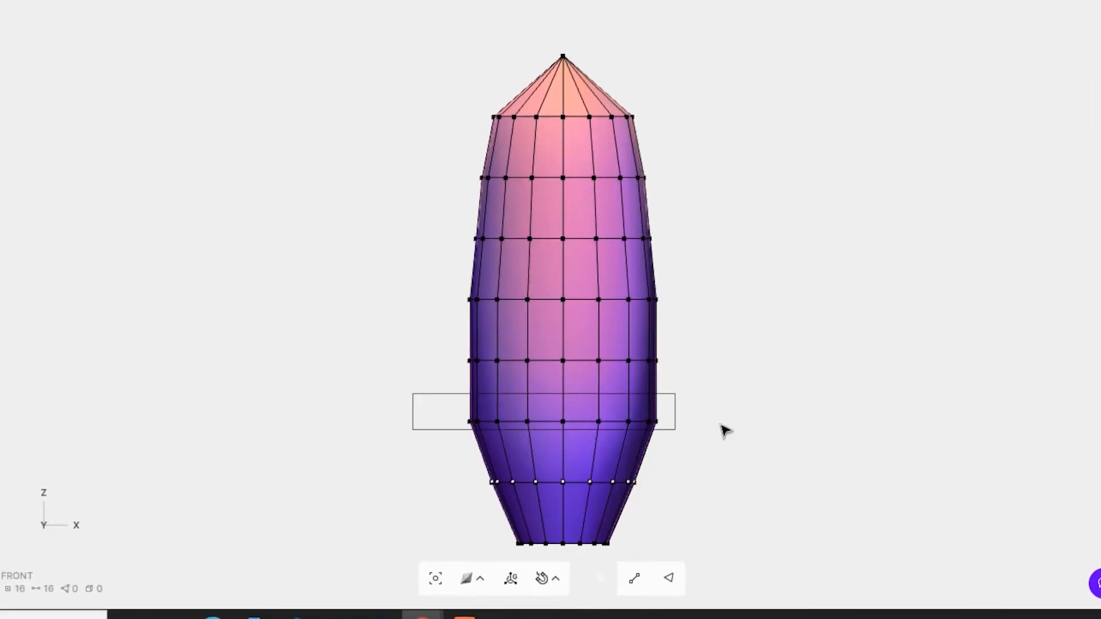
left_click_drag(721, 425, 725, 425)
left_click_drag(626, 423, 620, 424)
left_click_drag(424, 340, 697, 368)
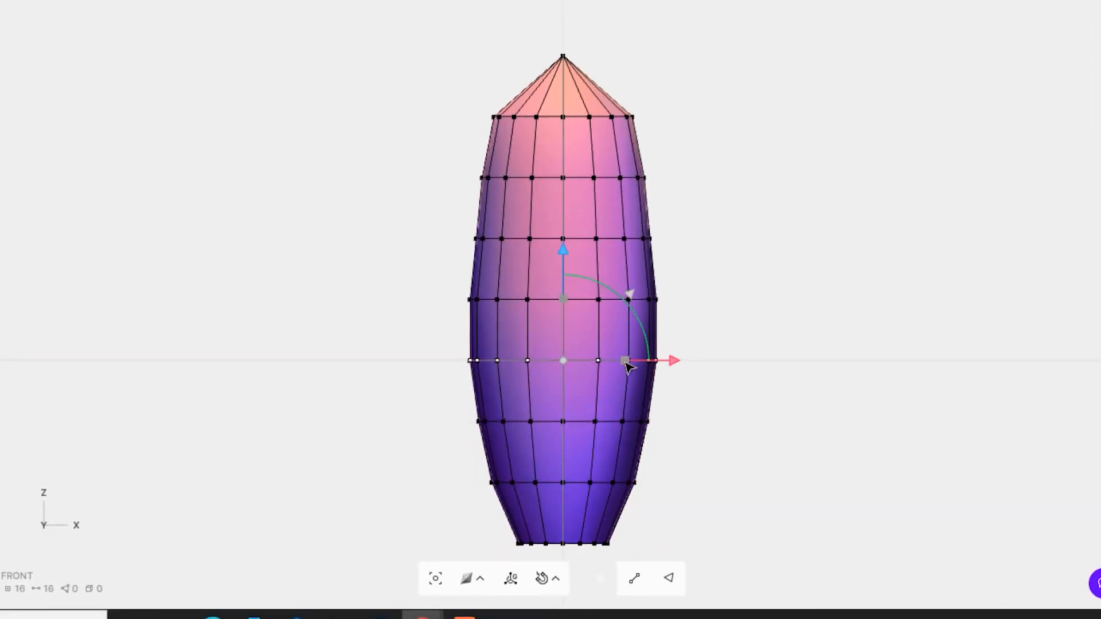
left_click_drag(627, 367, 630, 367)
left_click_drag(431, 232, 724, 258)
left_click_drag(625, 240, 628, 240)
Scale the first vertex ring below the tip further inward and move it slightly down to lengthen the nose cone
left_click_drag(447, 101, 702, 150)
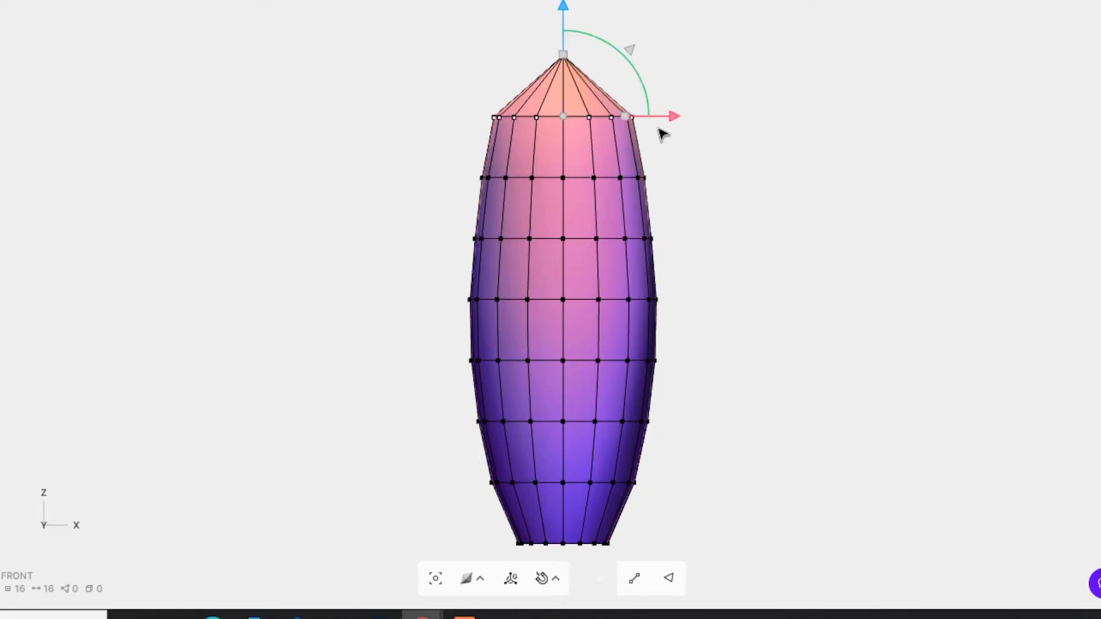
left_click_drag(625, 116, 615, 117)
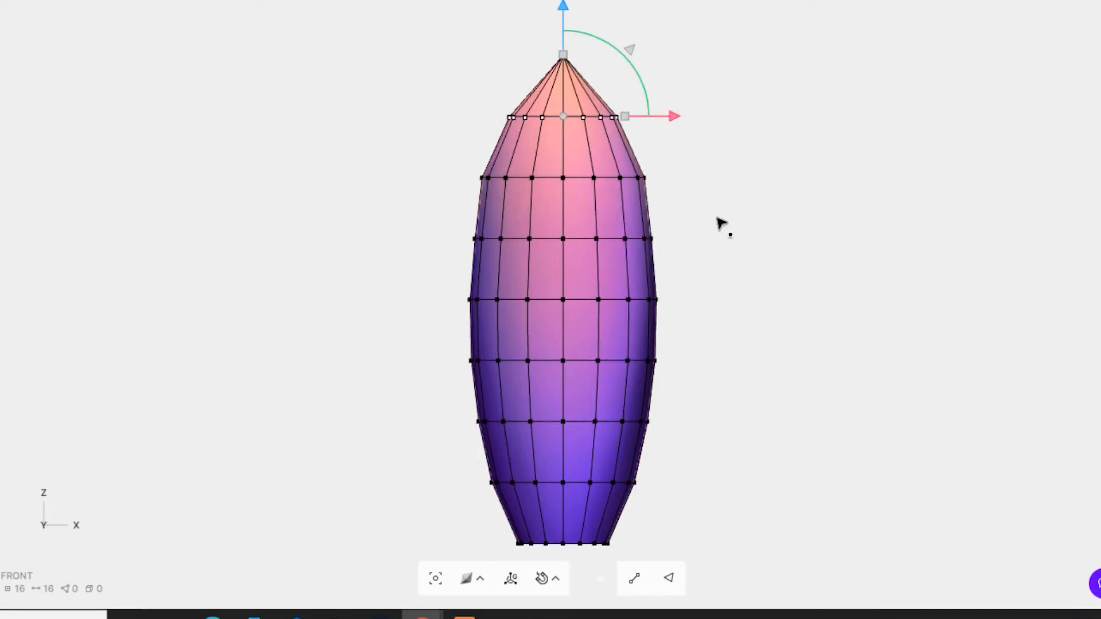
left_click(717, 218)
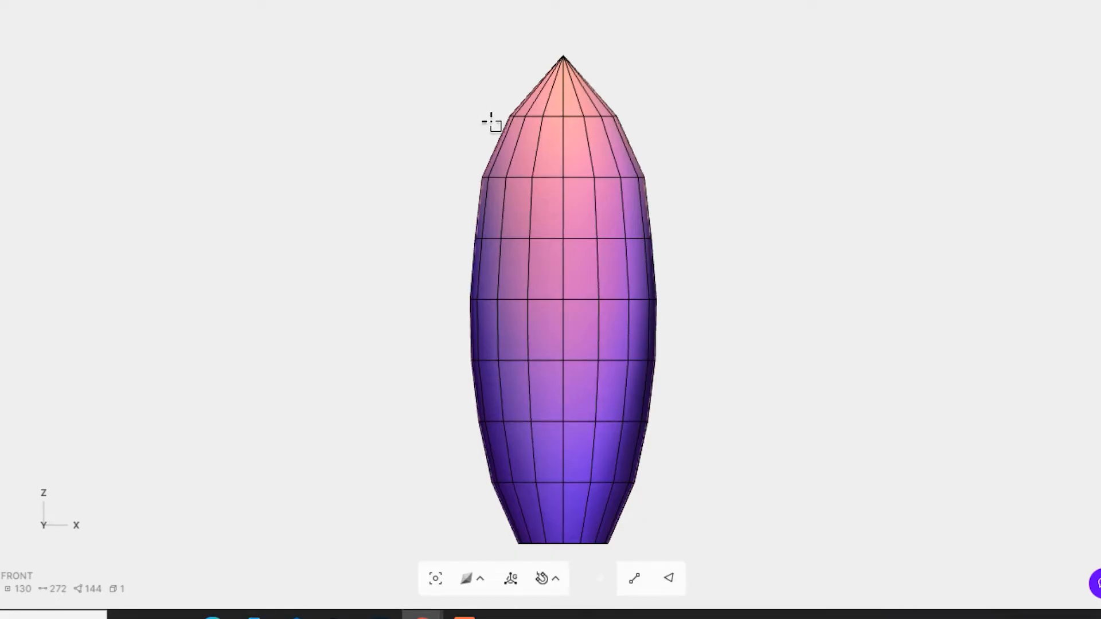
left_click_drag(456, 105, 687, 134)
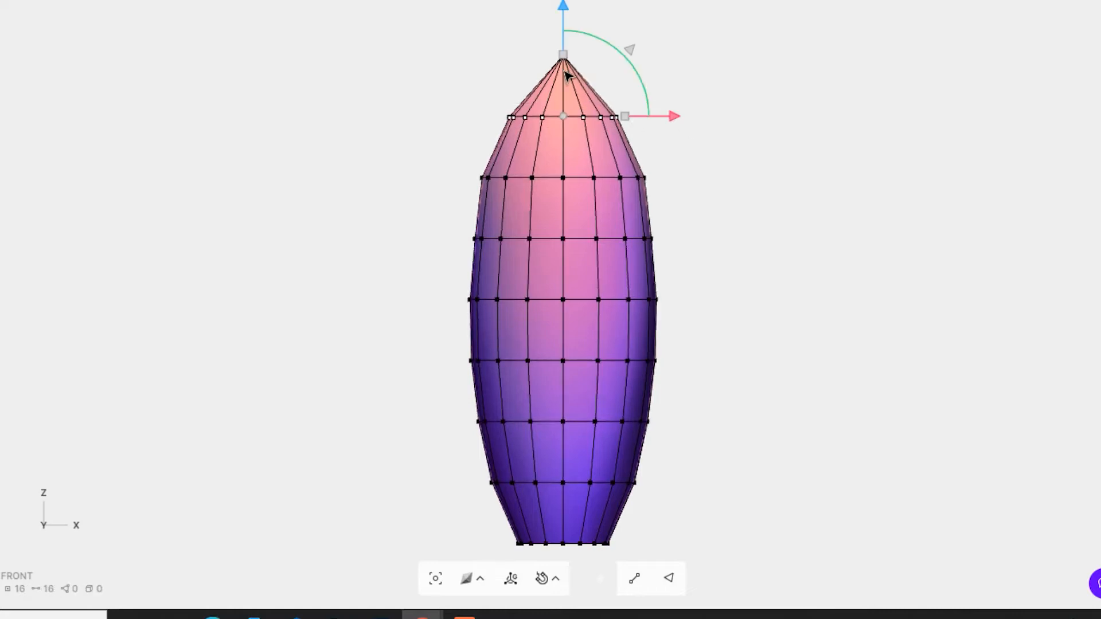
left_click_drag(567, 16, 563, 30)
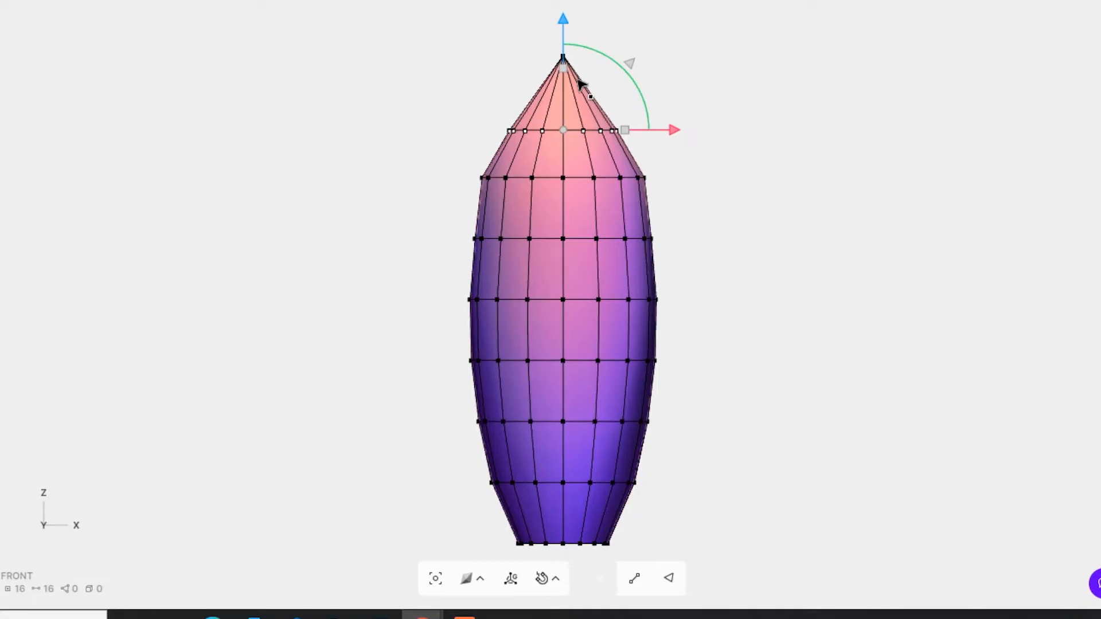
In edge mode, use Slide on the edge ring below the tip with 2 copies and a slide of 0.59 toward the tip
scroll(567, 128, "up", 2)
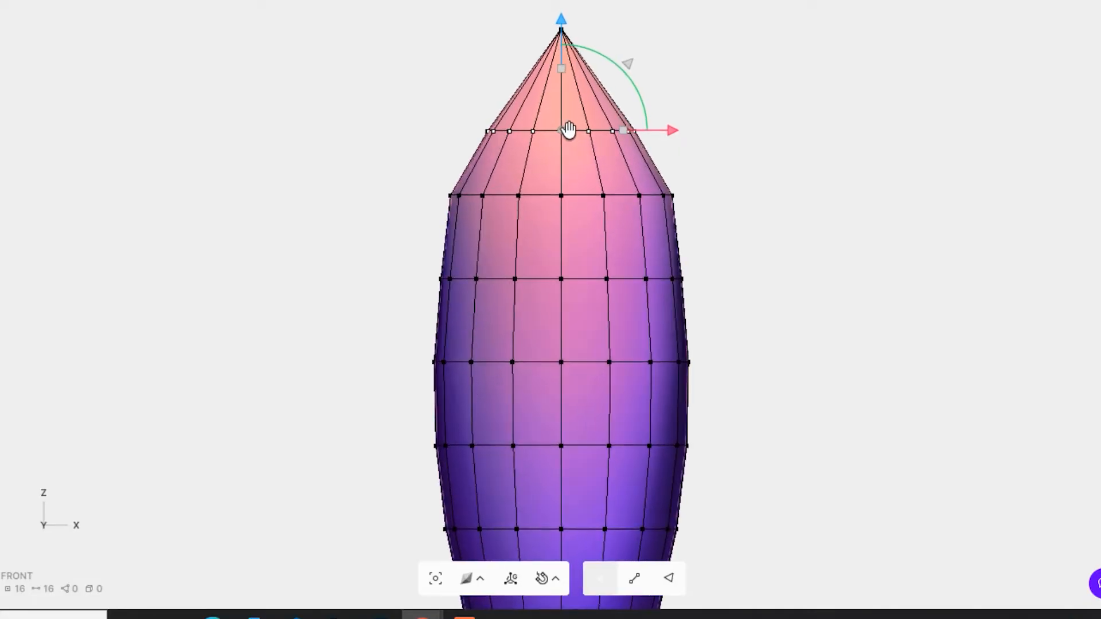
scroll(568, 129, "up", 2)
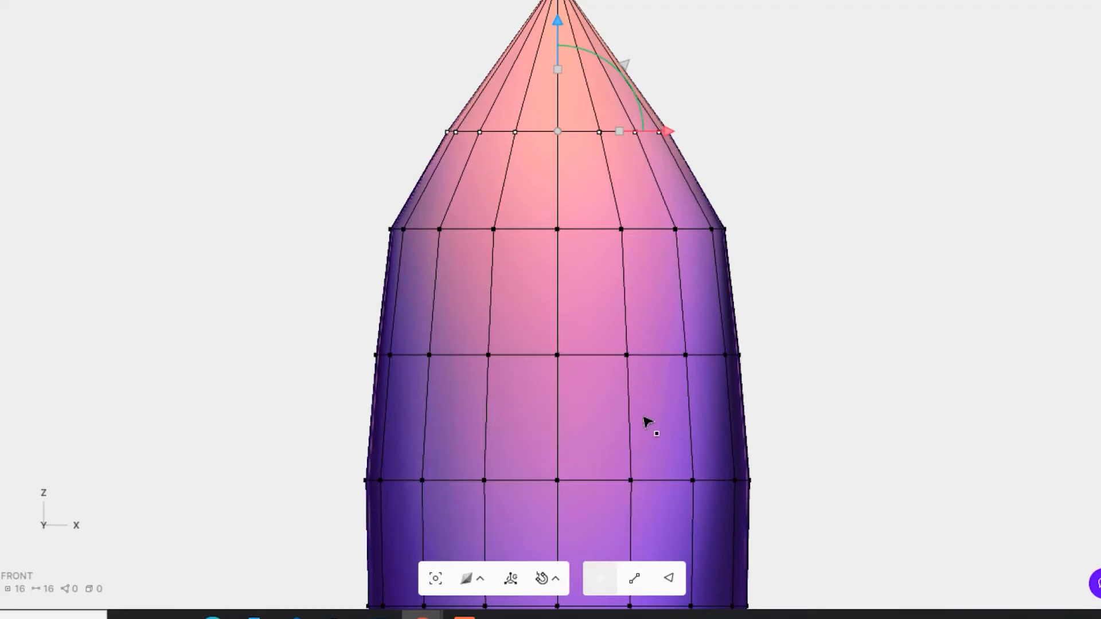
left_click(634, 579)
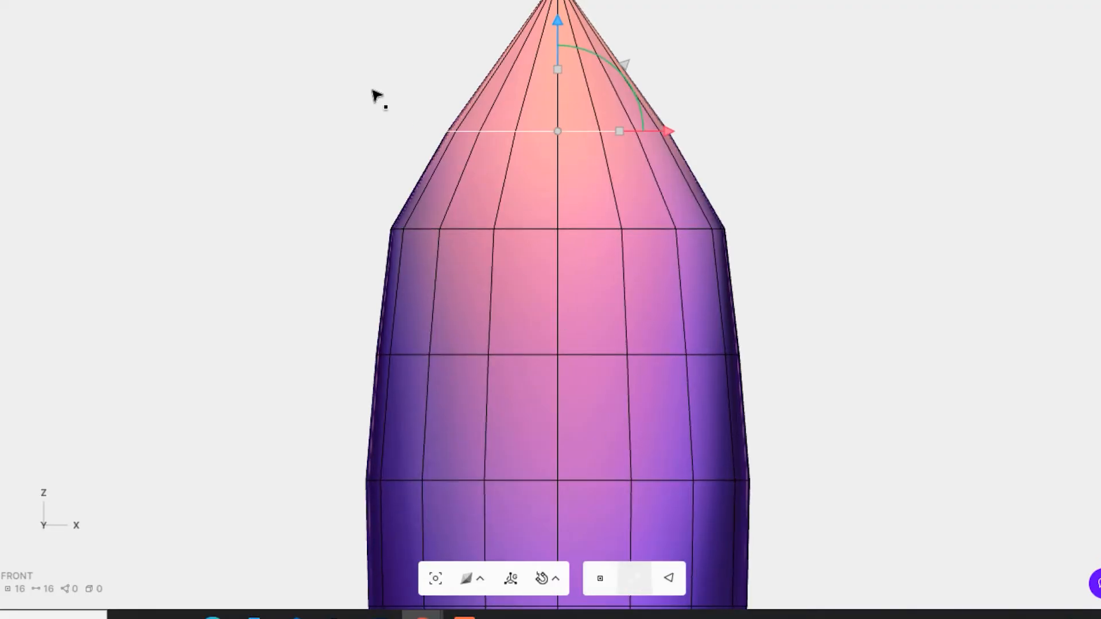
key("m")
left_click_drag(374, 94, 796, 163)
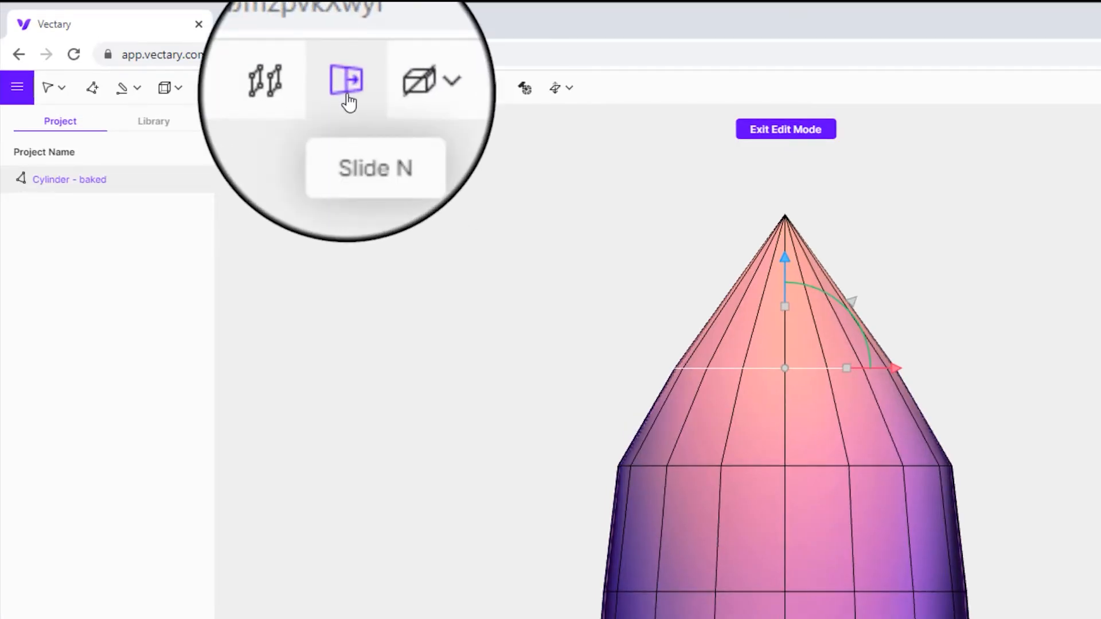
left_click(347, 91)
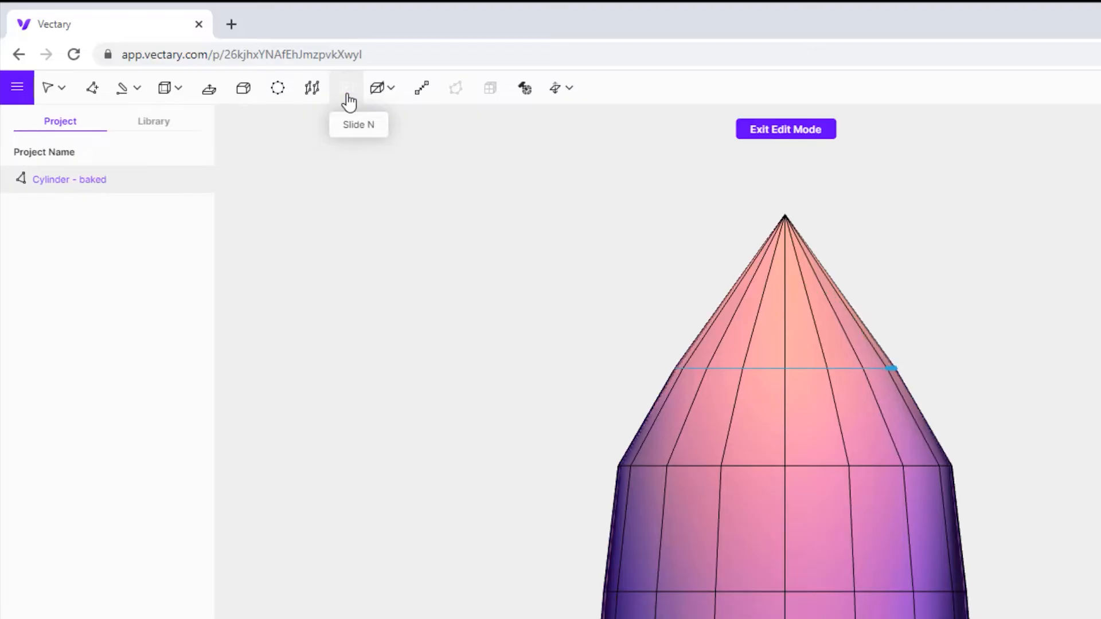
left_click(773, 371)
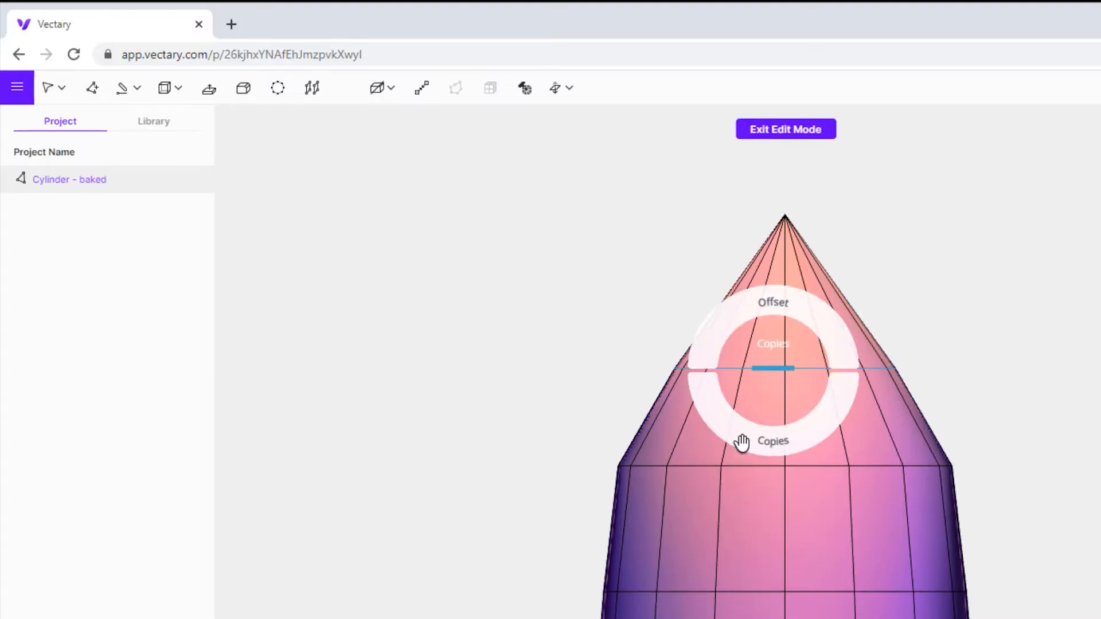
left_click(778, 440)
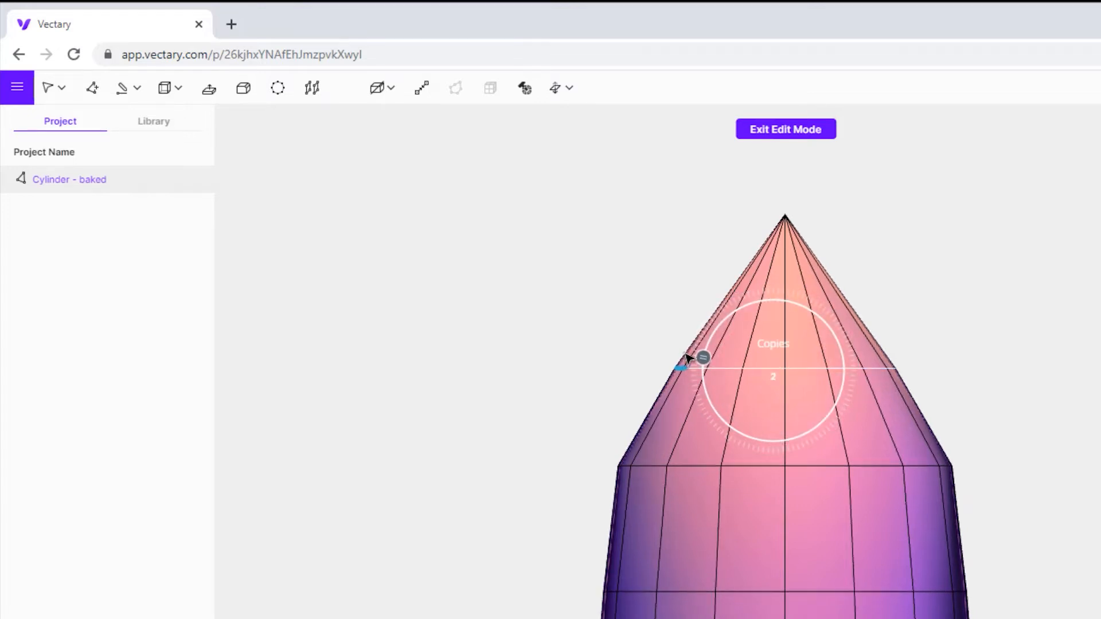
left_click(687, 355)
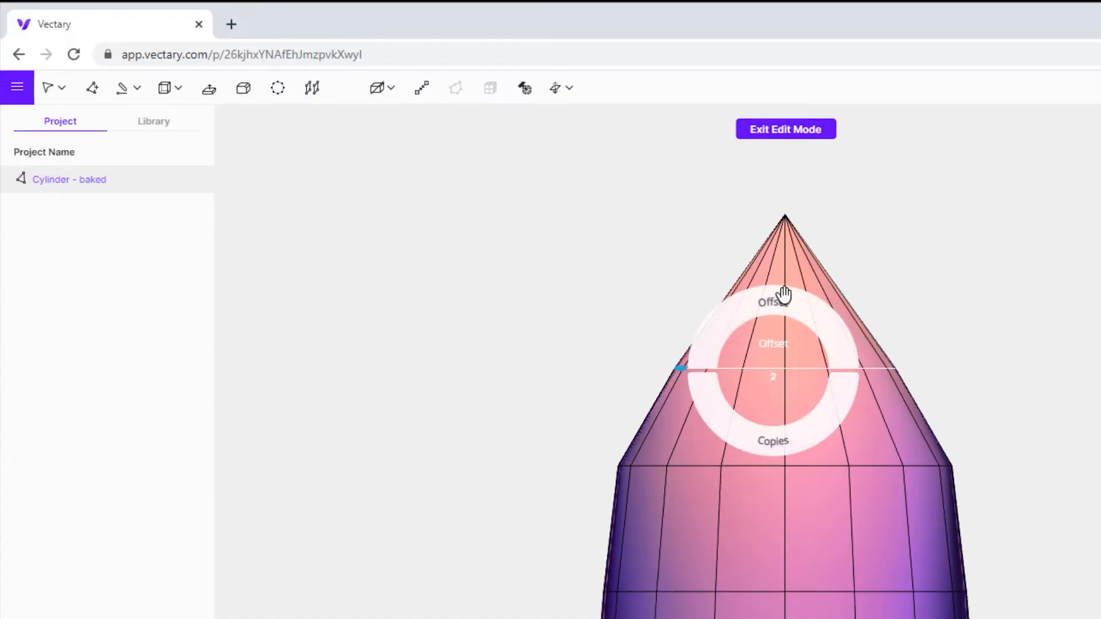
left_click_drag(783, 299, 732, 422)
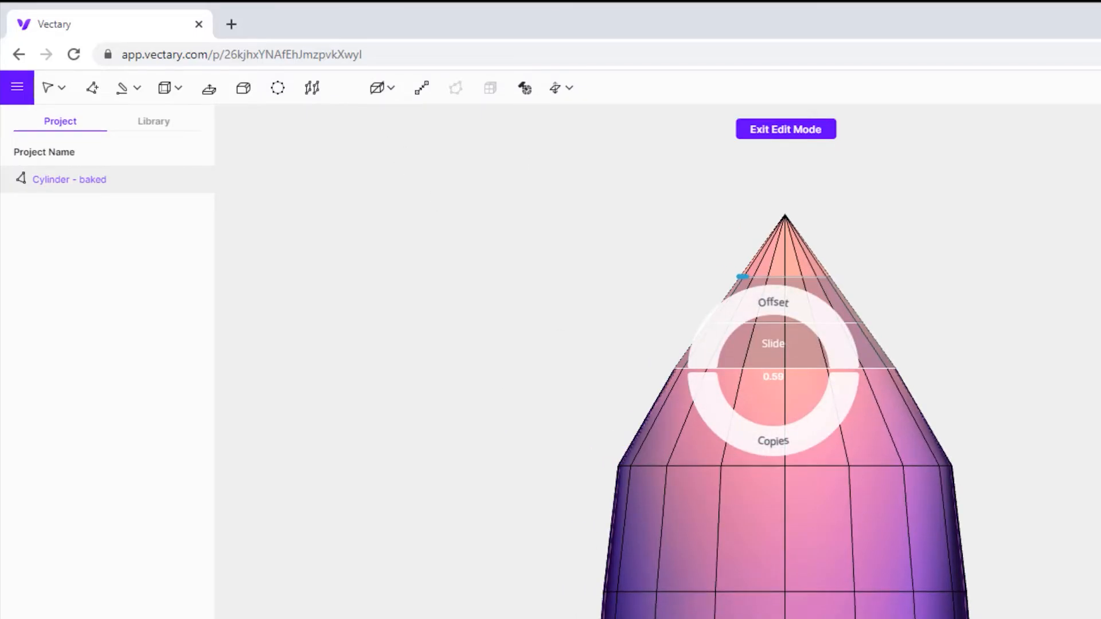
key("Return")
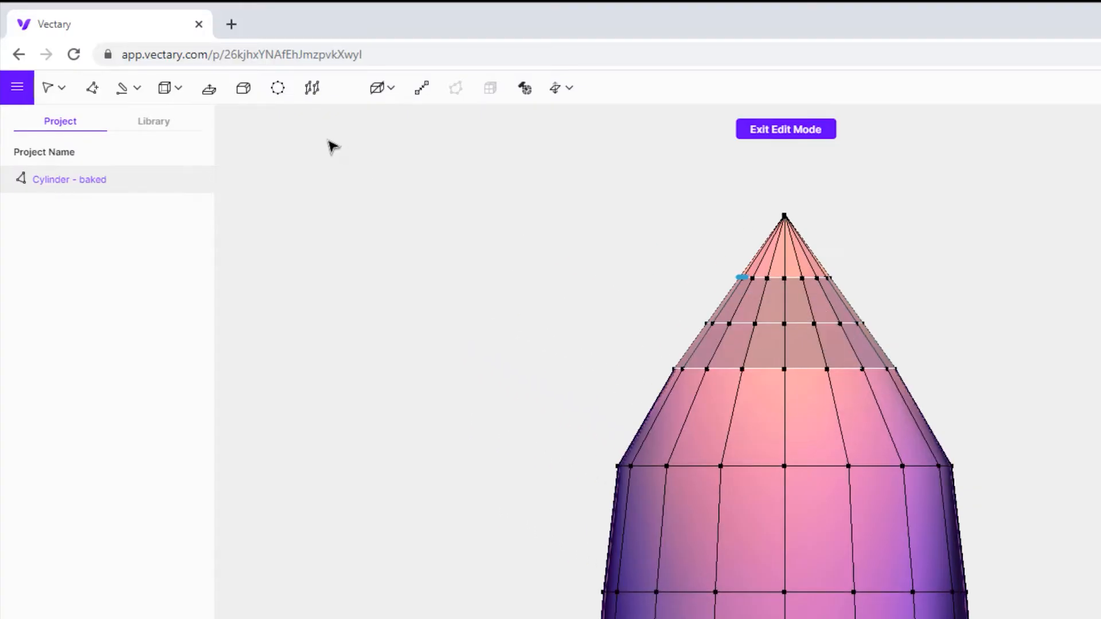
key("Escape")
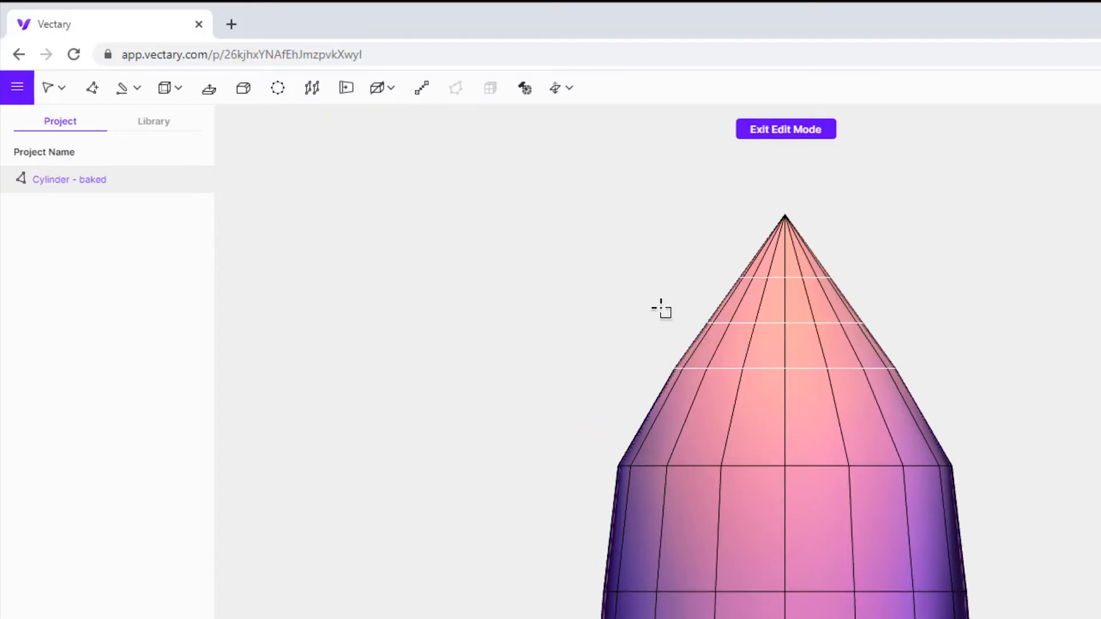
Scale the two new edge rings on the nose outward and raise the upper one slightly toward the tip
left_click_drag(945, 347, 944, 346)
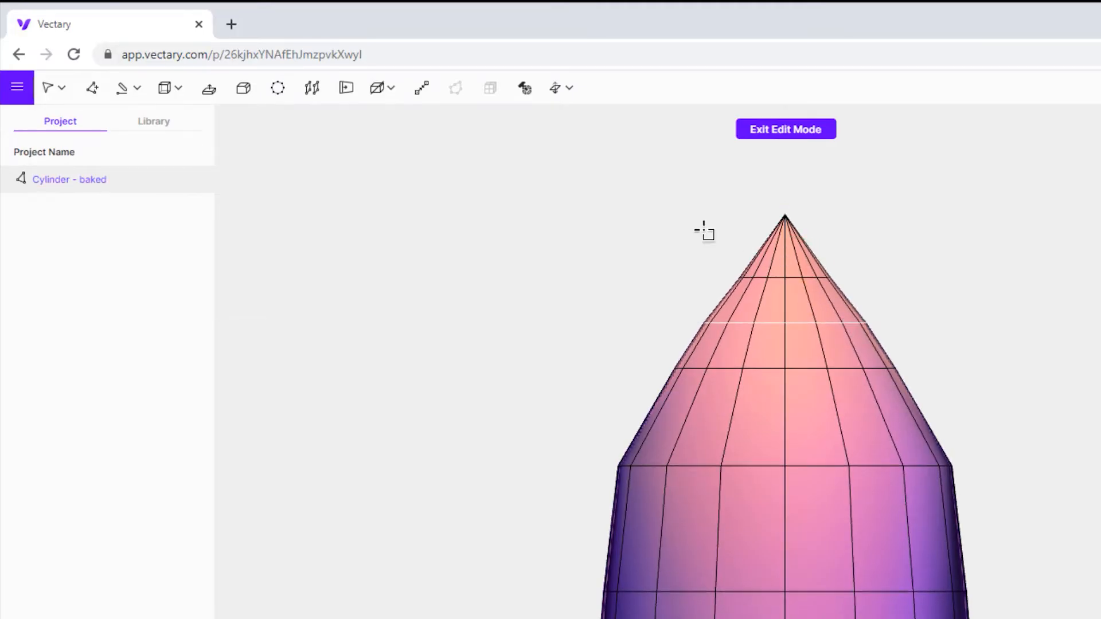
left_click_drag(679, 258, 917, 312)
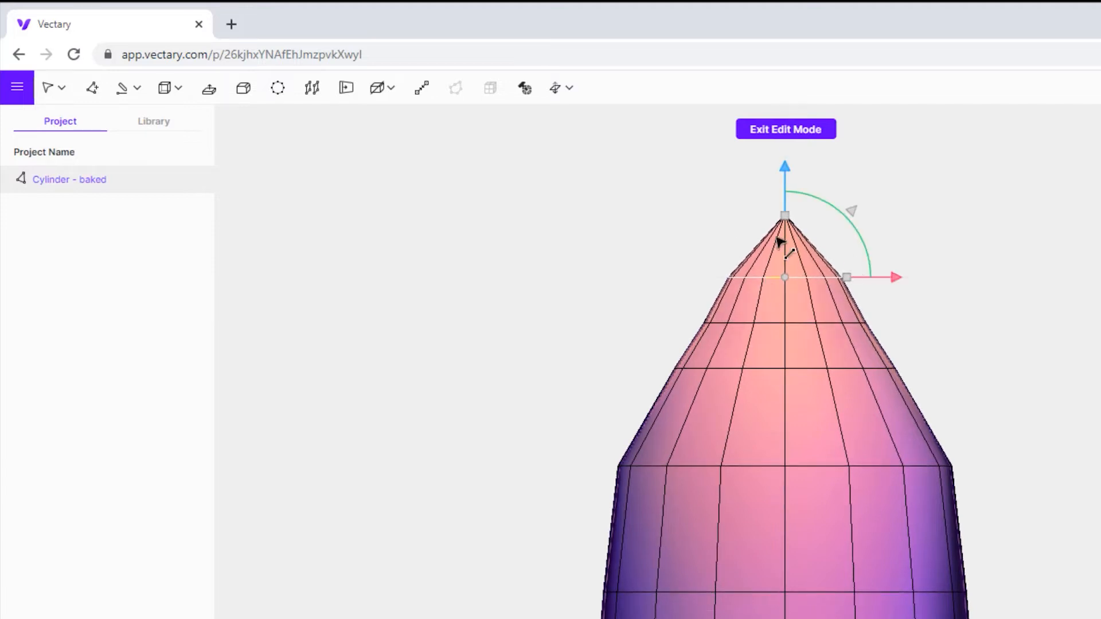
left_click_drag(784, 169, 786, 155)
left_click_drag(669, 304, 923, 338)
left_click_drag(846, 322, 859, 324)
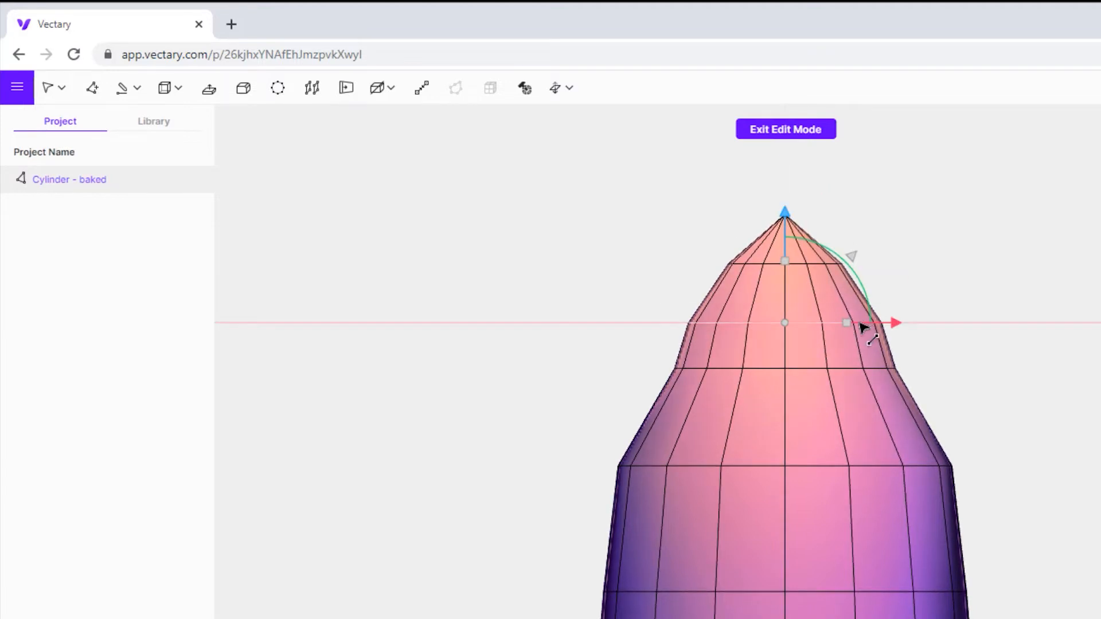
Scale the third edge ring below the tip outward, and widen the two rings above it slightly to round the nose
left_click_drag(654, 351, 920, 387)
left_click_drag(847, 369, 857, 370)
left_click_drag(660, 304, 918, 352)
left_click_drag(847, 323, 853, 321)
left_click_drag(688, 249, 900, 270)
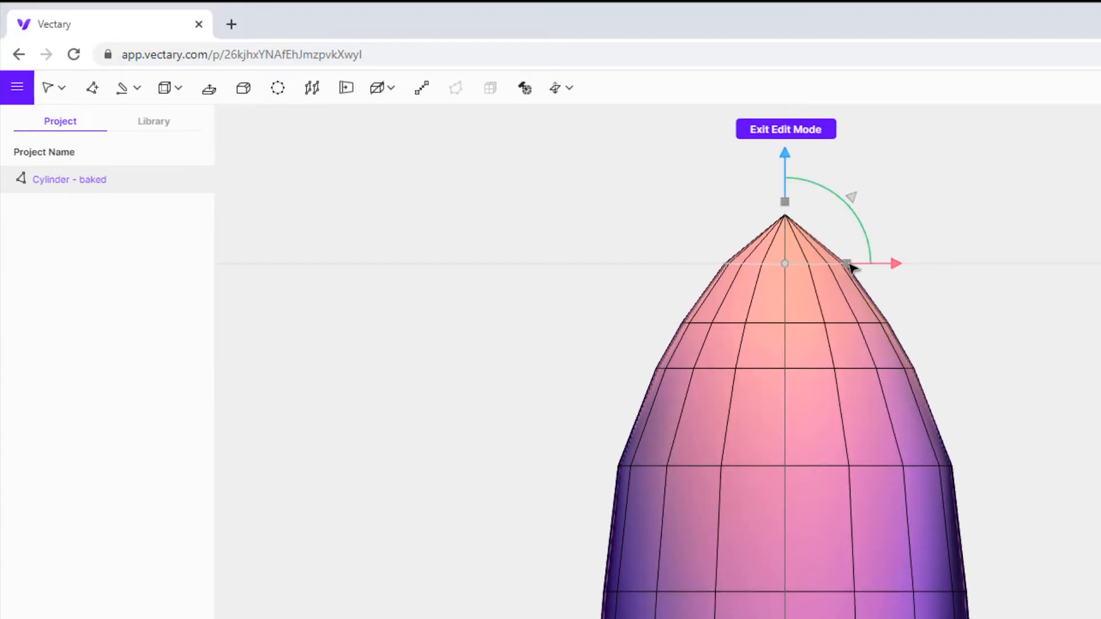
left_click(992, 265)
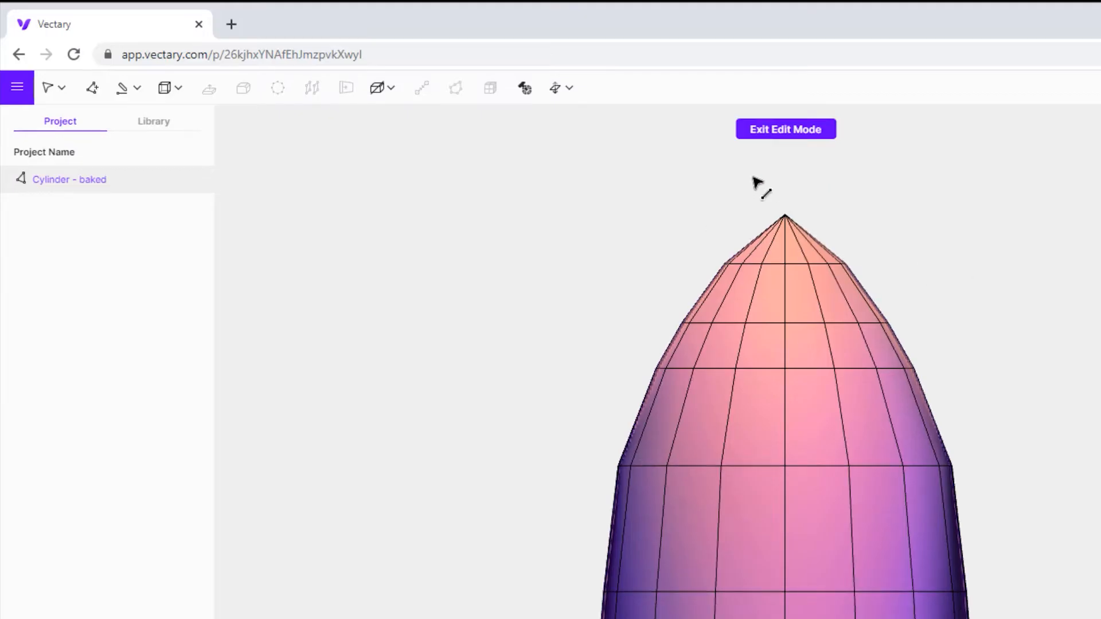
Exit edit mode, view the rocket body in perspective and deselect it
left_click(780, 130)
left_click(897, 405)
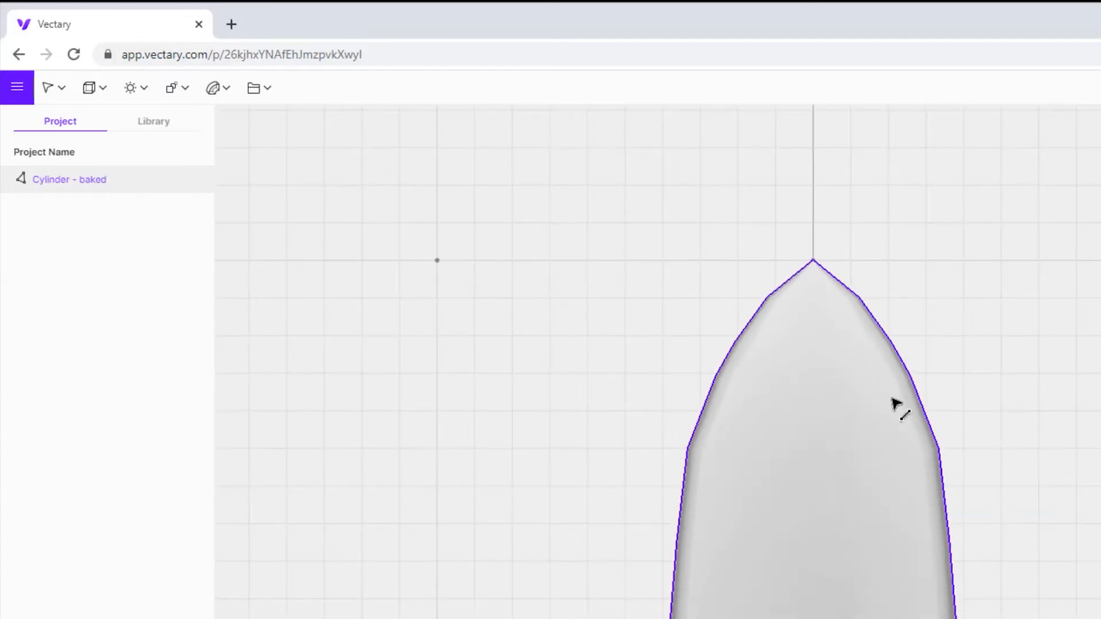
scroll(892, 399, "down", 5)
right_click_drag(639, 532, 719, 601)
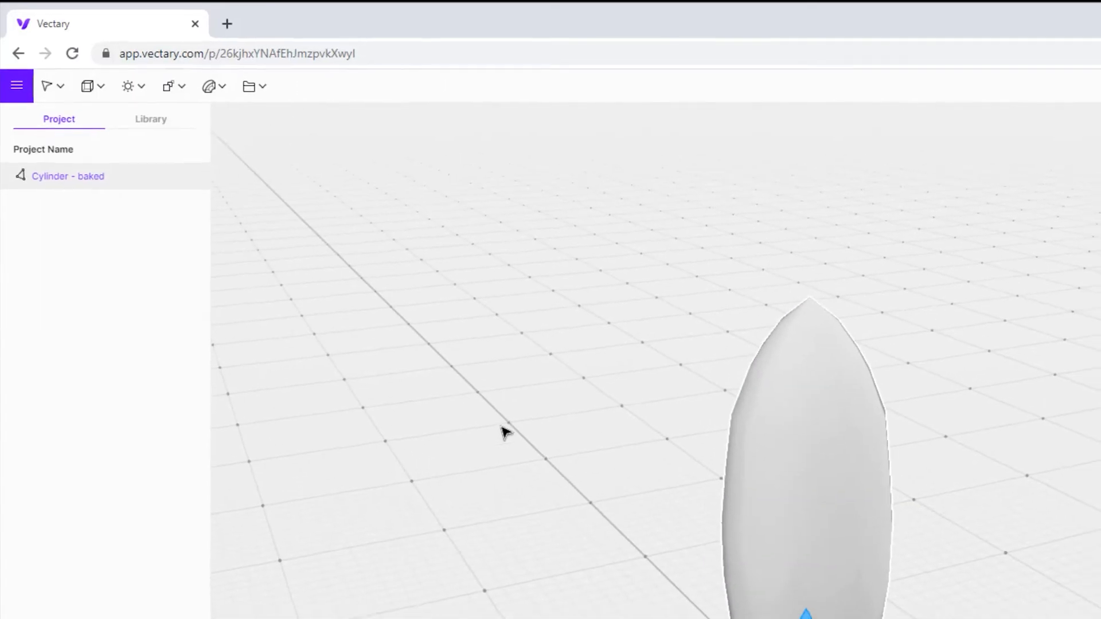
left_click(45, 91)
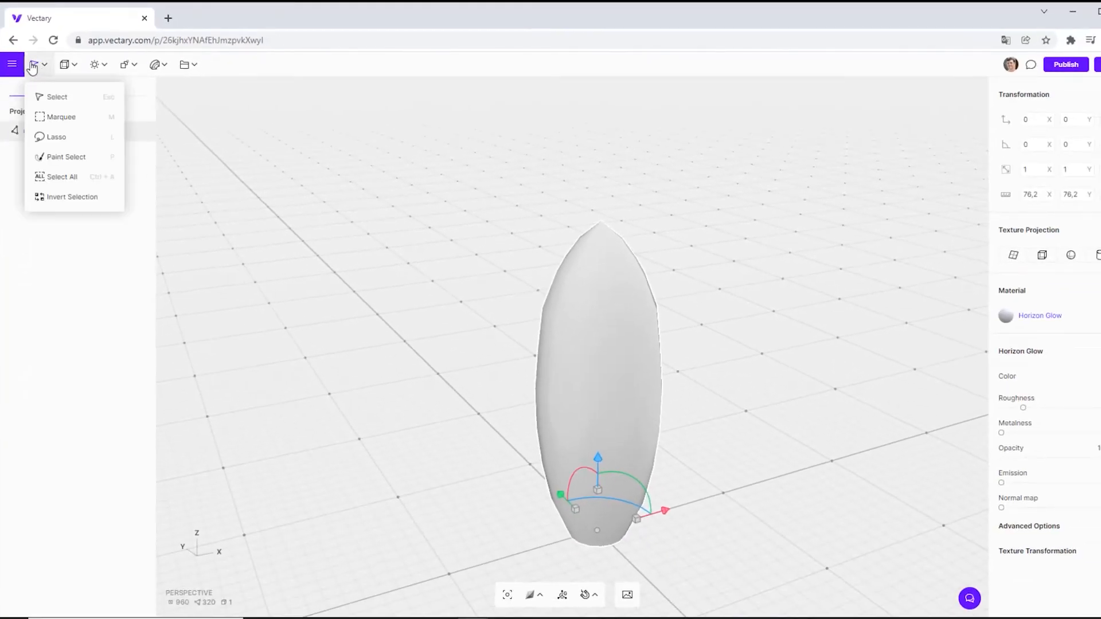
left_click(491, 292)
Apply a Subdivision Surface to the Cylinder - baked object to smooth the rocket body
scroll(576, 335, "down", 1)
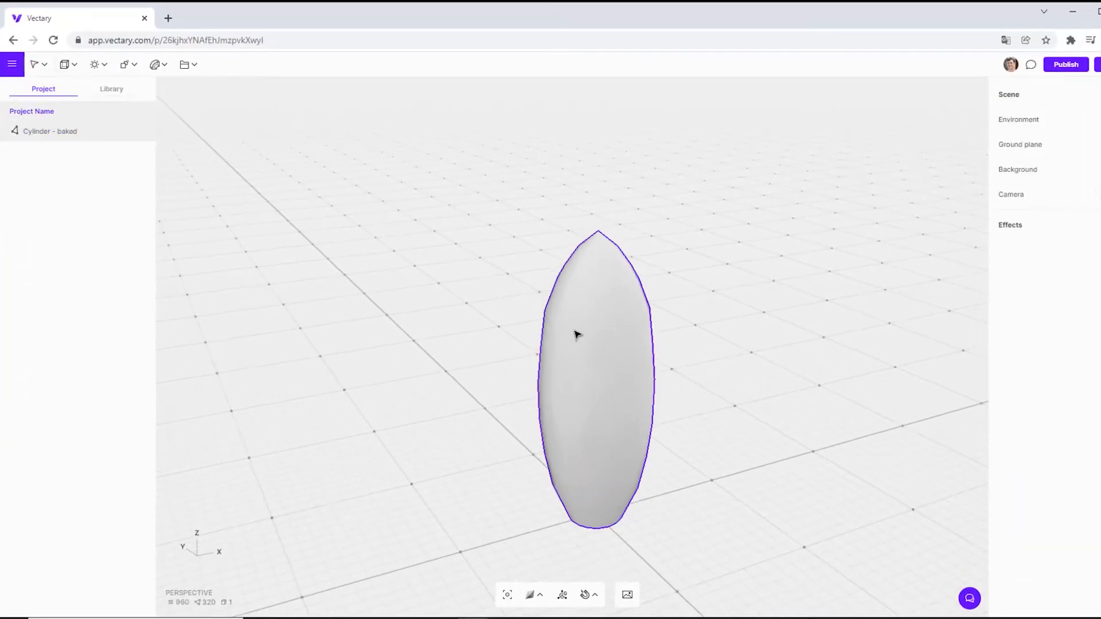
scroll(577, 335, "up", 1)
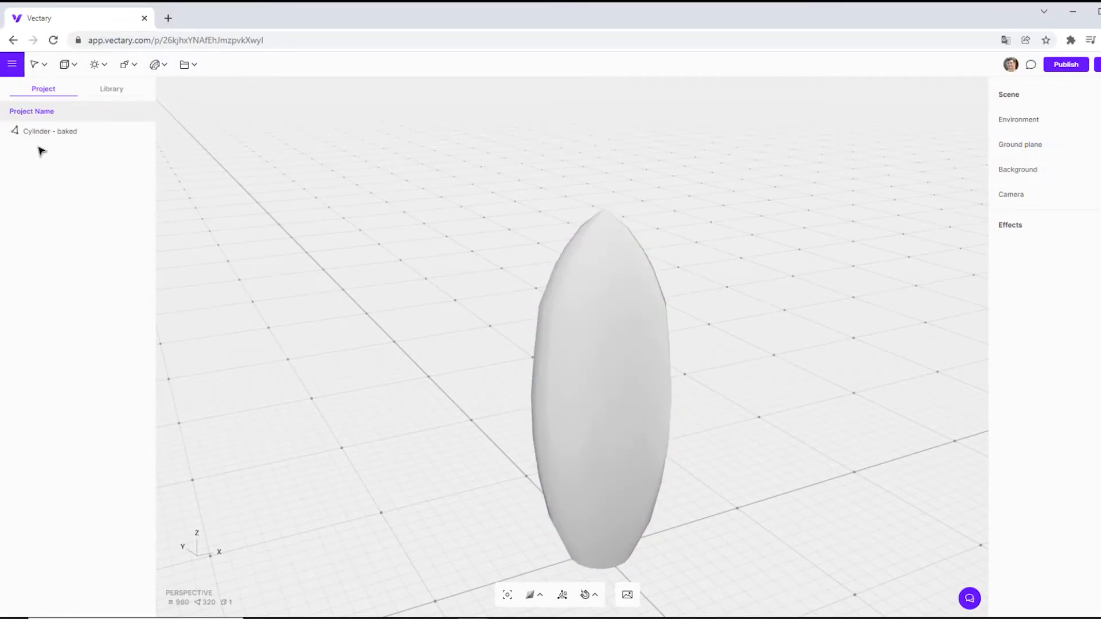
left_click(74, 130)
left_click(125, 64)
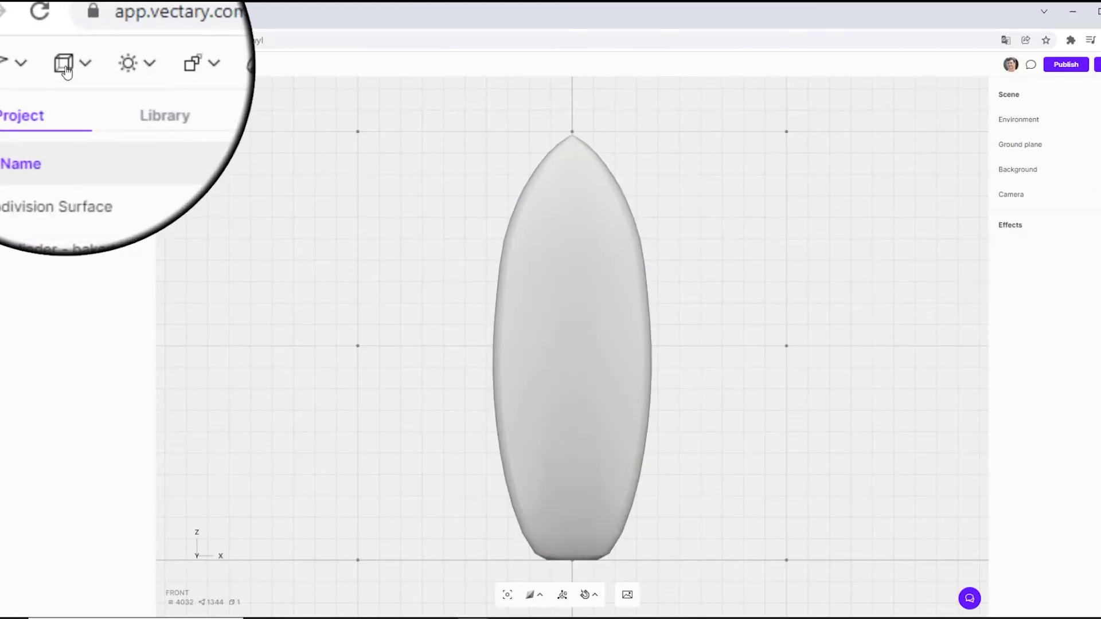
Add a cylinder primitive at the rocket's base and rotate it 90° about the X axis
left_click(66, 66)
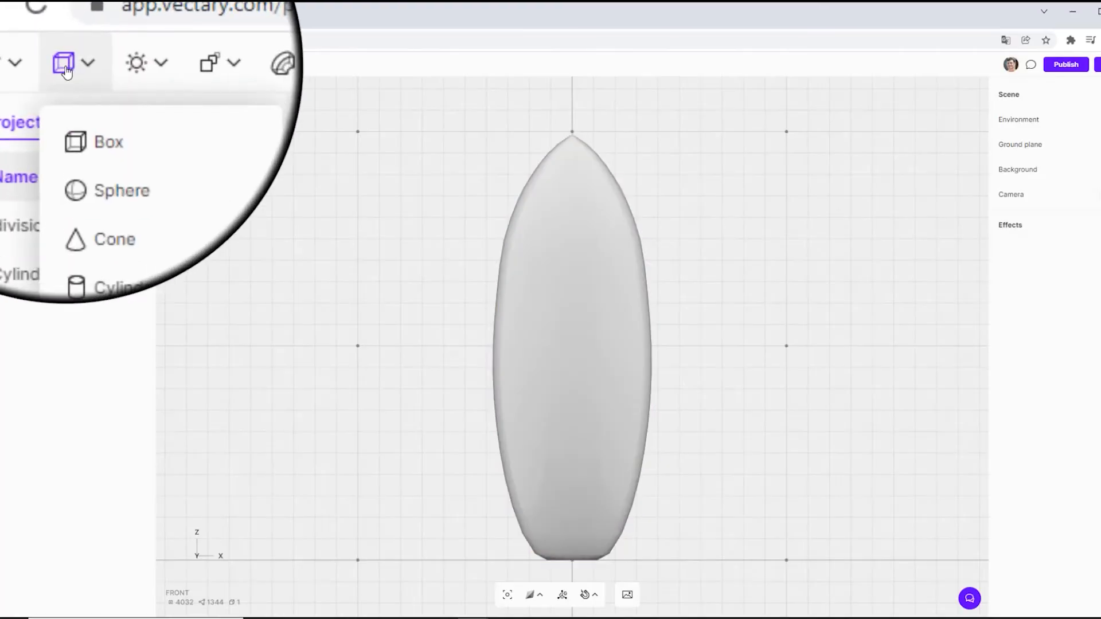
left_click(90, 156)
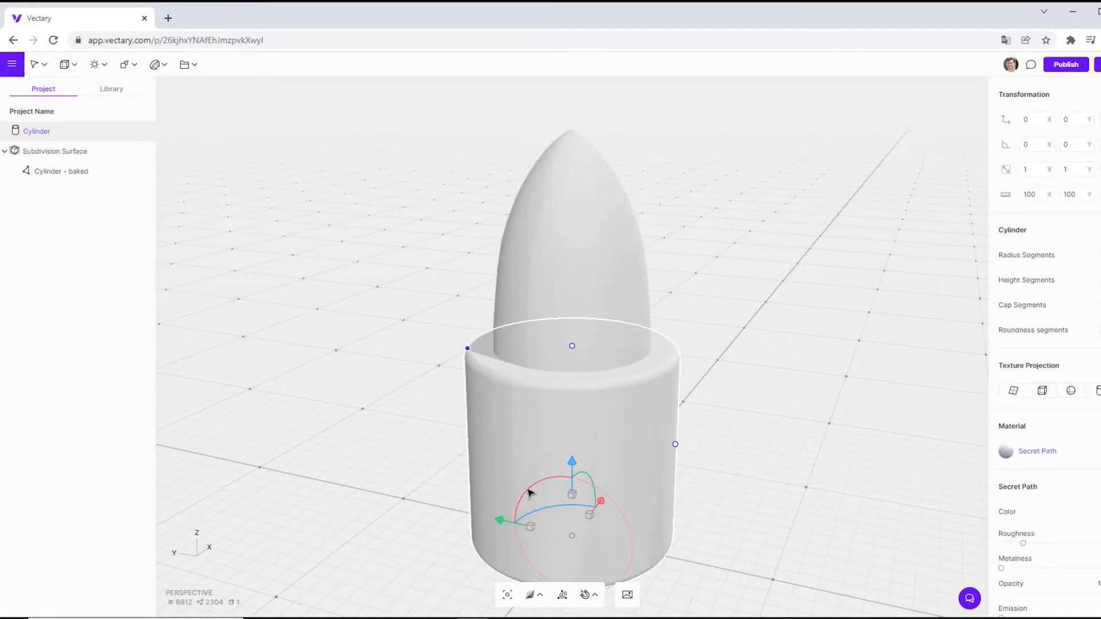
left_click_drag(528, 492, 630, 489)
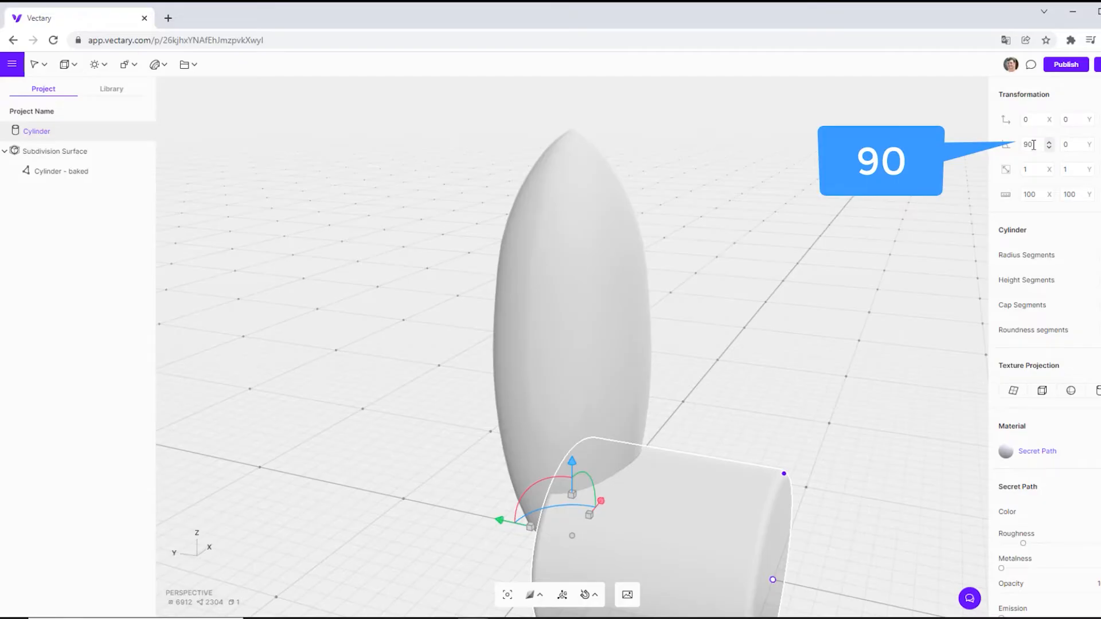
Shorten the rotated cylinder along its length until it is a thin disc at the rocket's base
left_click_drag(772, 578, 637, 532)
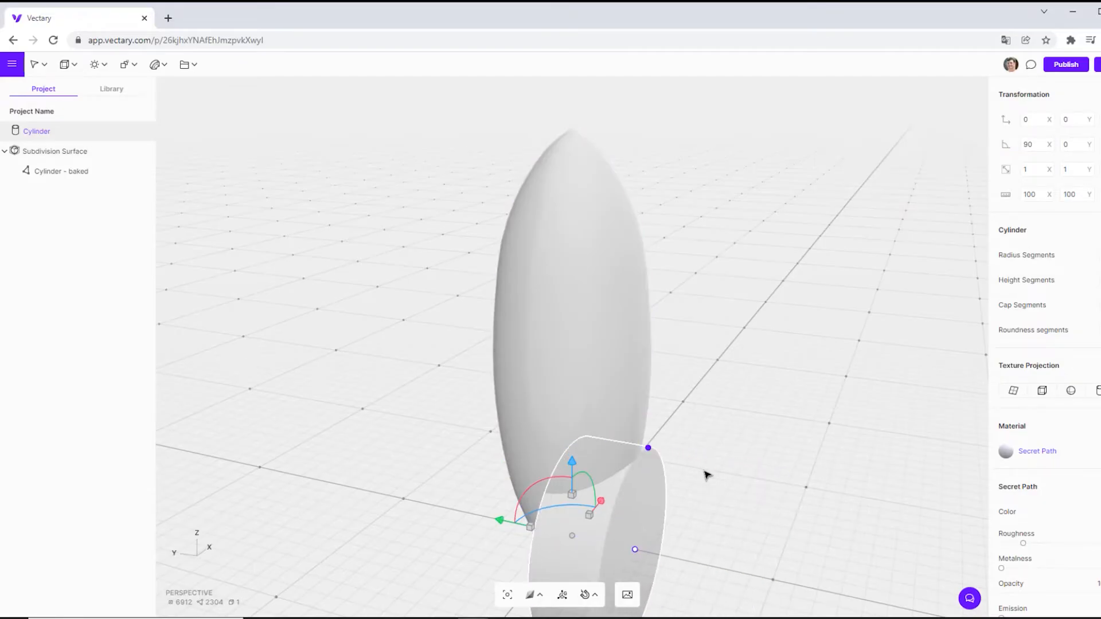
left_click_drag(636, 550, 583, 538)
right_click_drag(713, 438, 669, 403)
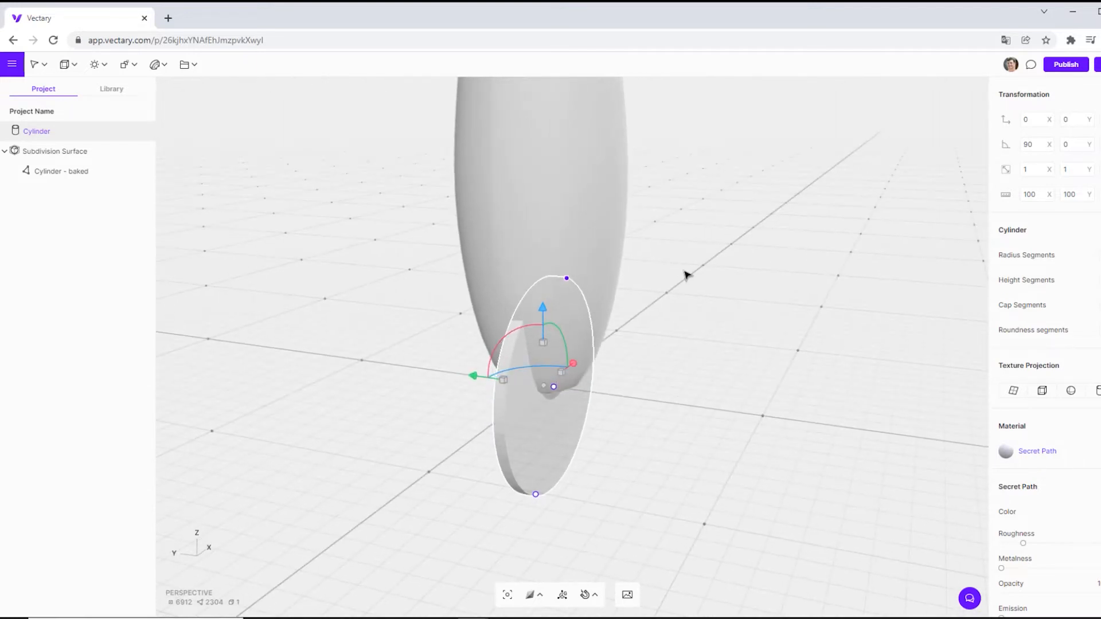
right_click_drag(687, 275, 709, 307)
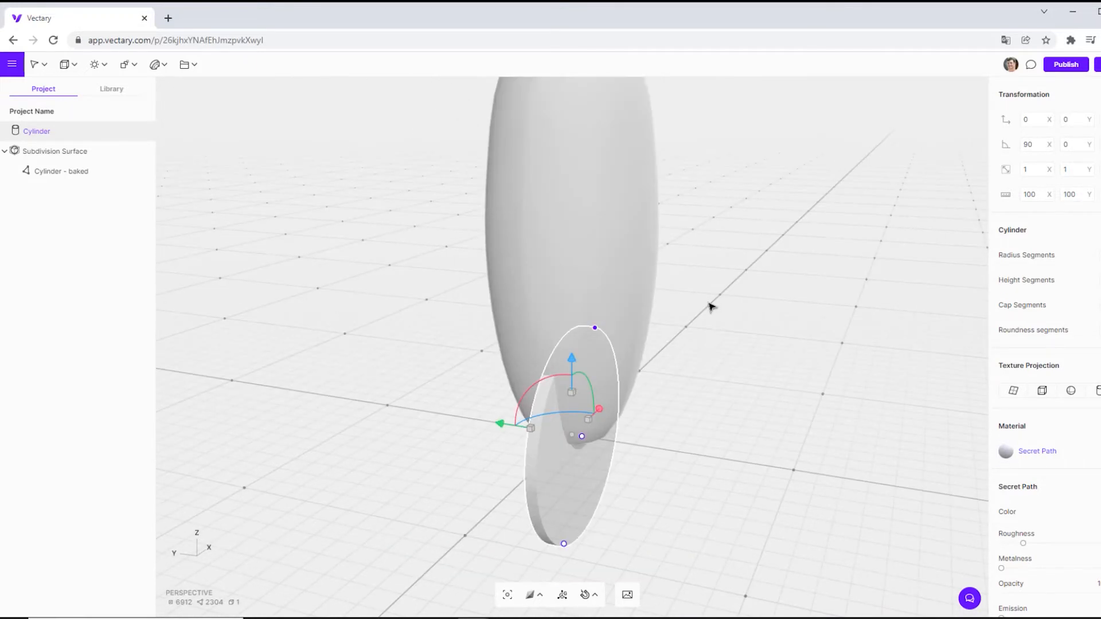
Centre the thin disc on the rocket body at about Y 2.62 and enlarge it uniformly to about 133.87 across
key("shift")
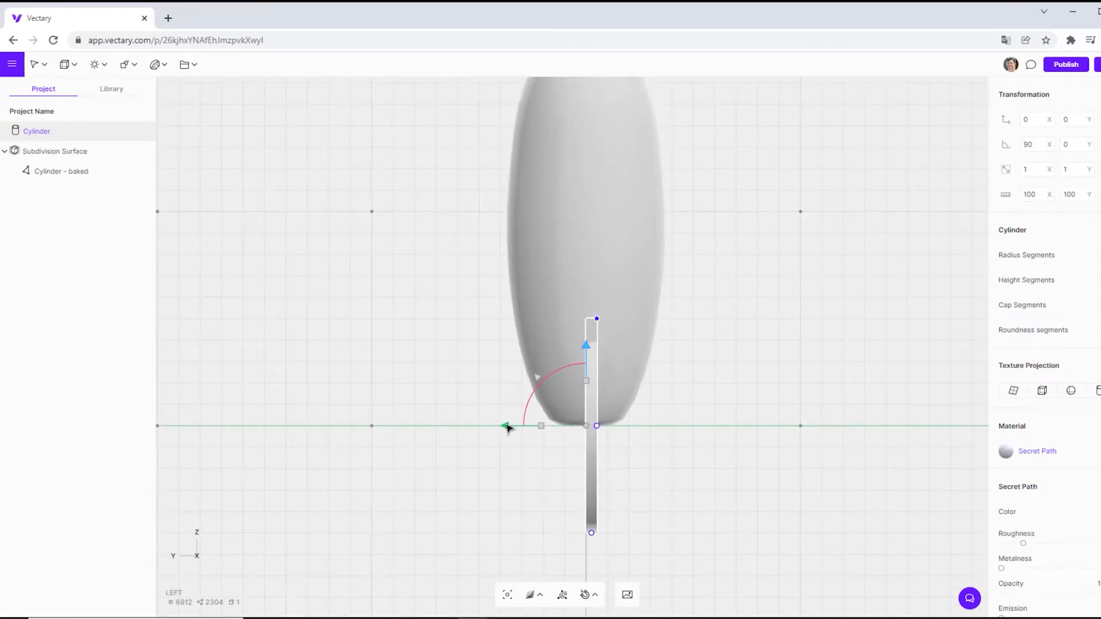
left_click_drag(504, 427, 500, 428)
scroll(680, 482, "down", 4)
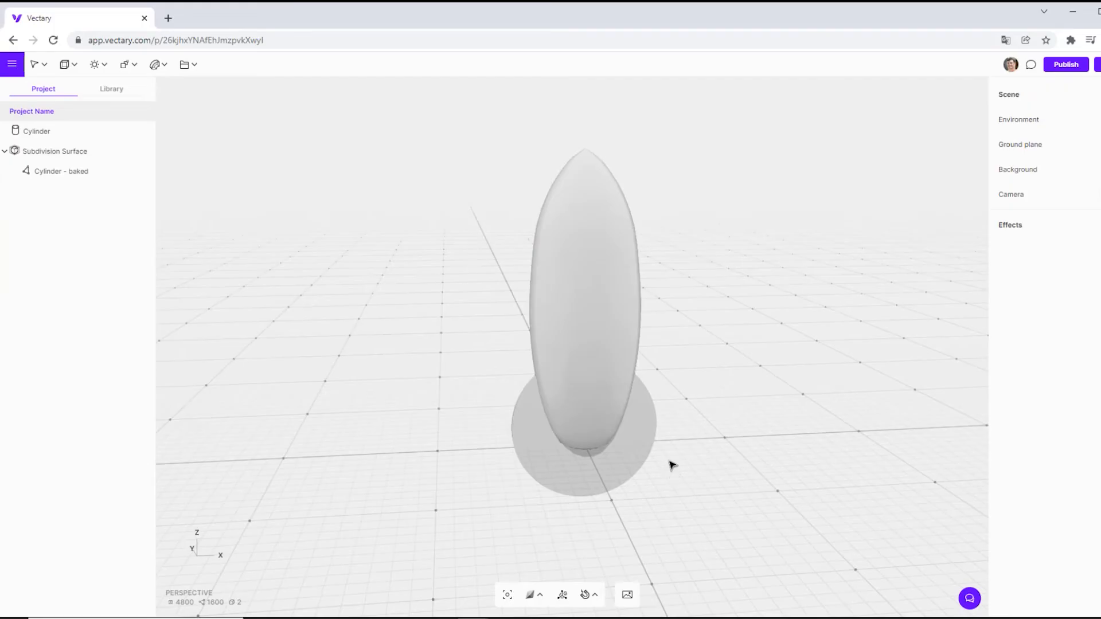
left_click(651, 432)
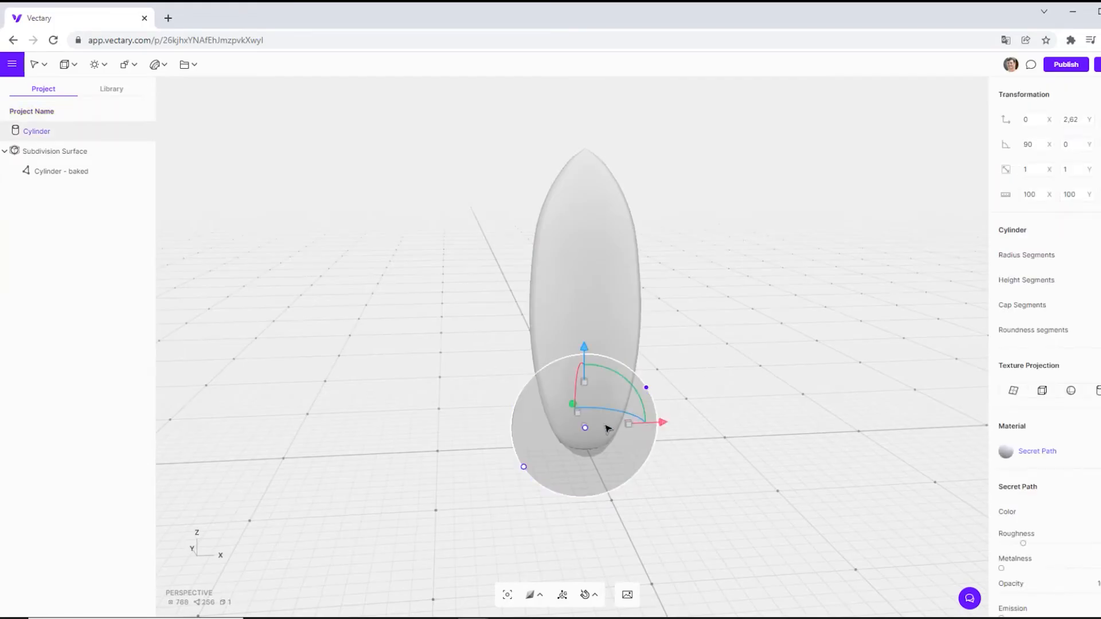
left_click_drag(631, 429, 659, 423)
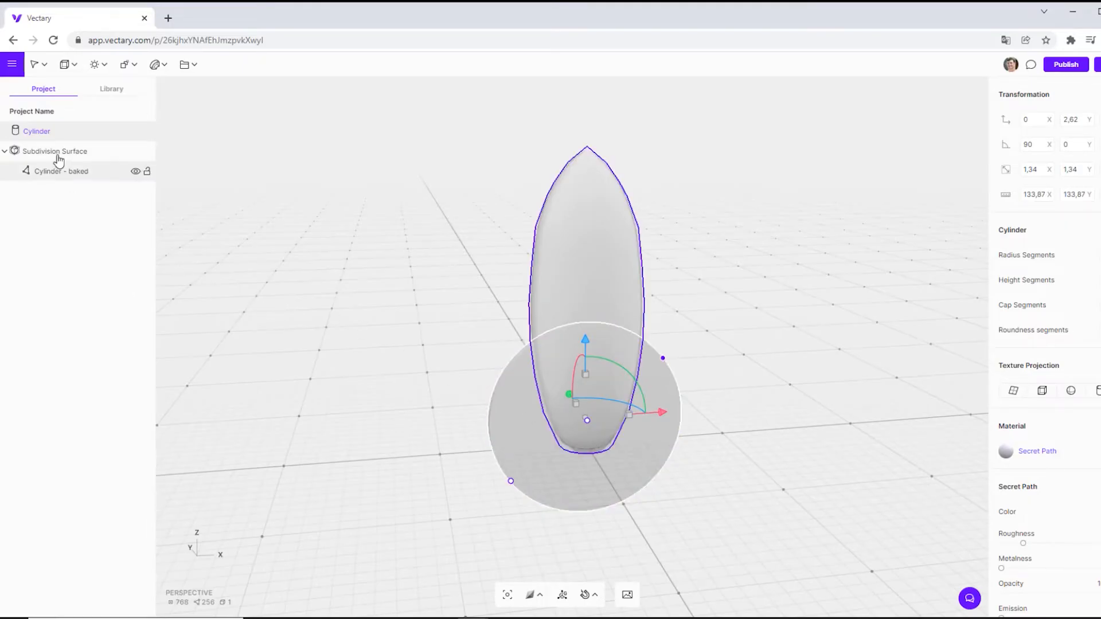
Duplicate the disc and lower the copy along Z so it overlaps the lower part of the original
key("ctrl+d")
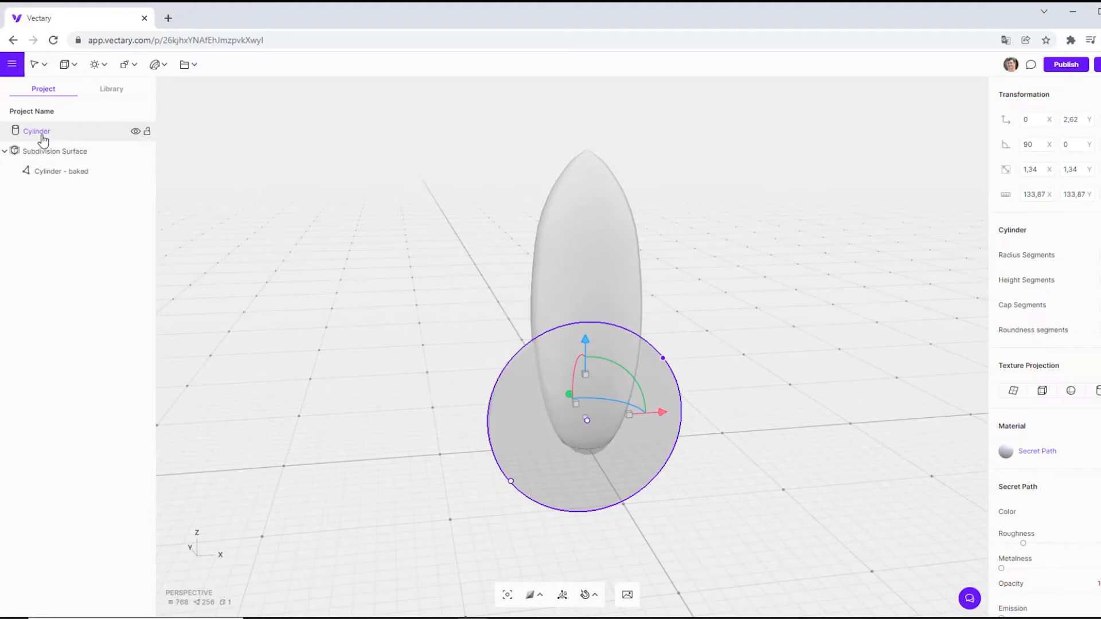
key("ctrl+d")
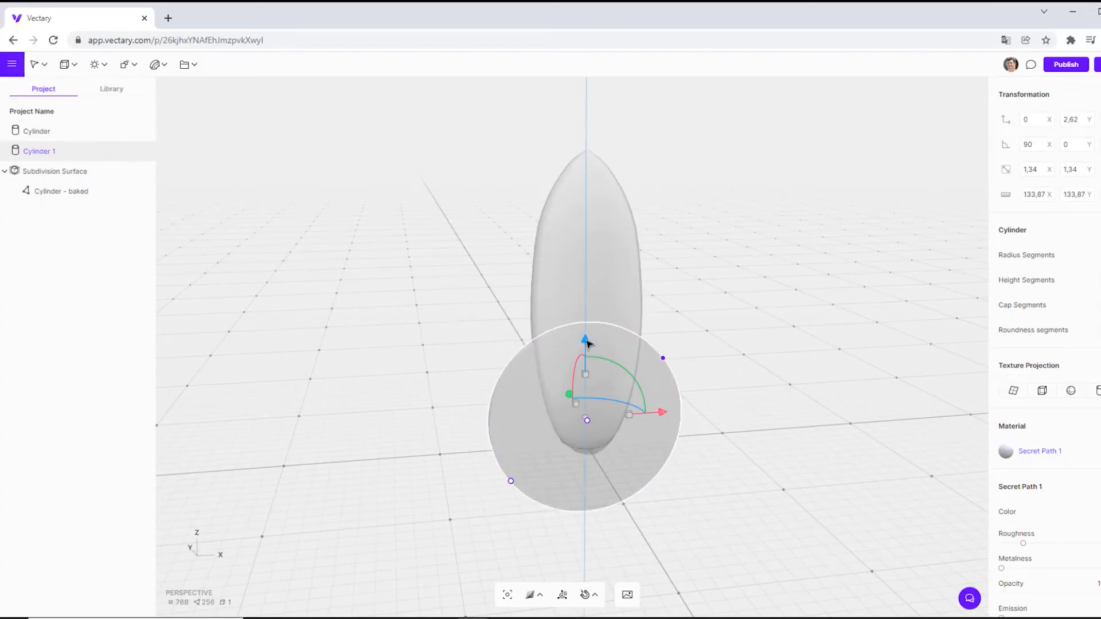
left_click_drag(588, 343, 585, 390)
key("1")
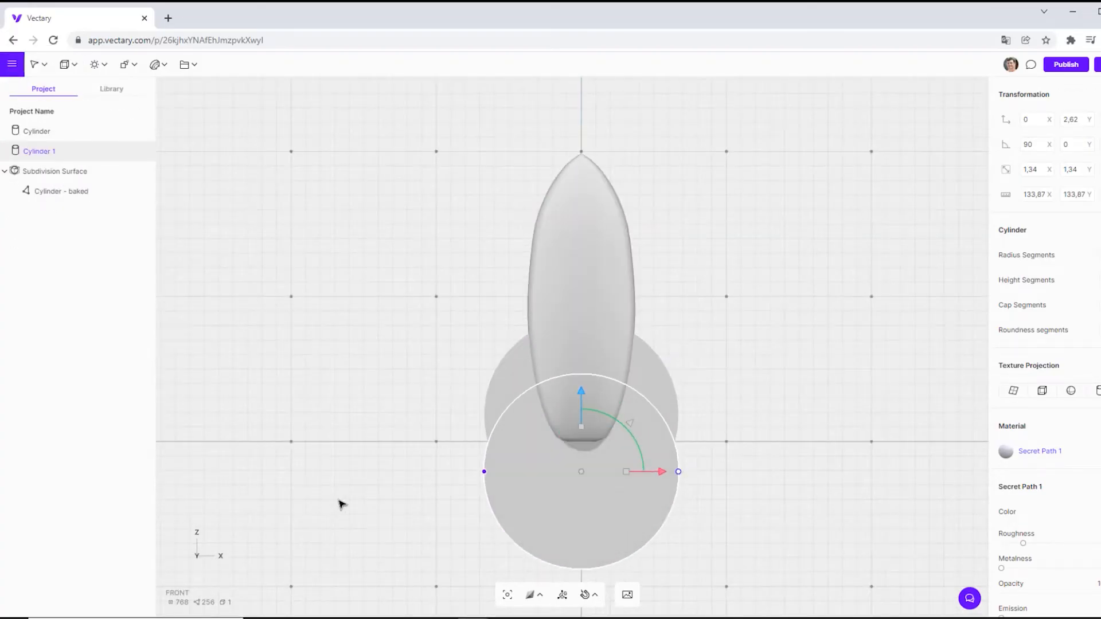
left_click_drag(341, 503, 593, 519)
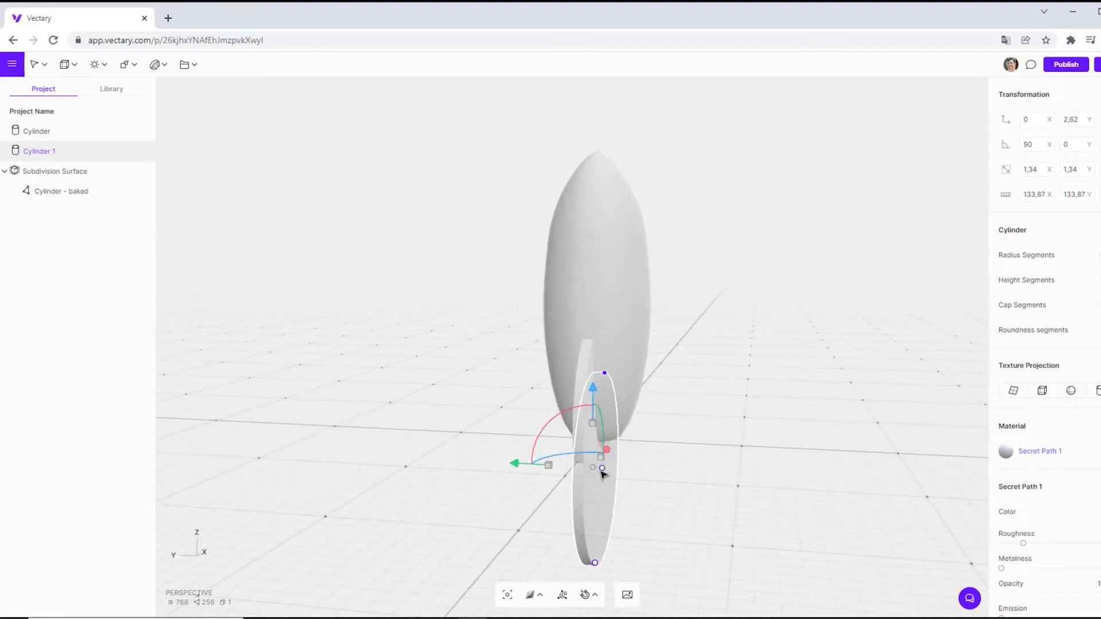
Thicken the lowered copy and shift it along Y to about 18.11 so it extends past both faces of the original disc
left_click_drag(602, 469, 637, 470)
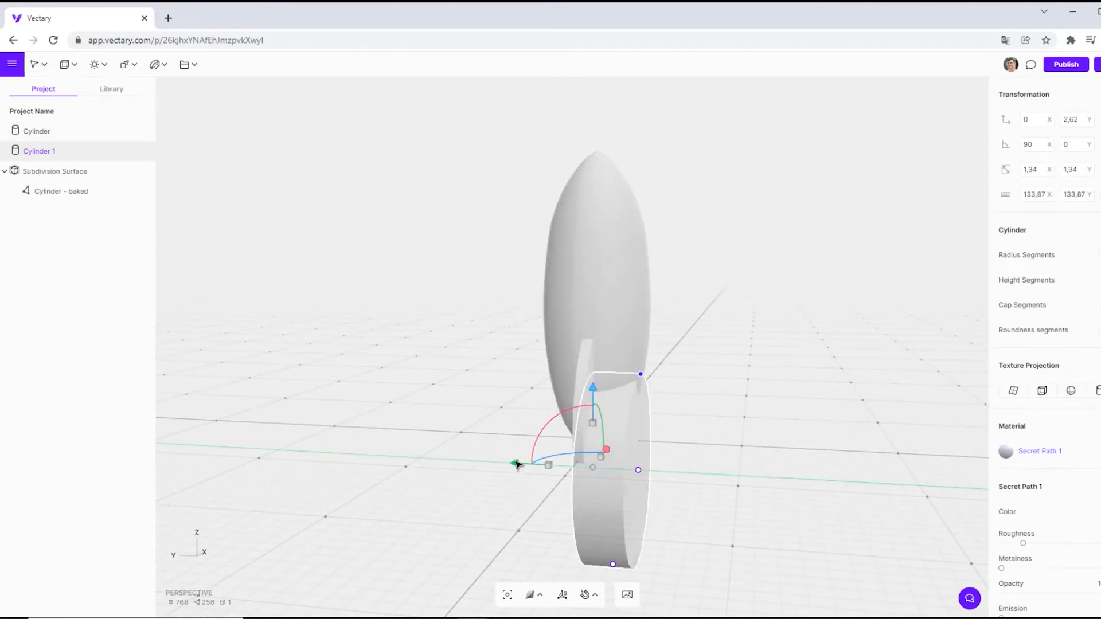
left_click_drag(513, 463, 491, 462)
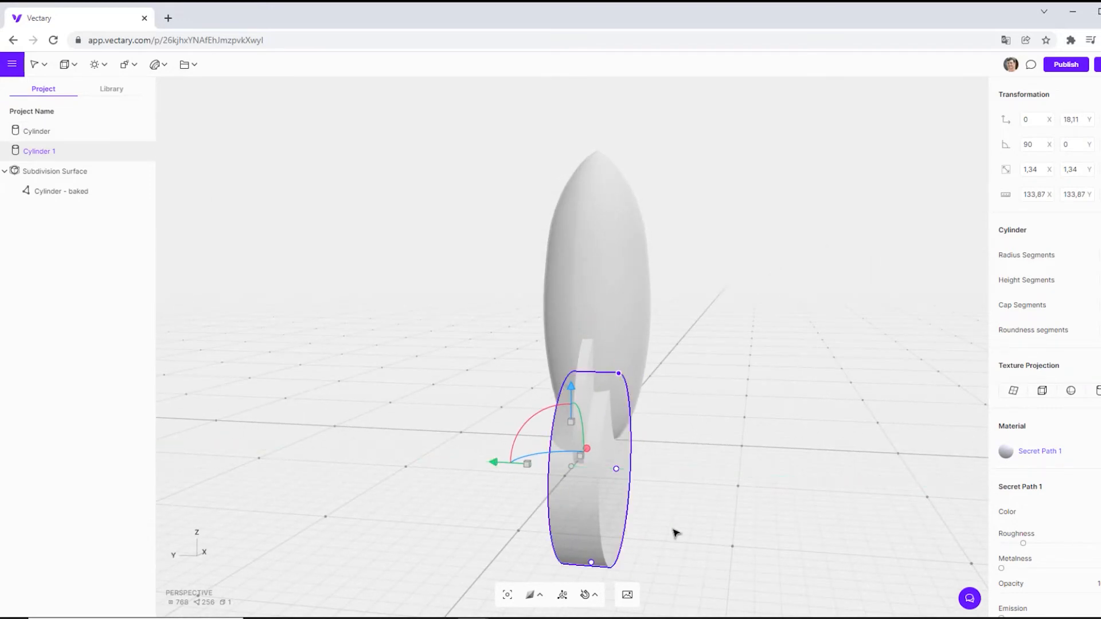
left_click(724, 529)
left_click_drag(724, 528, 701, 560)
scroll(690, 533, "up", 5)
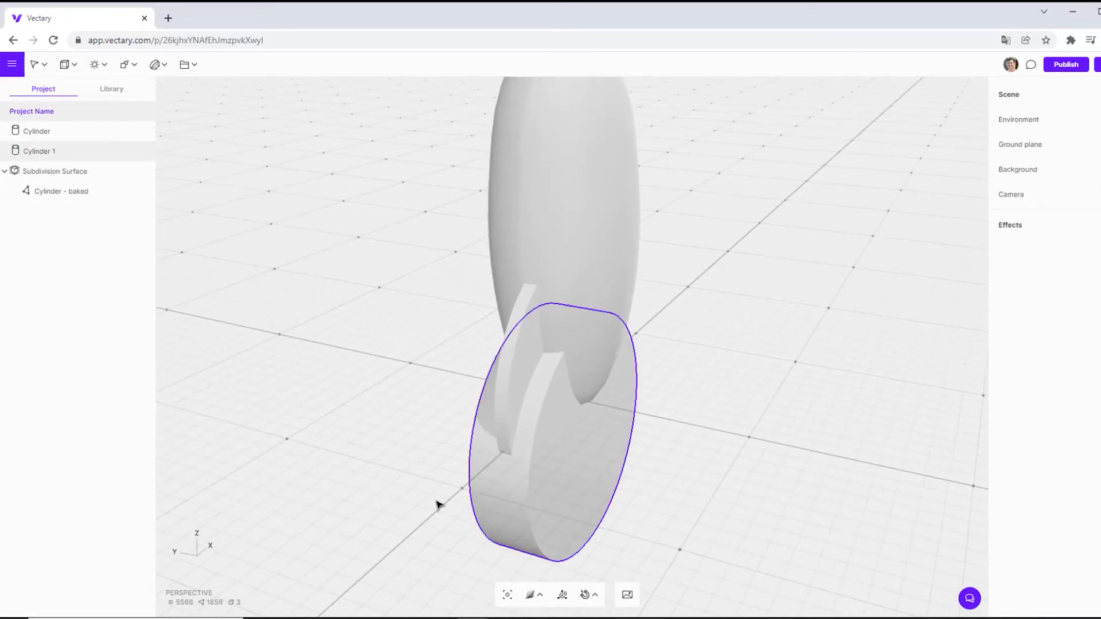
left_click_drag(774, 544, 781, 516)
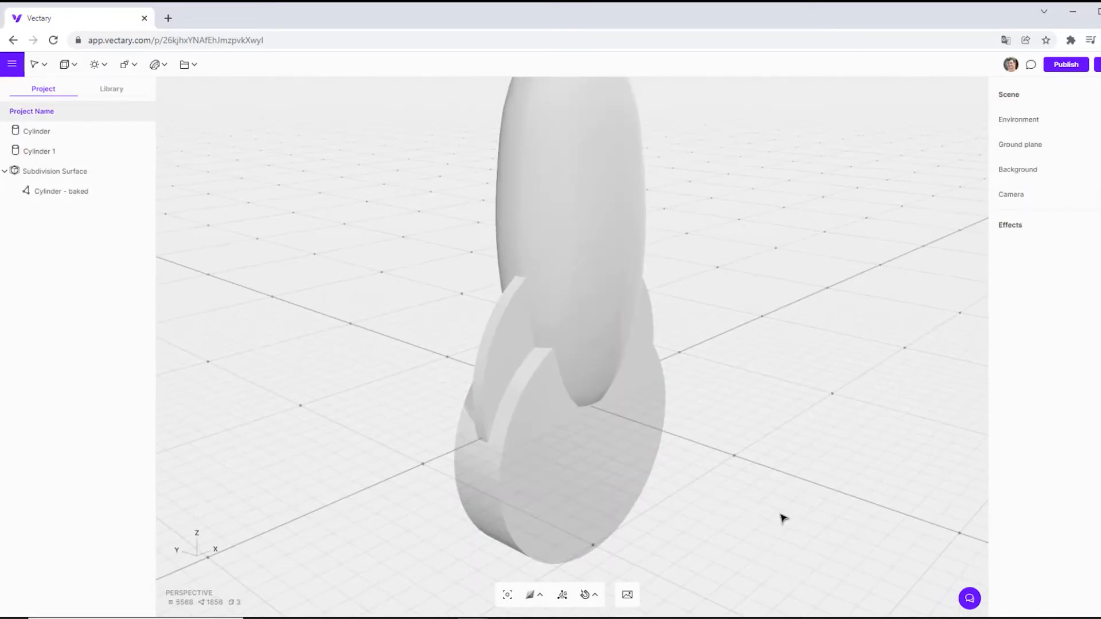
Boolean-subtract the thick lower cylinder from the thin disc to form a crescent fin shape
left_click(494, 344)
key("shift")
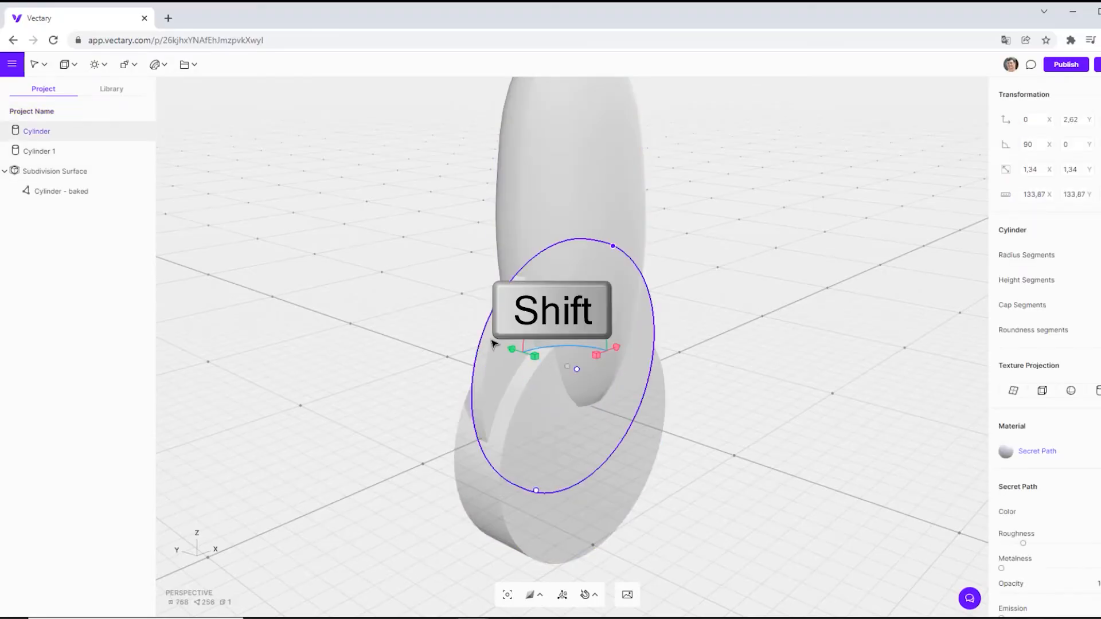
left_click(640, 480, "shift")
left_click(125, 65)
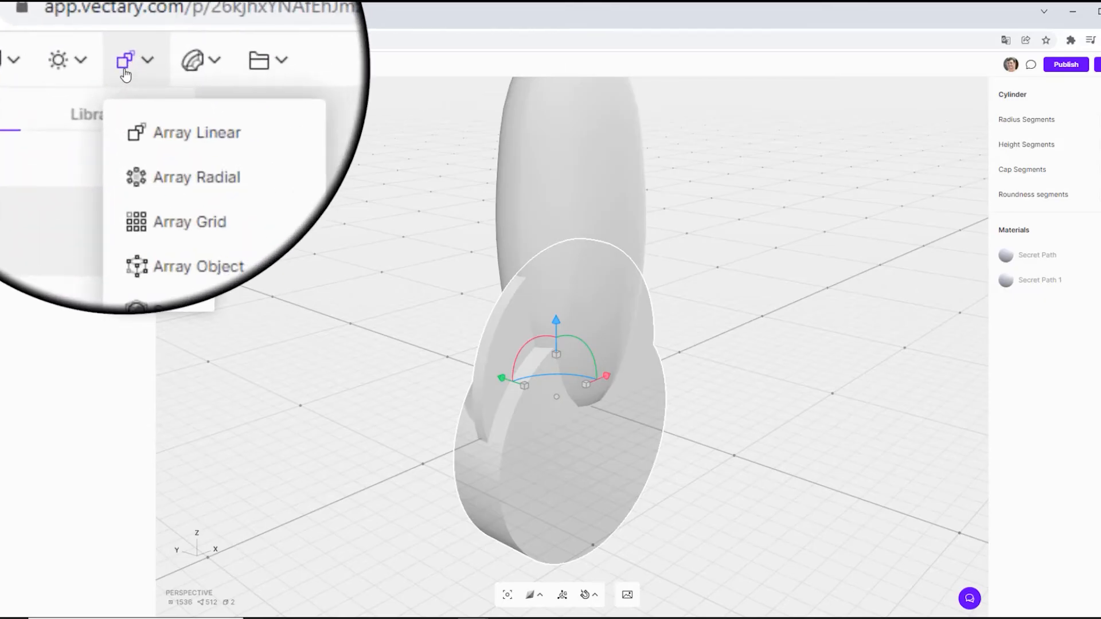
left_click(146, 281)
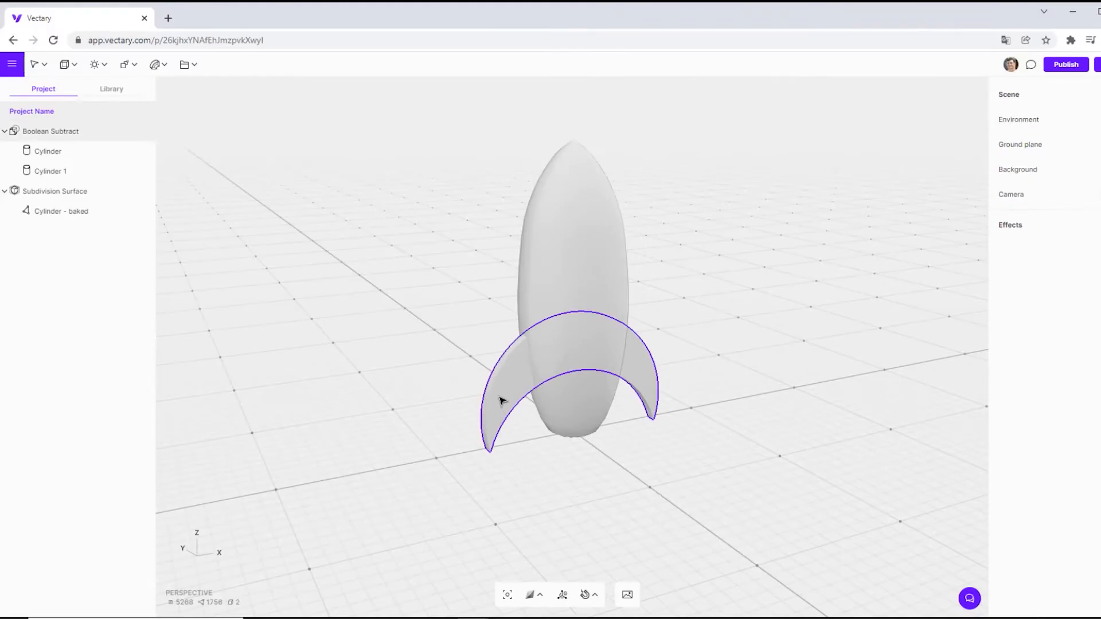
Apply an Array Radial to the crescent fin shape around the rocket with a count of 4
left_click(501, 400)
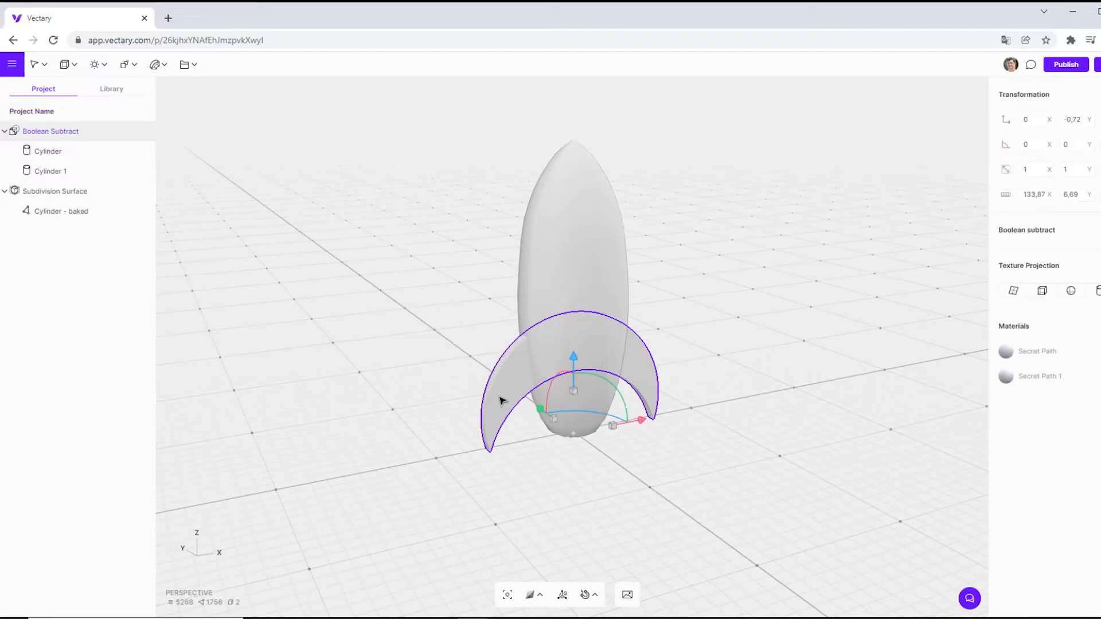
left_click(128, 68)
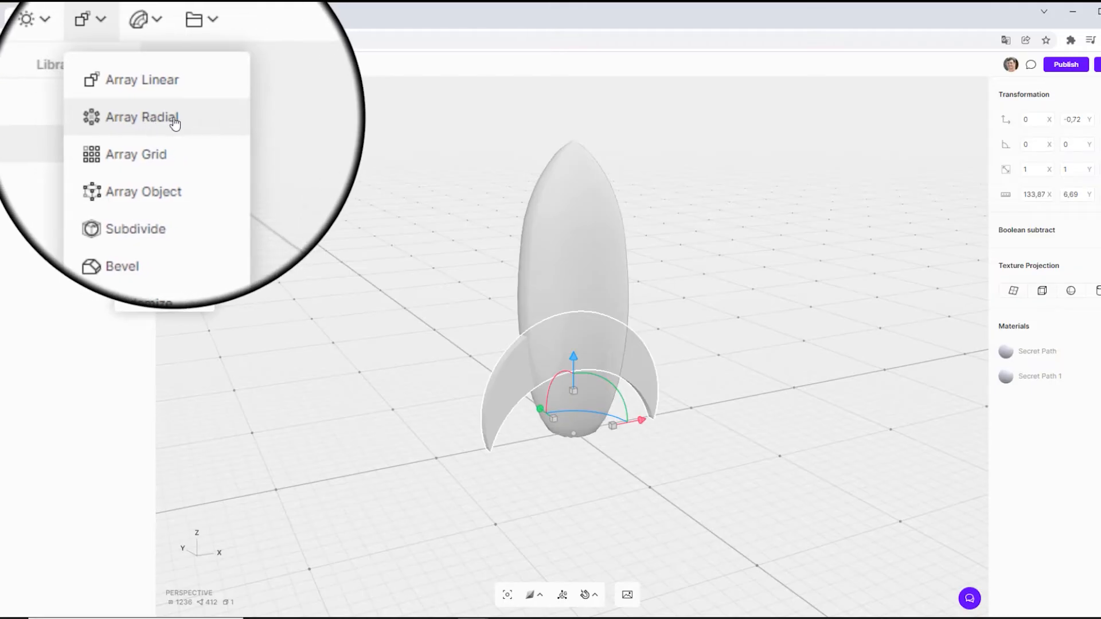
left_click(138, 115)
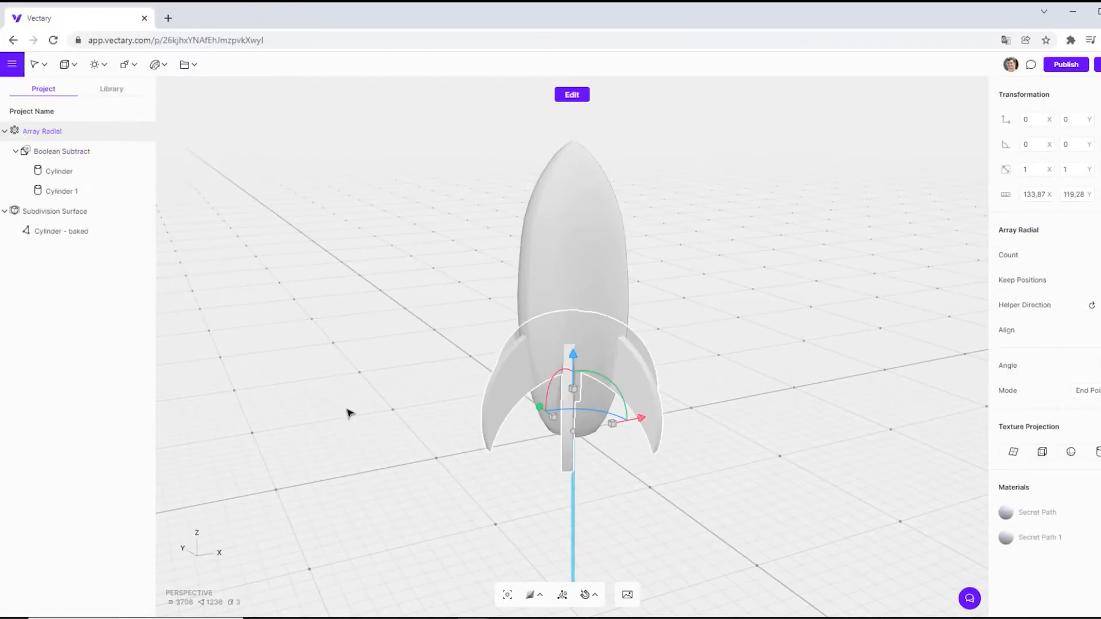
left_click_drag(348, 413, 453, 458)
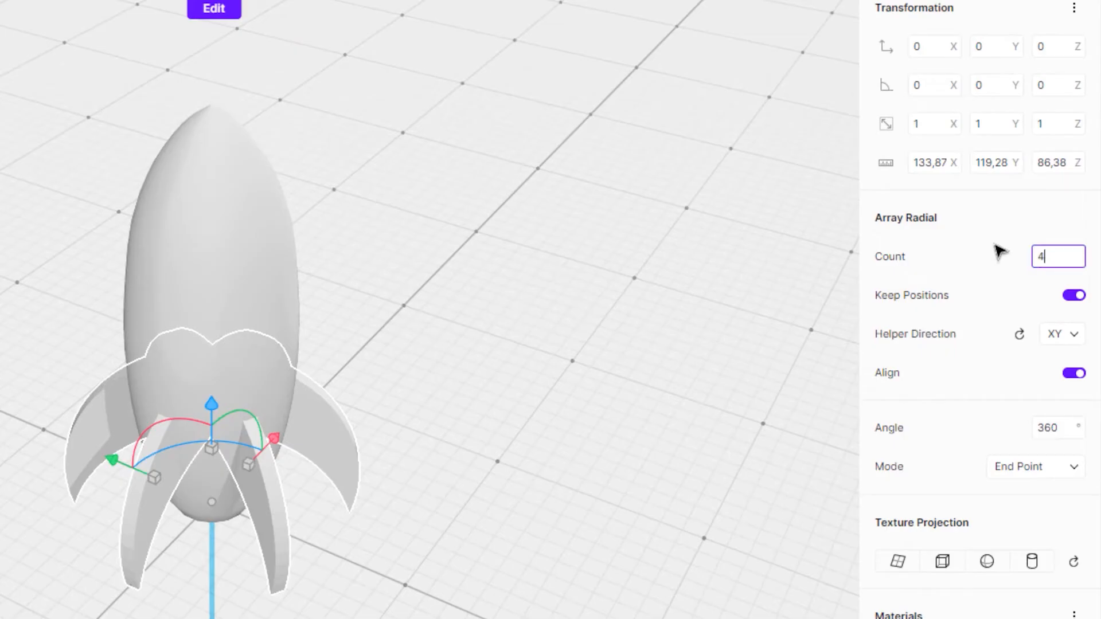
key("Return")
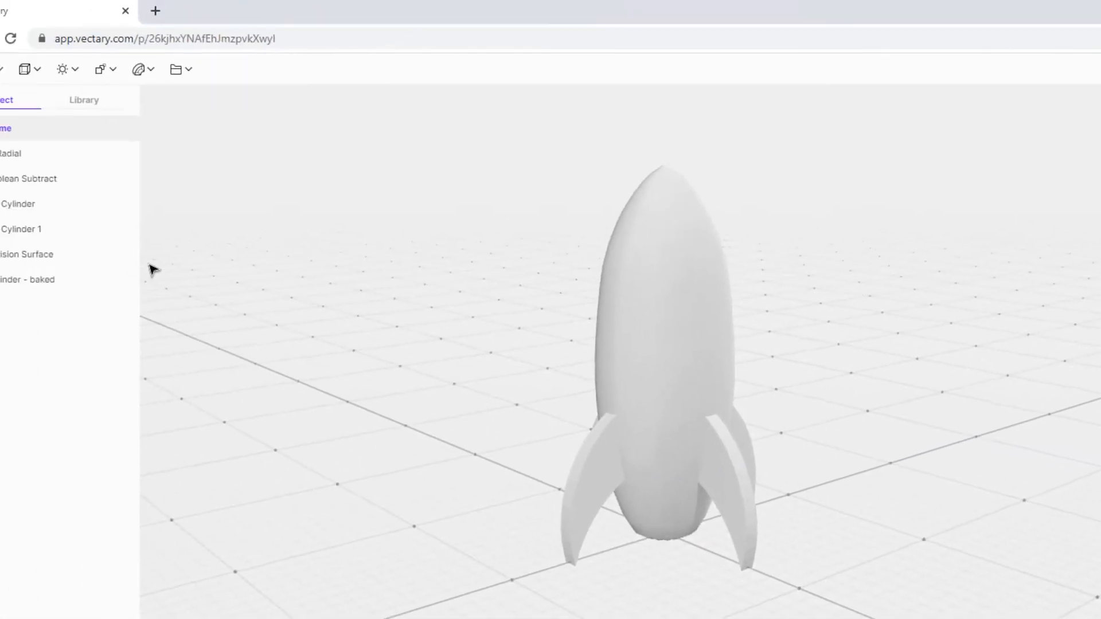
Merge the Array Radial fins into a single mesh object and deselect it
left_click(63, 166)
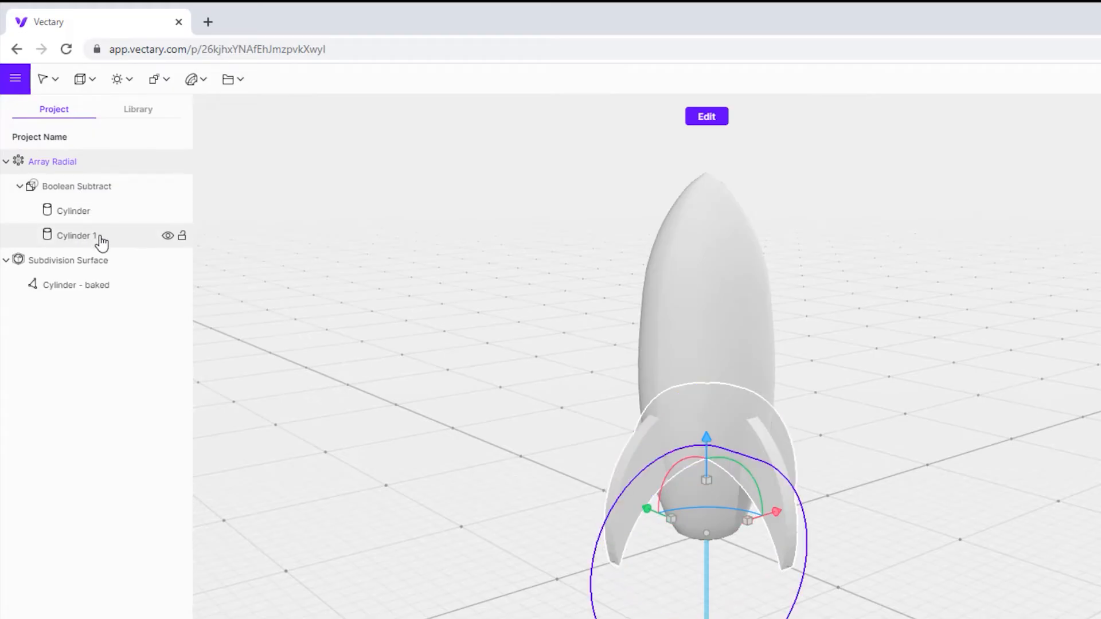
left_click(5, 162, "shift")
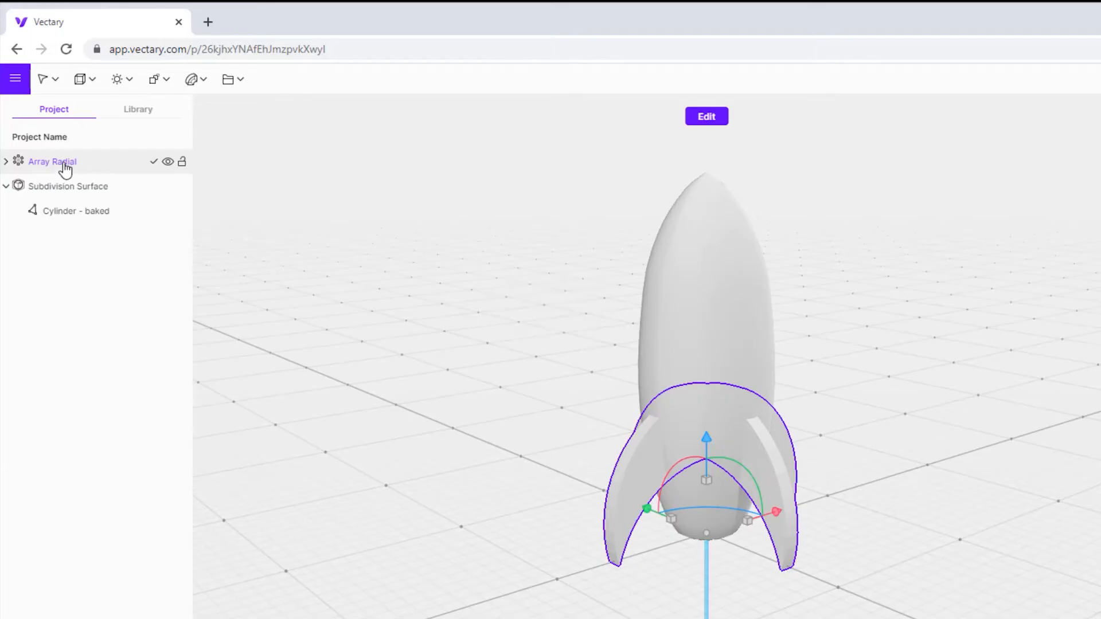
right_click(69, 167)
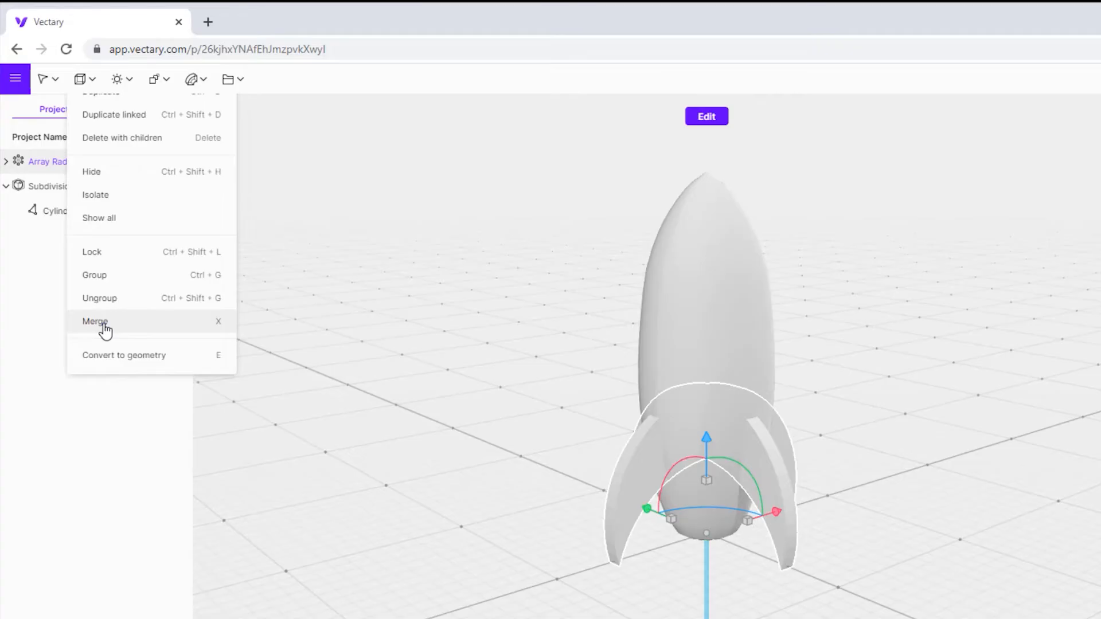
left_click(95, 321)
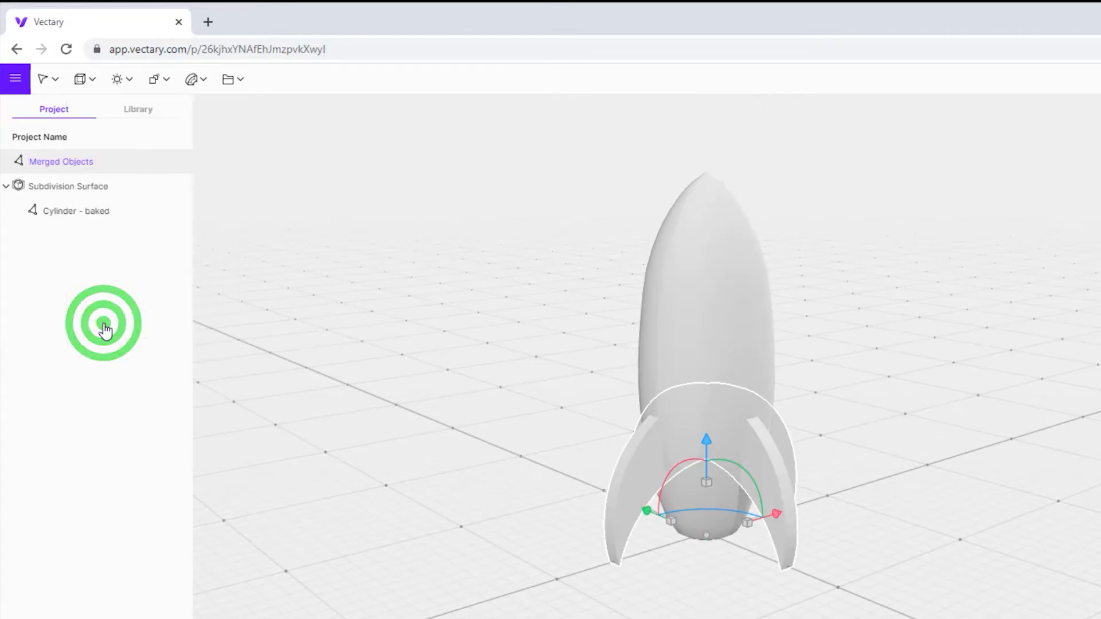
left_click(362, 260)
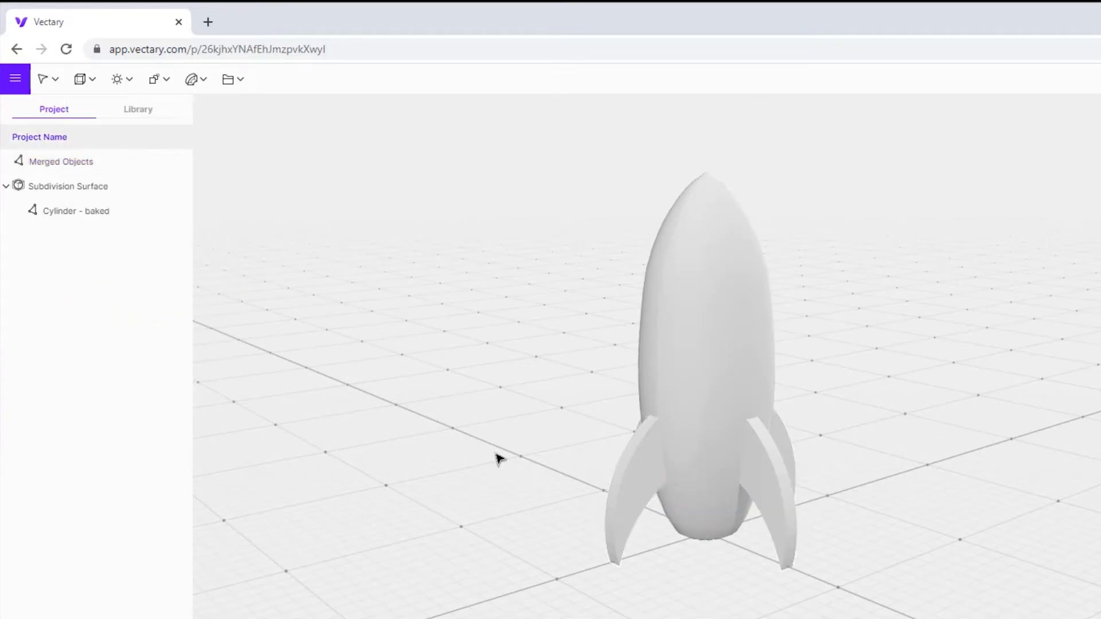
left_click(629, 488)
left_click(428, 509)
Convert the rocket body's Subdivision Surface to geometry
left_click_drag(428, 508, 879, 526)
right_click_drag(412, 511, 356, 476)
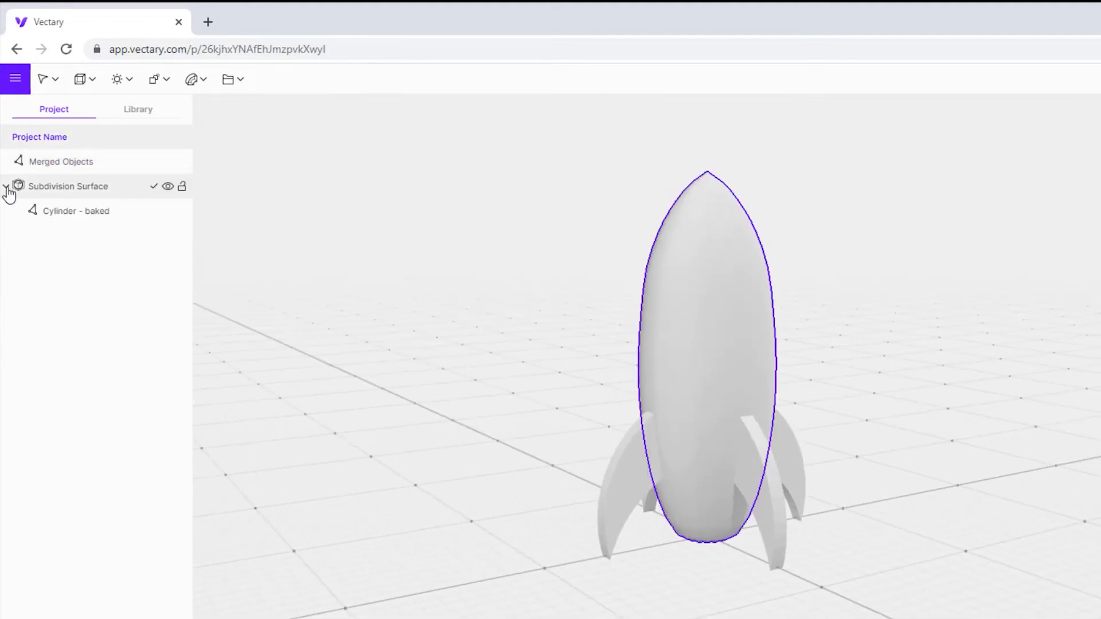
right_click(62, 189)
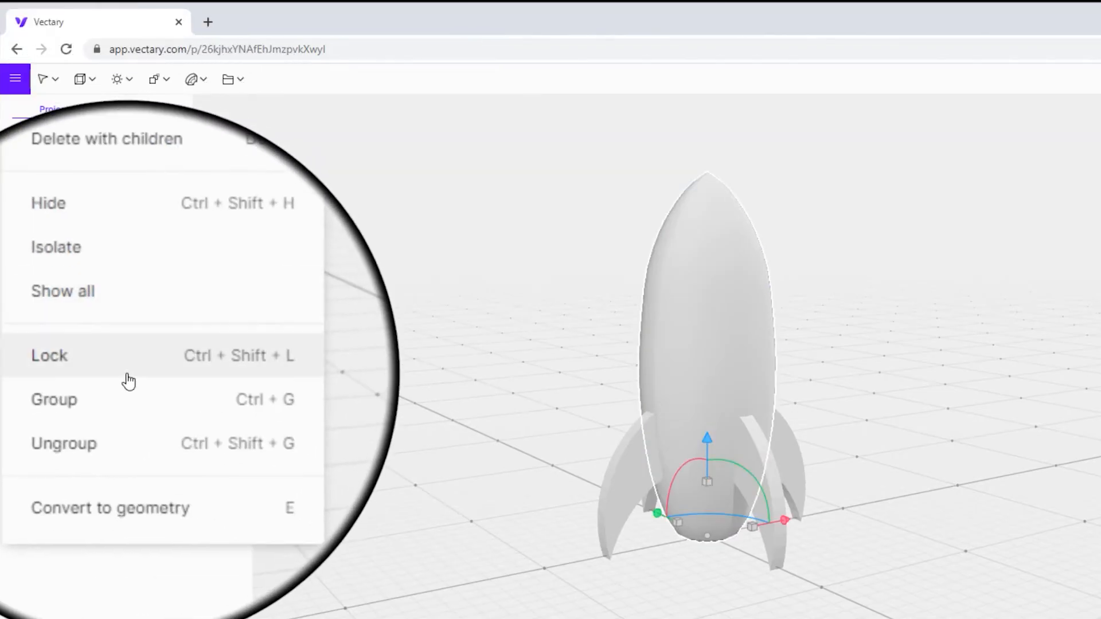
left_click(108, 447)
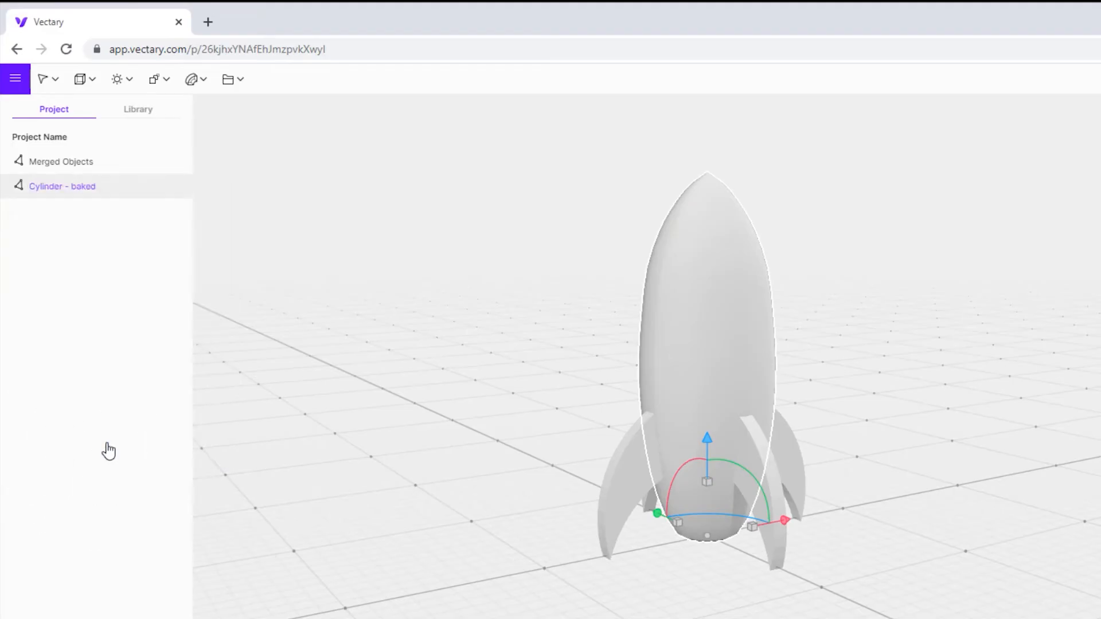
Rename the merged fins object as Aletas
left_click(62, 166)
double_click(58, 162)
type("Aletas")
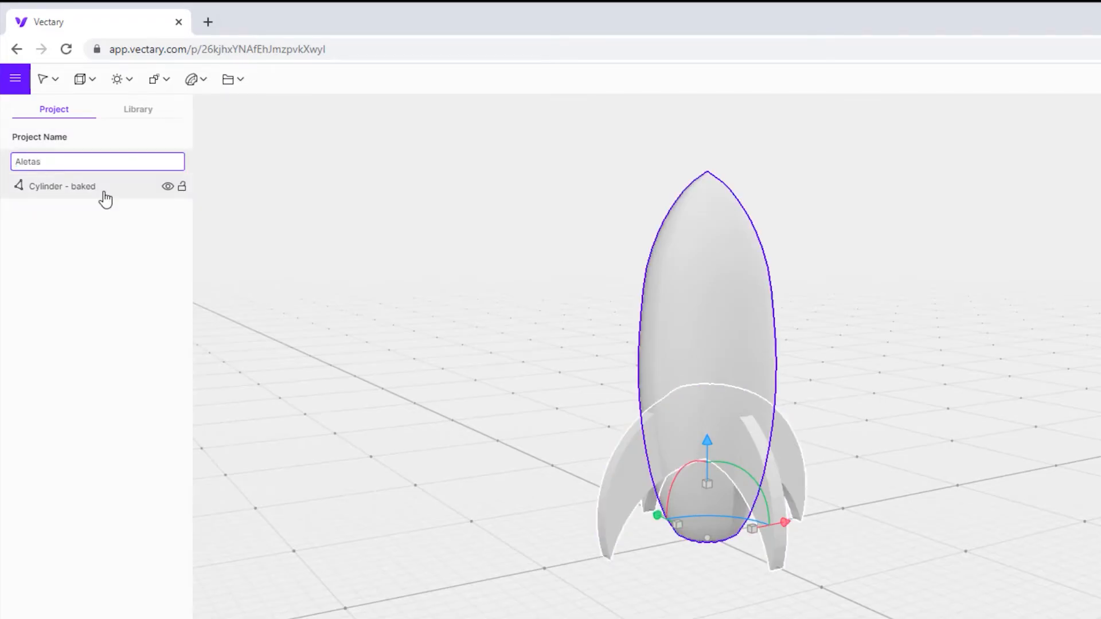
key("Return")
Rename the rocket body, Cylinder - baked, as Corpo and deselect it
left_click(31, 191)
double_click(51, 183)
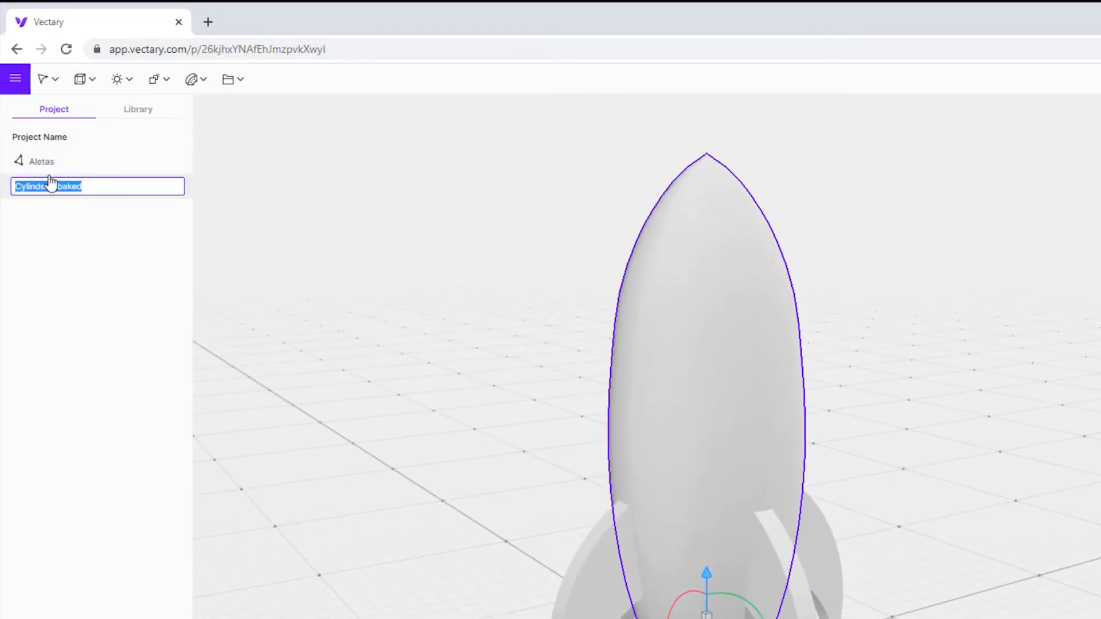
type("Corpo")
key("Return")
left_click(487, 361)
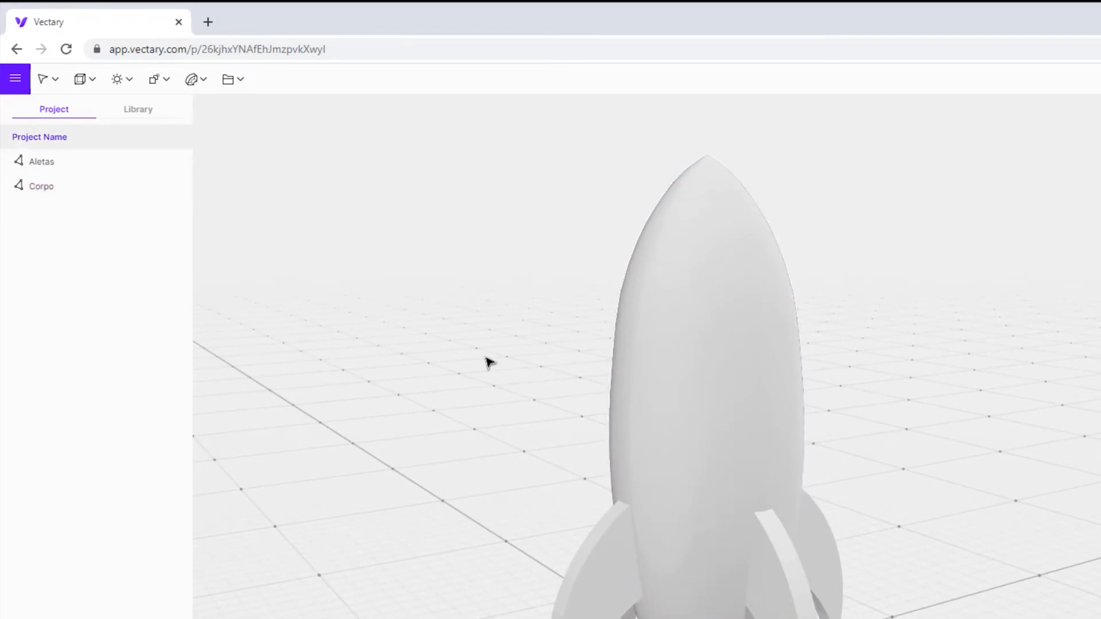
Add a sphere primitive at the rocket's base and scale it down uniformly to about 4.19 across
left_click_drag(486, 362, 951, 396)
left_click(95, 77)
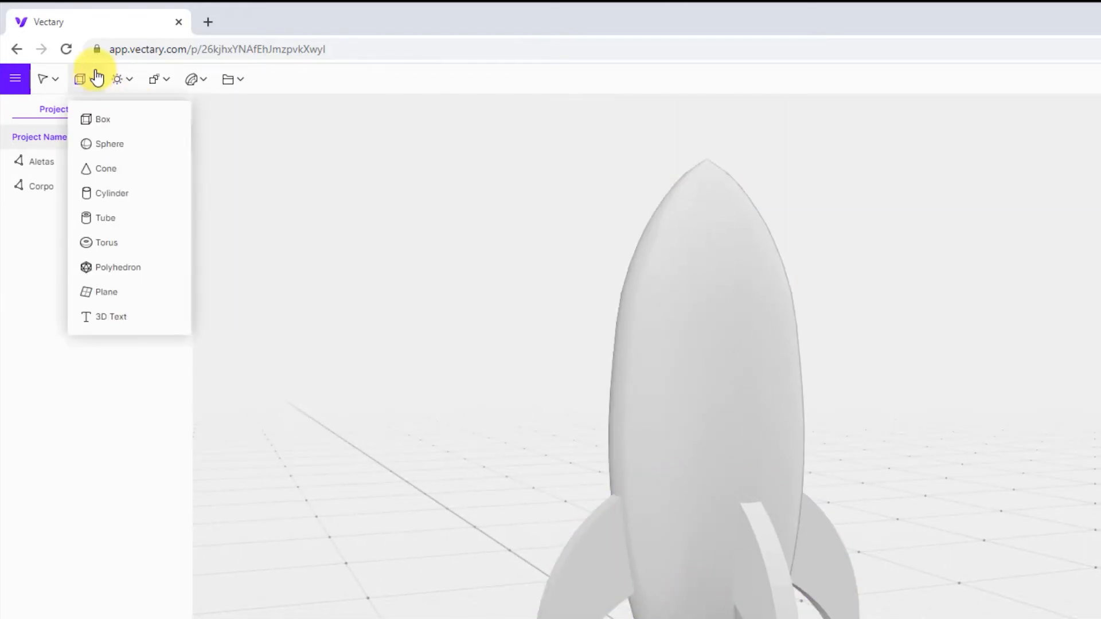
left_click(112, 145)
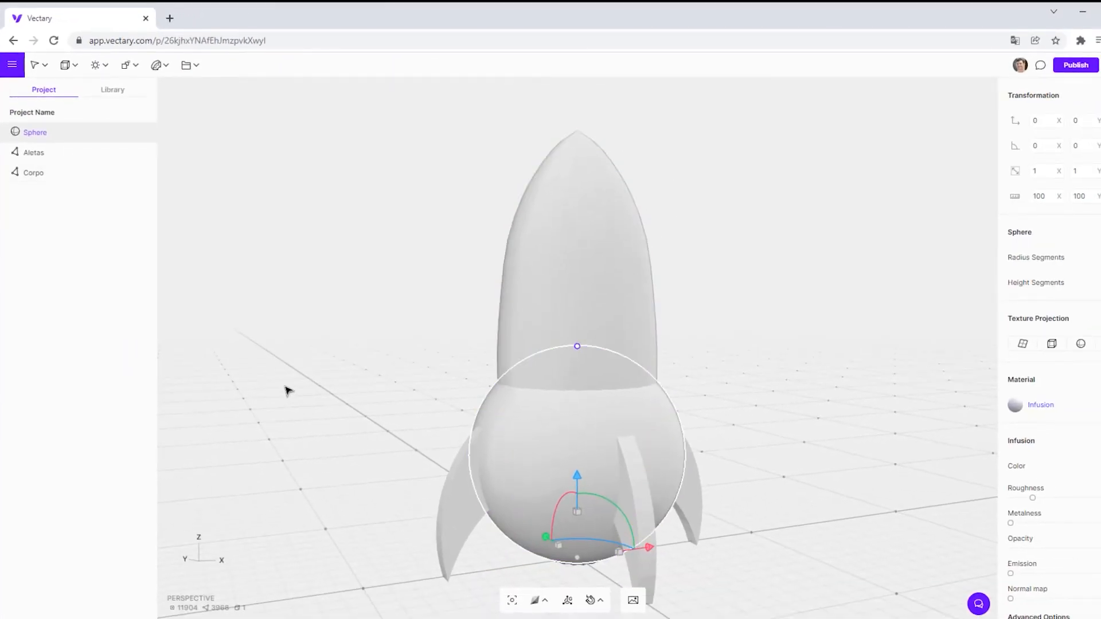
left_click_drag(288, 391, 441, 396)
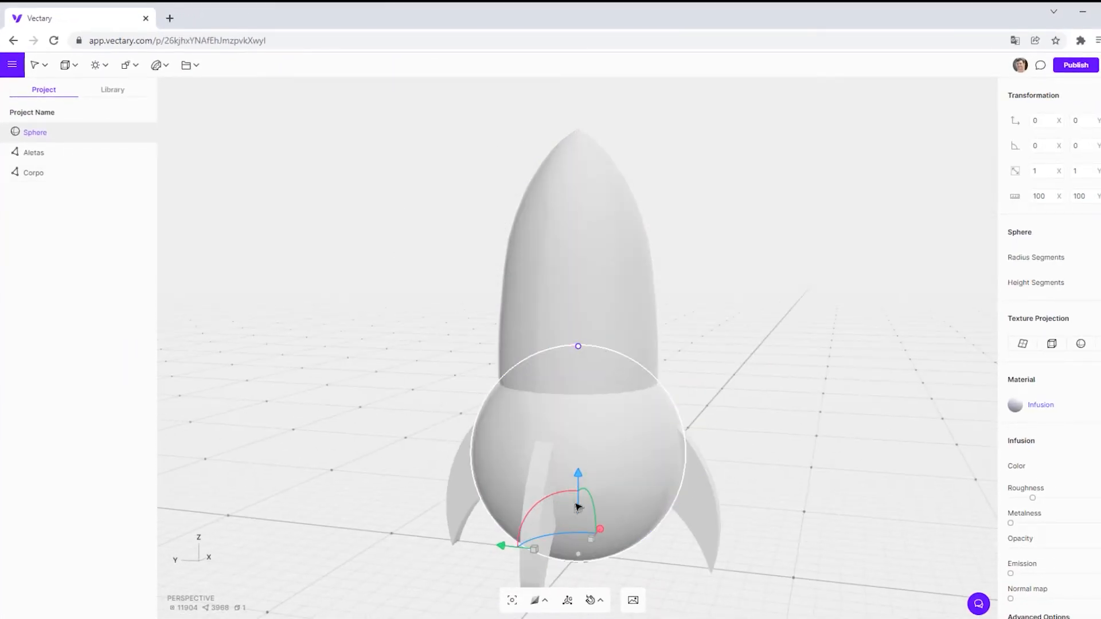
left_click_drag(590, 543, 562, 539)
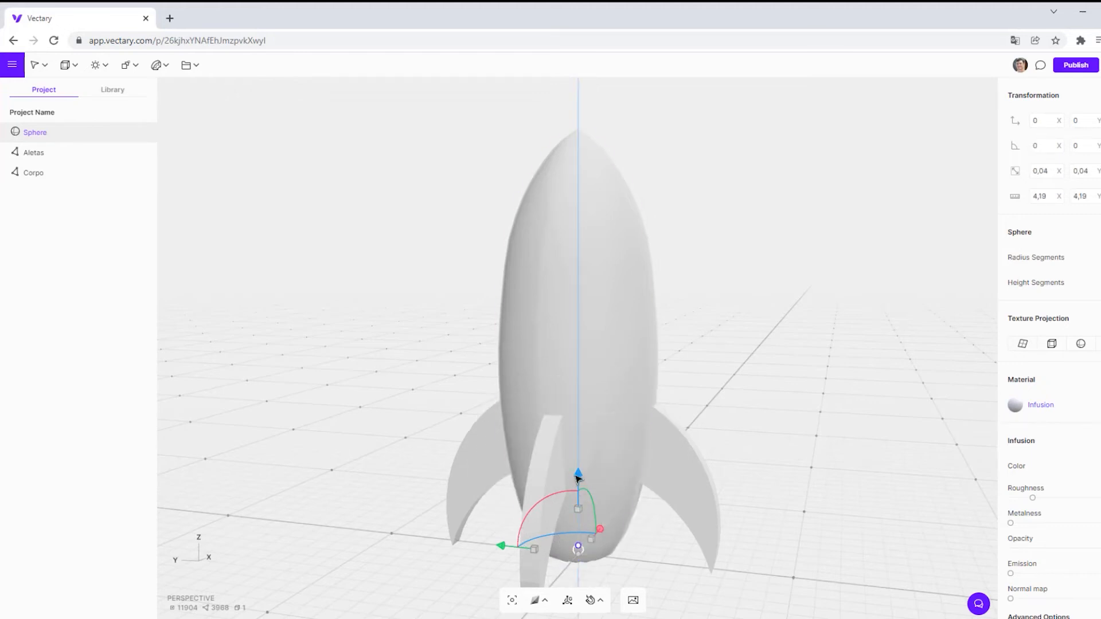
Raise the sphere along the rocket body and shift it to Y -36,36 so it sits on the body's surface above a fin
left_click_drag(582, 478, 592, 274)
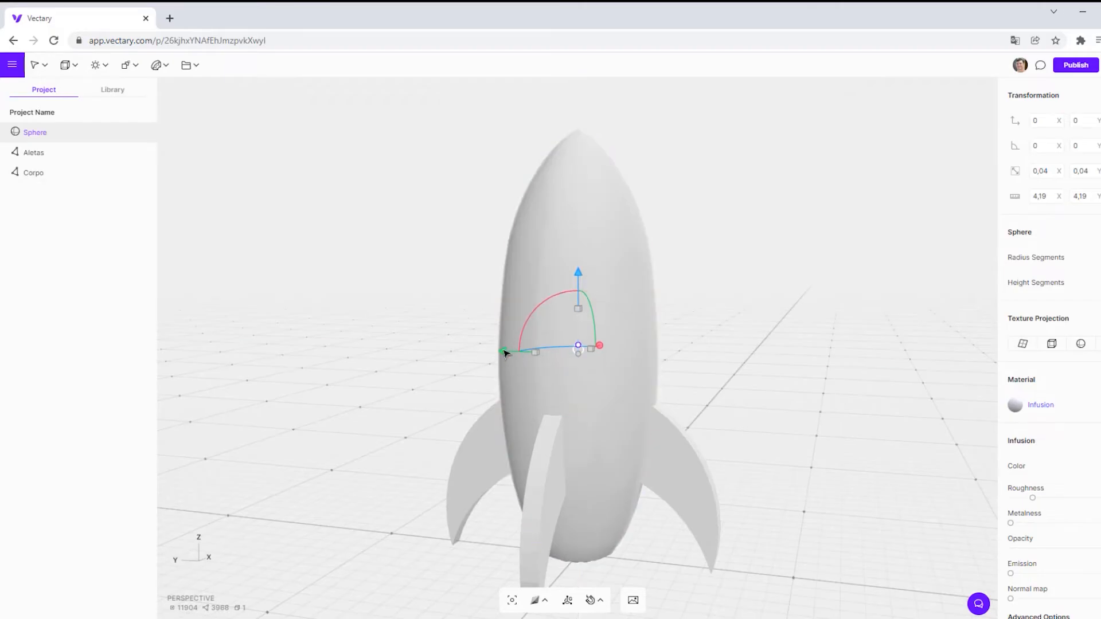
left_click_drag(505, 353, 580, 375)
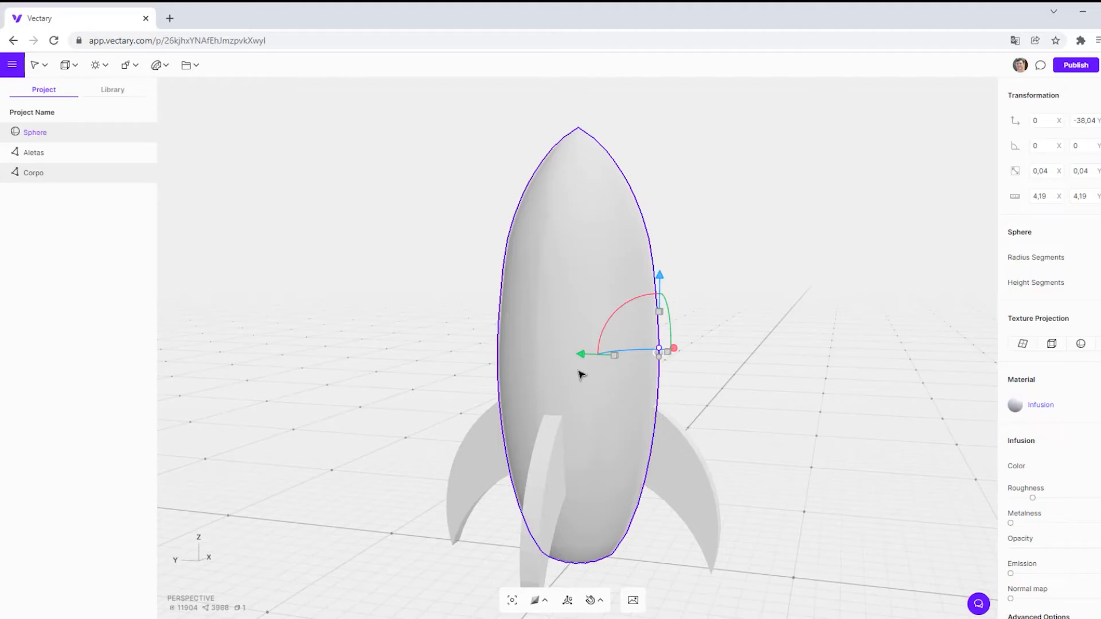
left_click(579, 375)
scroll(699, 364, "up", 6)
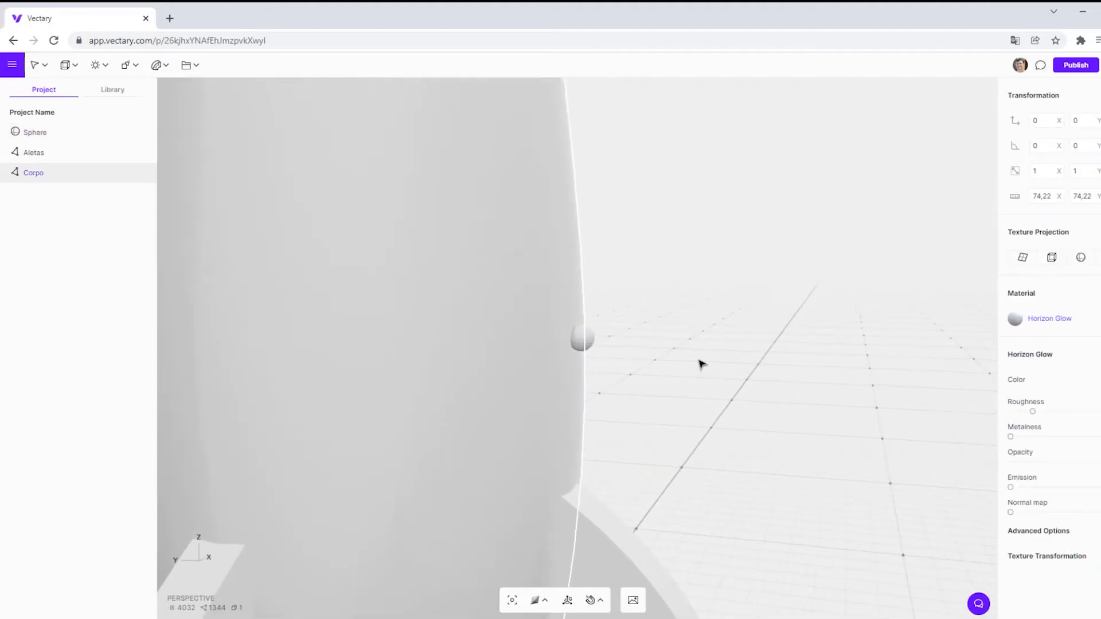
left_click_drag(699, 364, 446, 391)
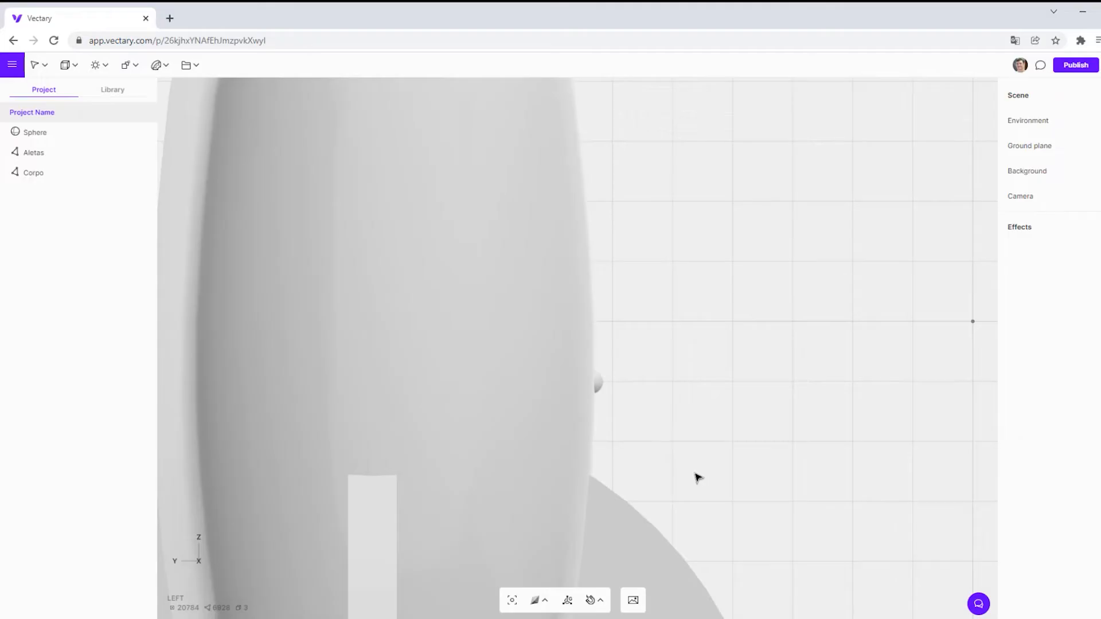
left_click_drag(697, 477, 466, 474)
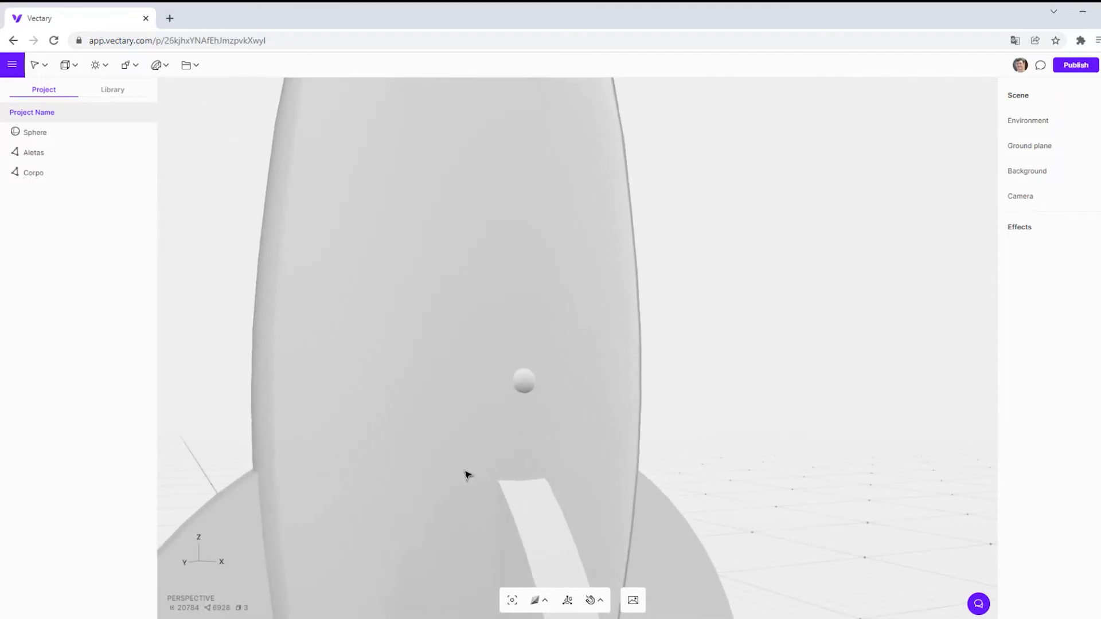
left_click(499, 496)
scroll(499, 497, "down", 3)
left_click(665, 400)
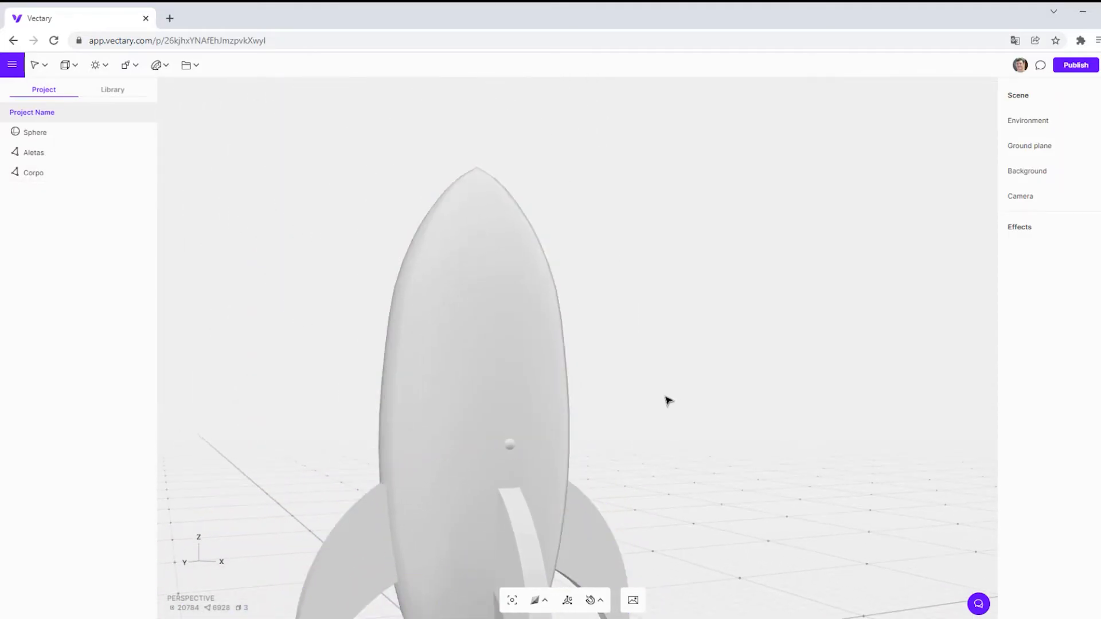
left_click_drag(666, 400, 615, 405)
left_click(548, 442)
Duplicate the sphere and place the copy higher on the body's surface, at Y -32,83 and Z 146,76
left_click(510, 443)
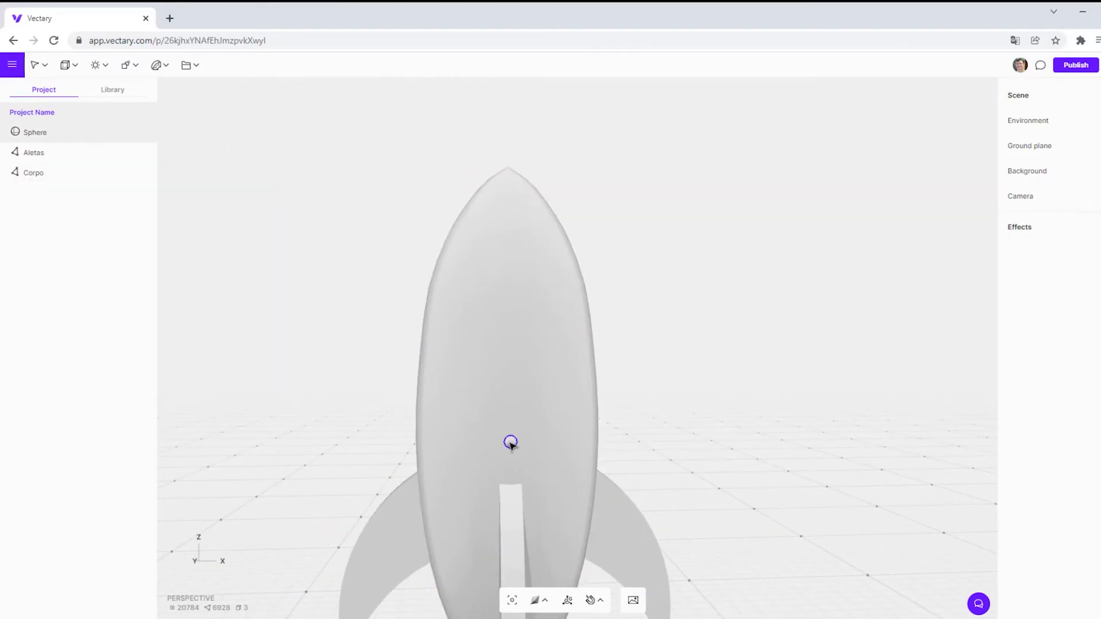
key("ctrl+d")
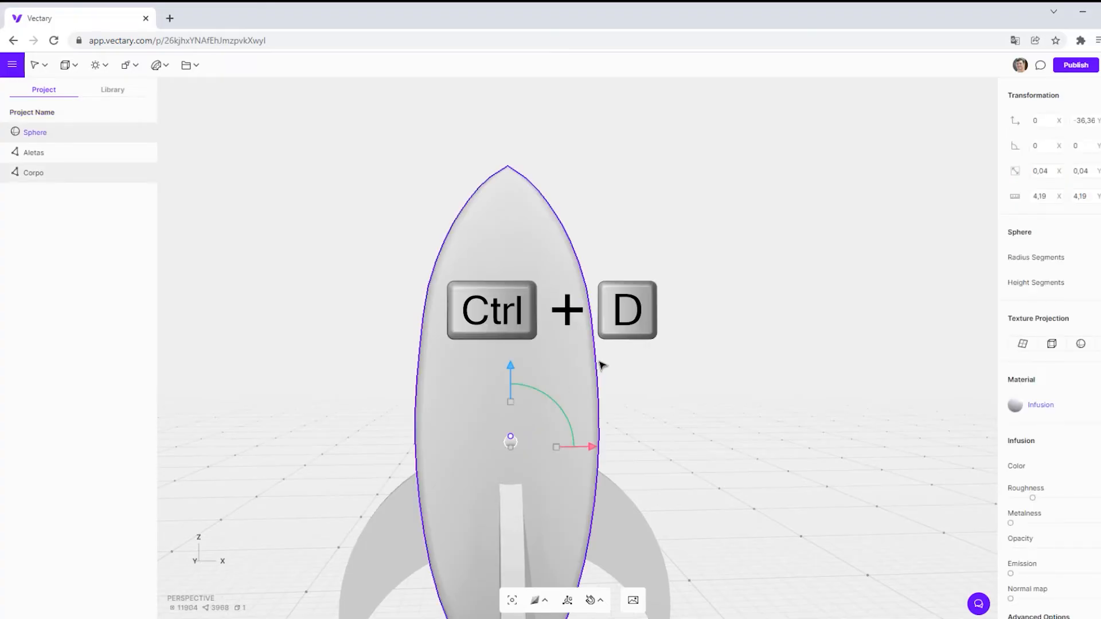
left_click_drag(519, 367, 521, 209)
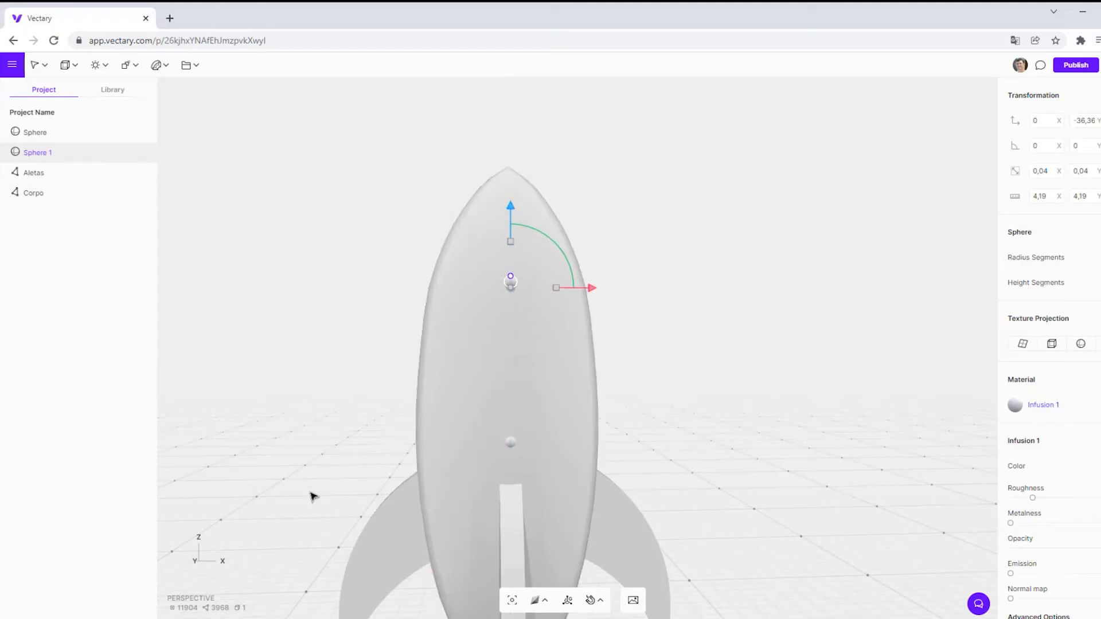
left_click_drag(325, 402, 659, 403)
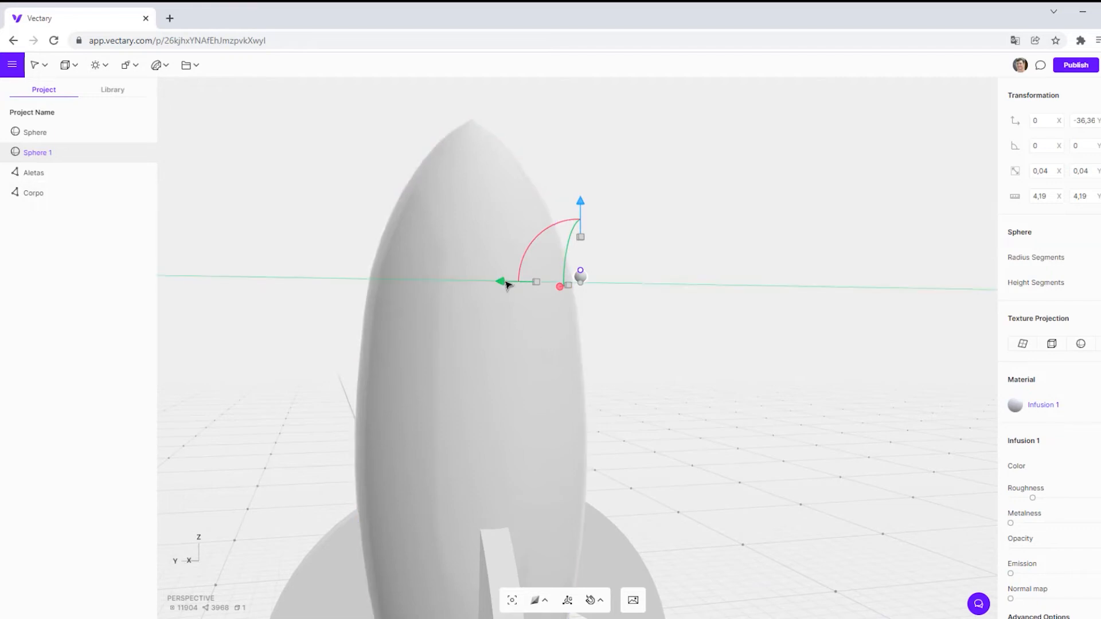
left_click_drag(502, 283, 491, 282)
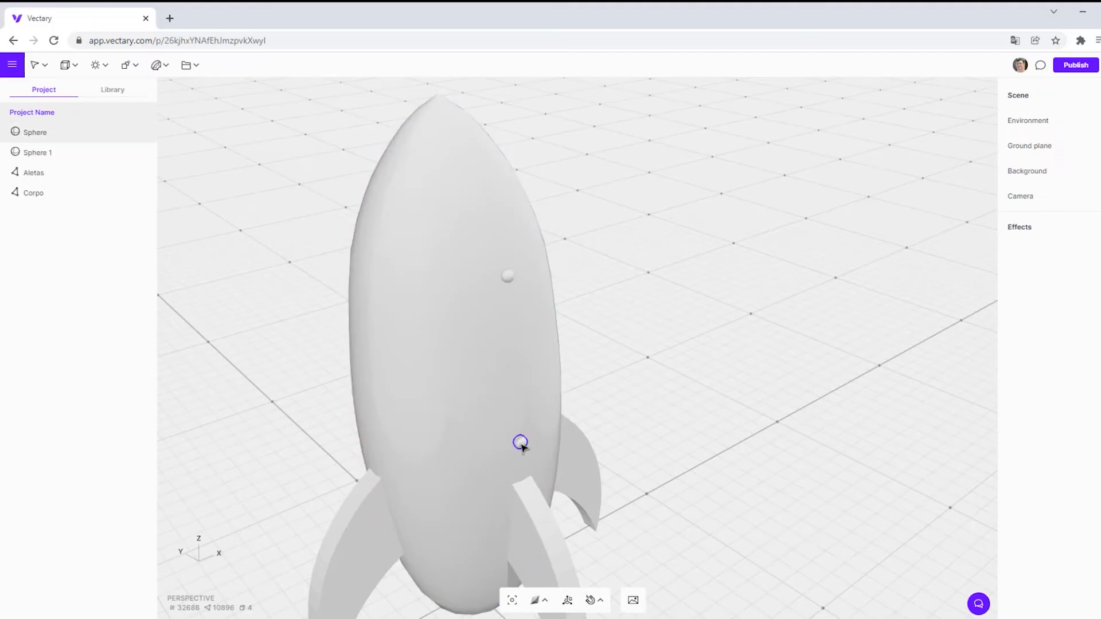
Apply a radial array with a count of 16 to the lower sphere to form a ring of rivets around the body
left_click(520, 443)
left_click(99, 65)
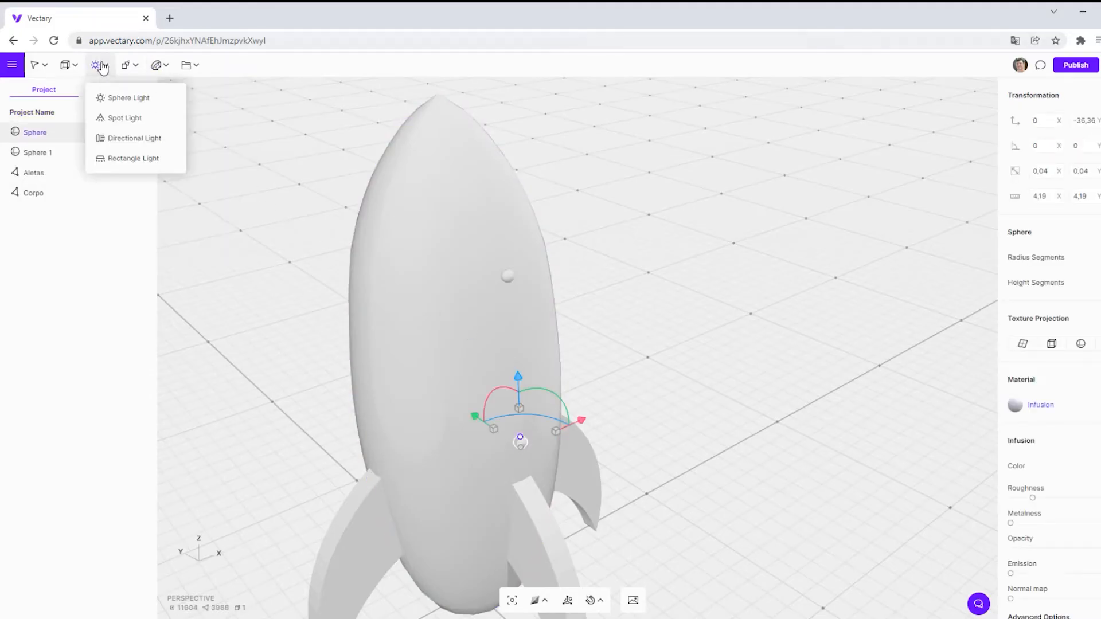
left_click(131, 65)
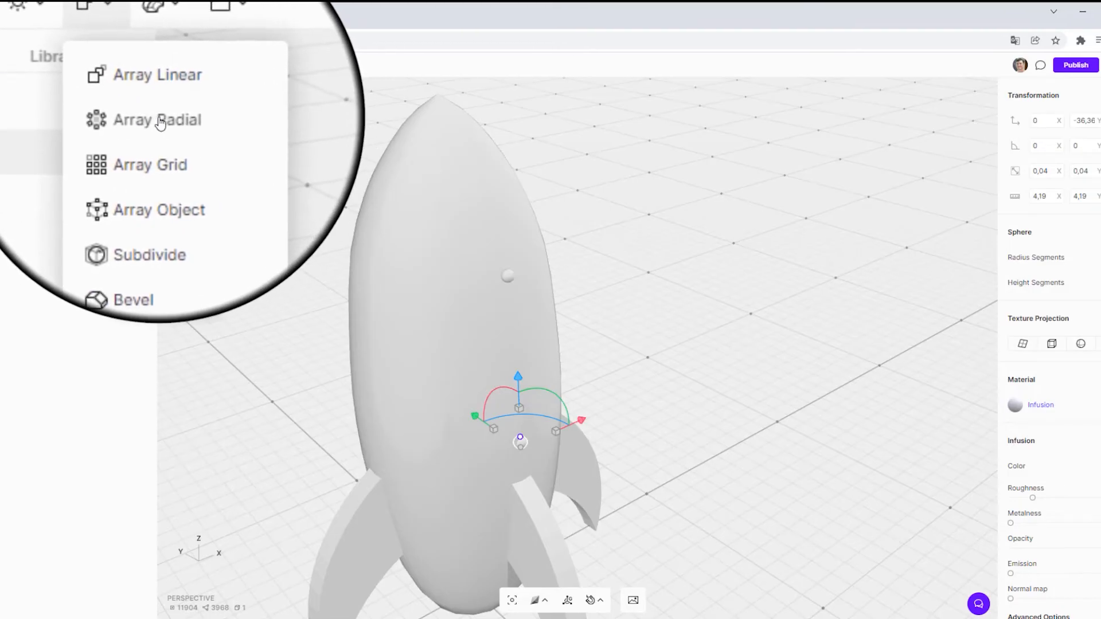
left_click(168, 120)
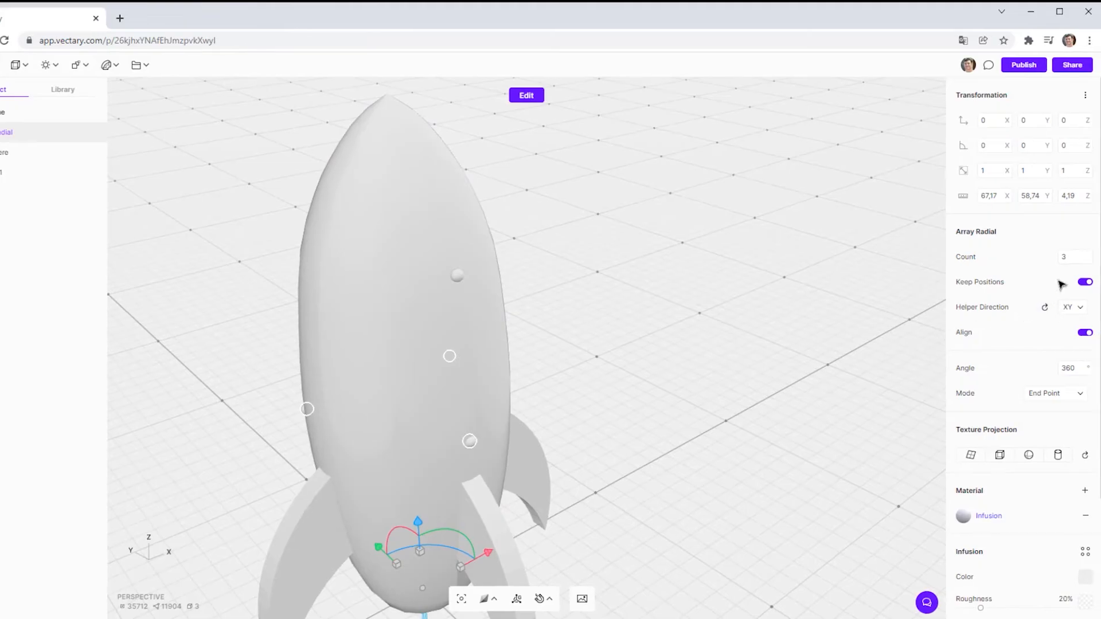
double_click(1069, 256)
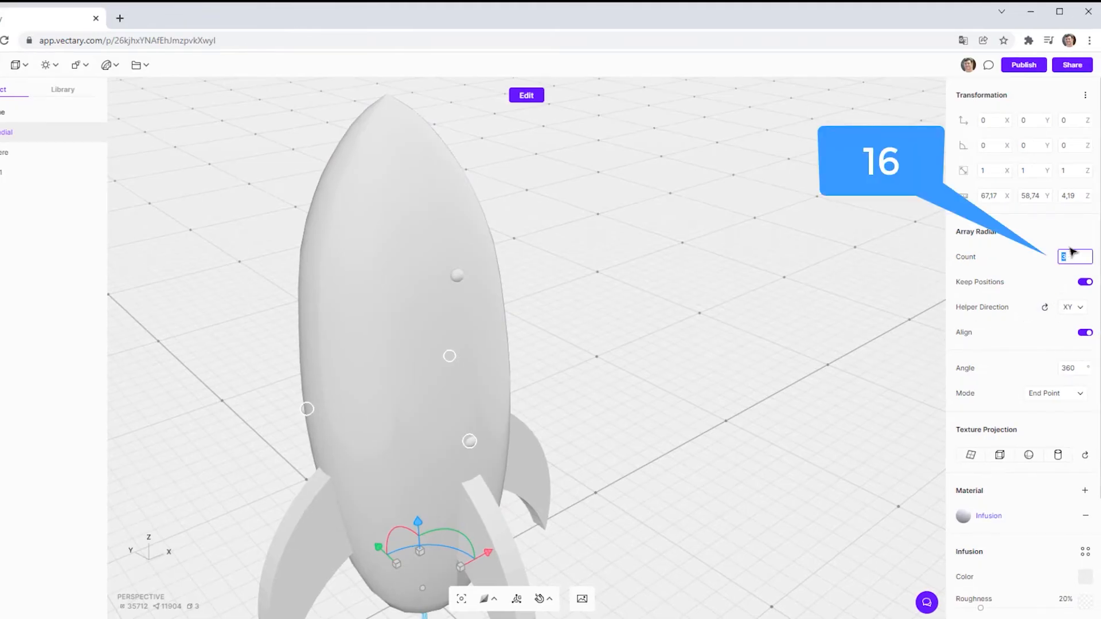
type("16")
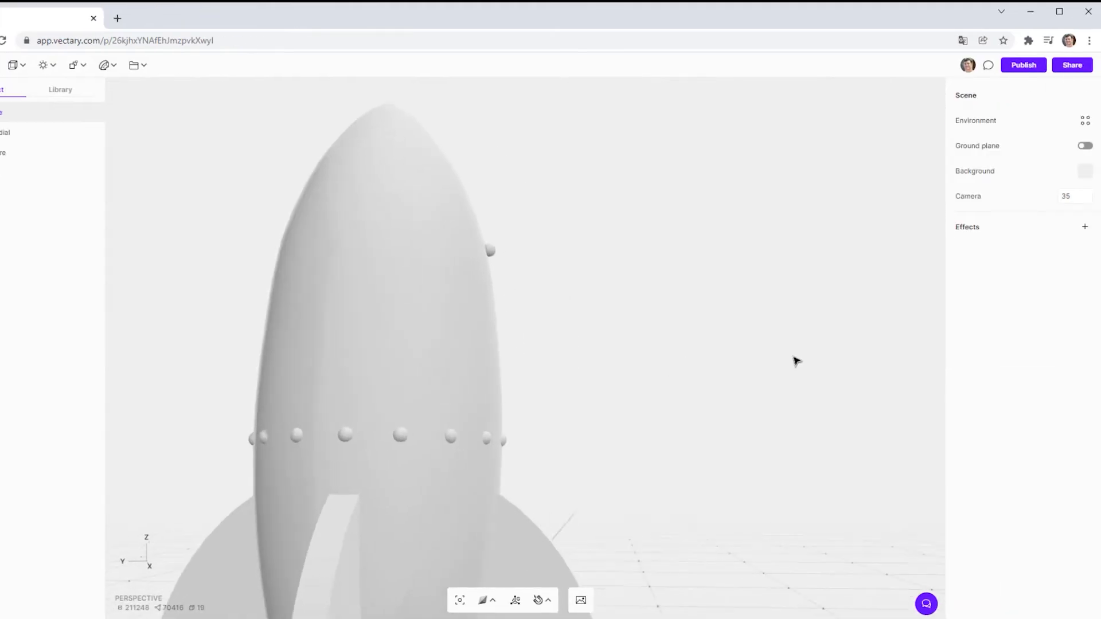
scroll(651, 404, "down", 3)
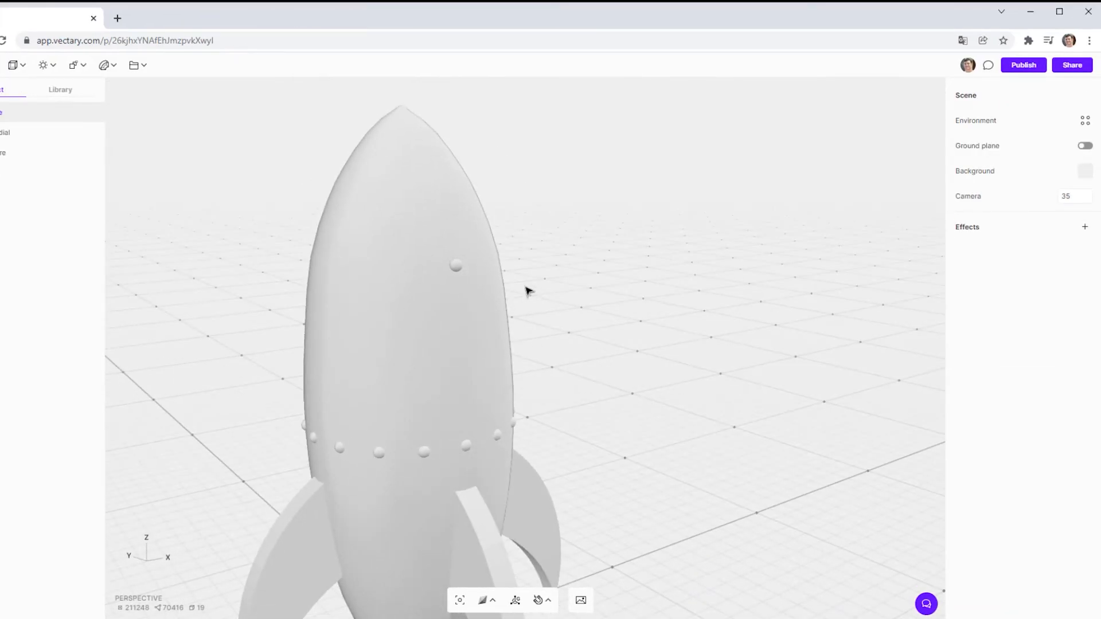
Apply a radial array with a count of 16 to the upper sphere to form a second rivet ring
left_click(456, 265)
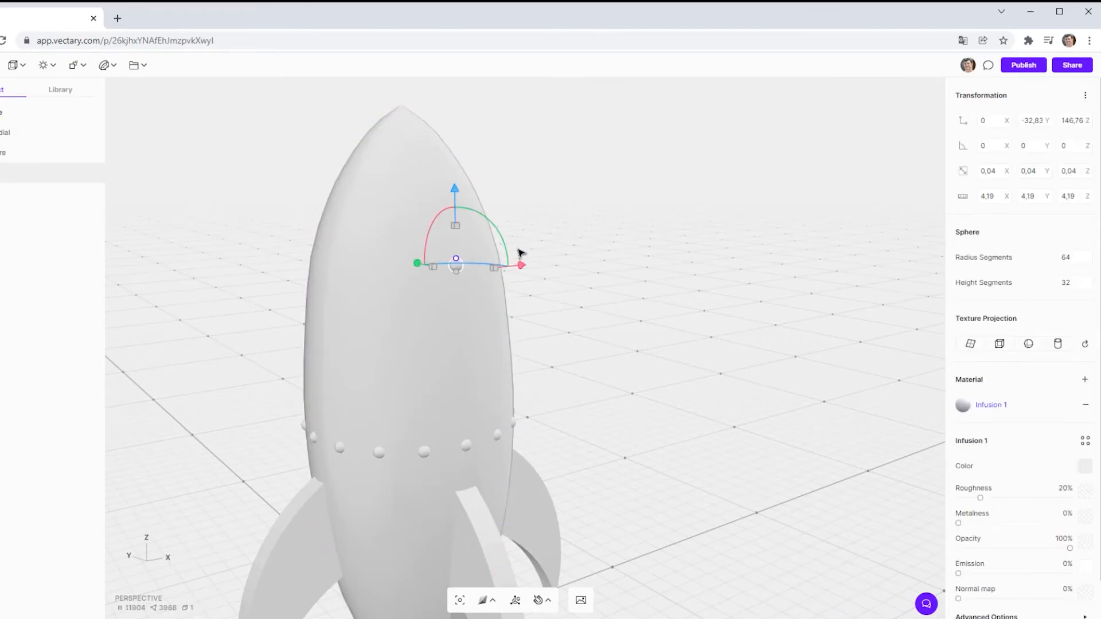
left_click(77, 66)
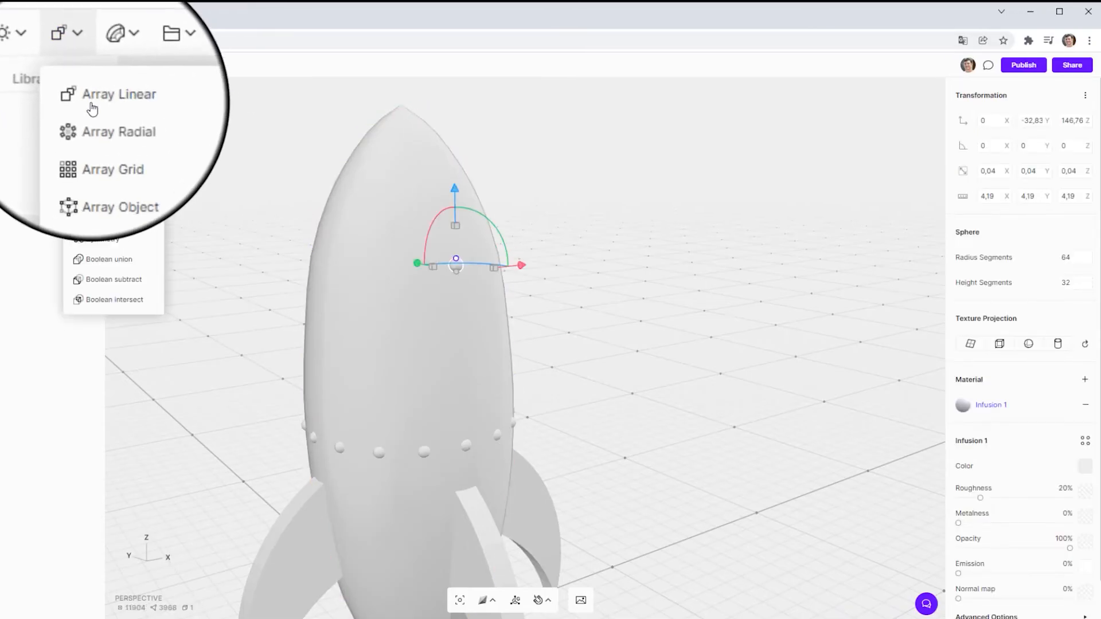
left_click(120, 118)
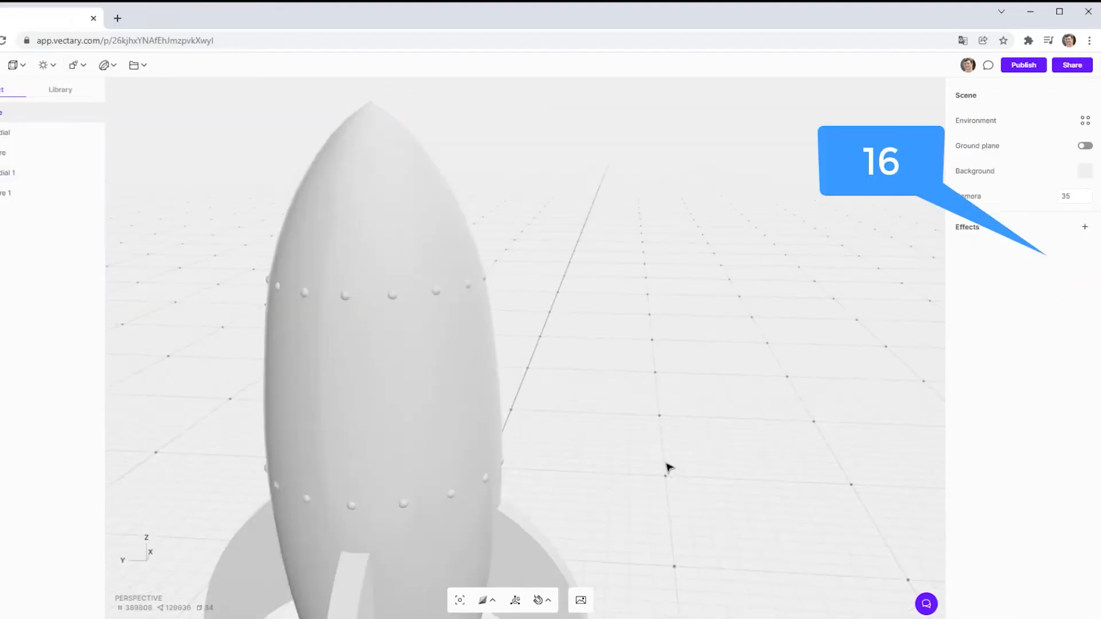
right_click_drag(668, 467, 410, 445)
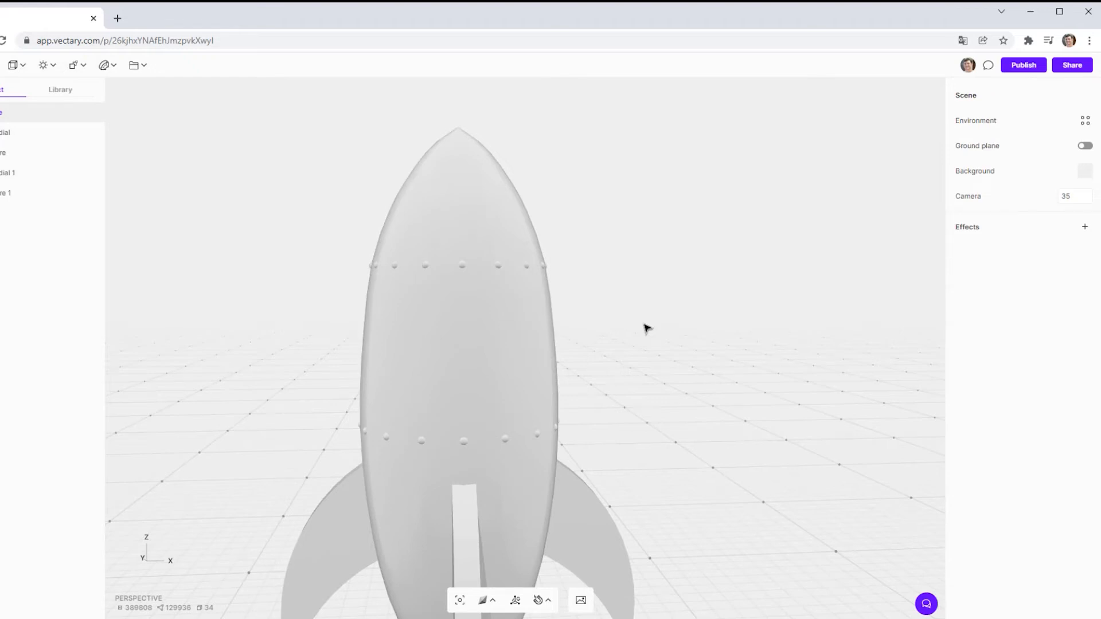
Add a tube primitive, rotate it to lie horizontally, and raise it to the middle of the rocket body
left_click(22, 64)
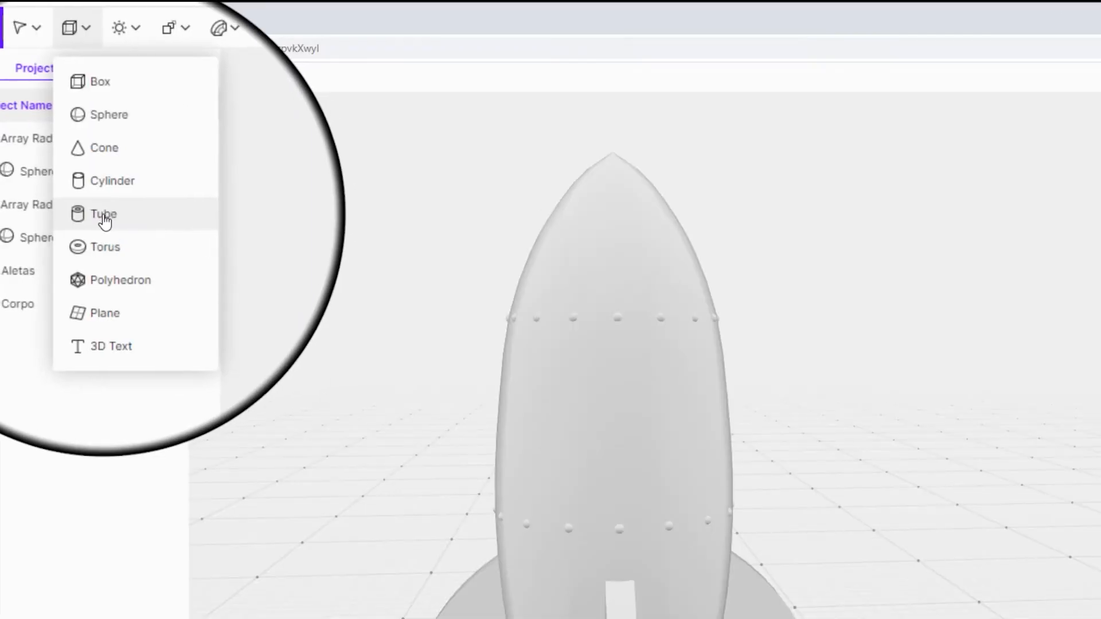
left_click(104, 218)
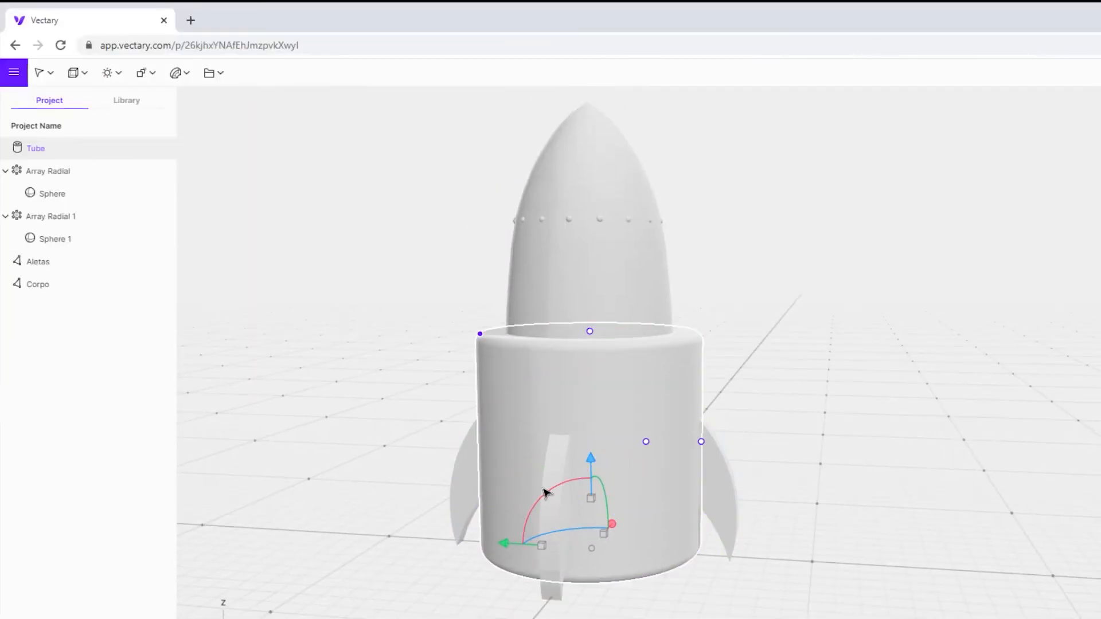
left_click_drag(555, 490, 700, 480)
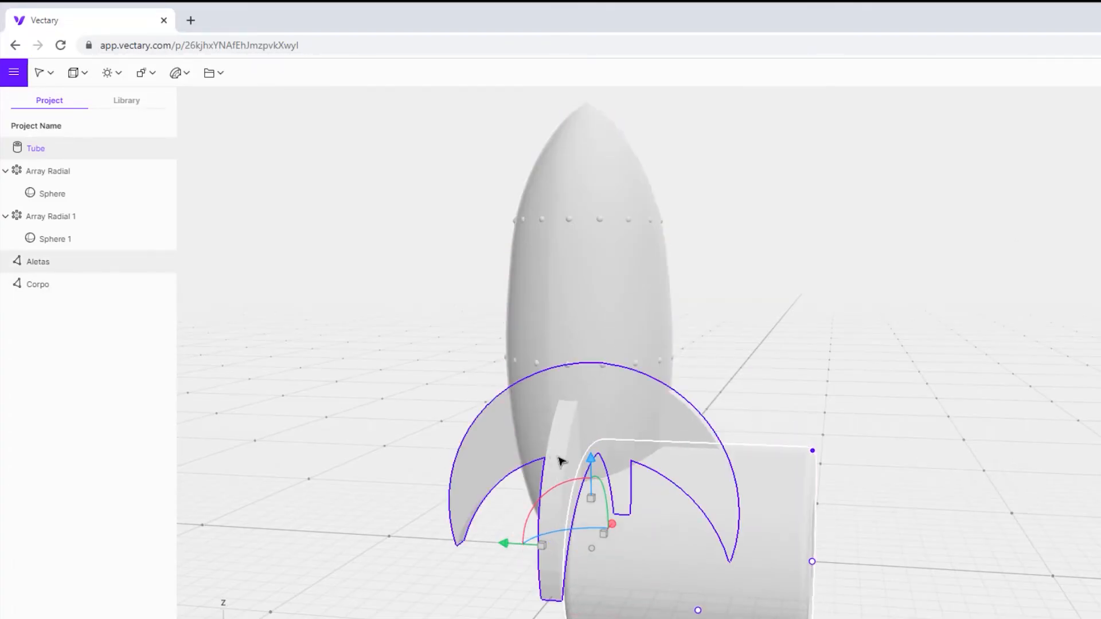
left_click_drag(593, 442, 586, 242)
left_click_drag(373, 363, 664, 400)
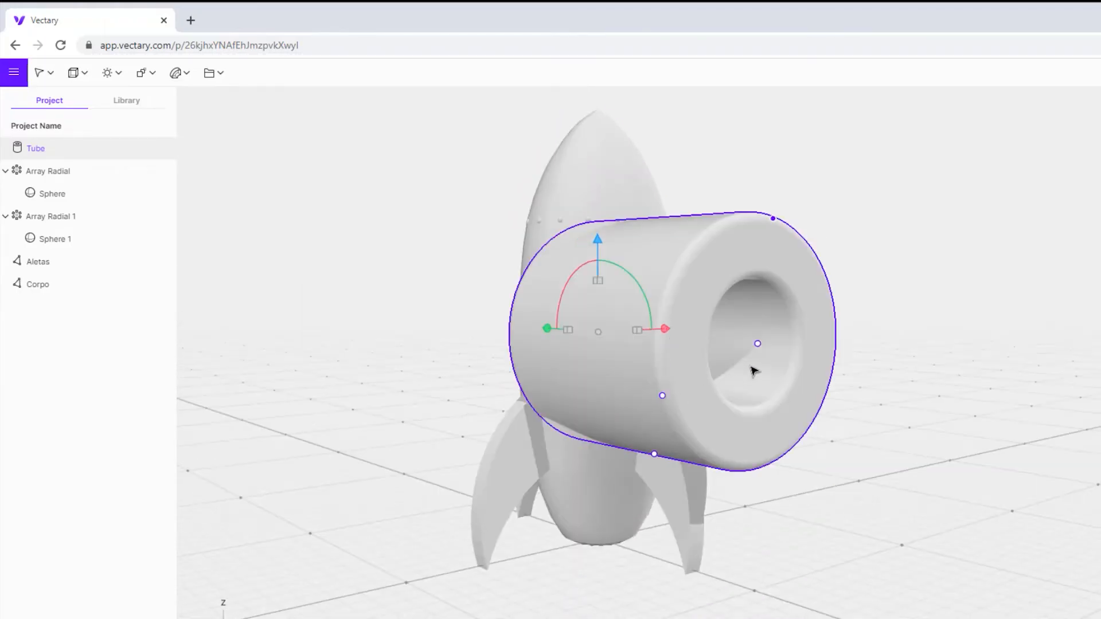
Shorten the tube and reduce its outer radius and wall thickness to shape a small porthole ring
left_click_drag(758, 344, 668, 344)
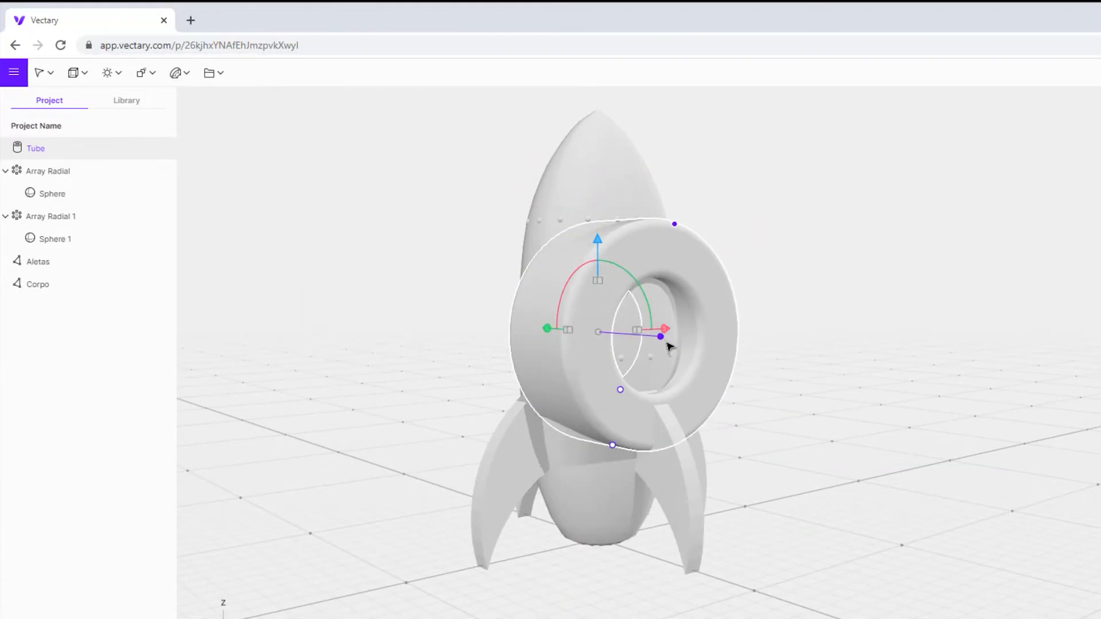
mouse_move(674, 225)
left_mouse_down()
mouse_move(663, 248)
mouse_move(677, 226)
left_mouse_up()
left_click_drag(622, 391, 640, 374)
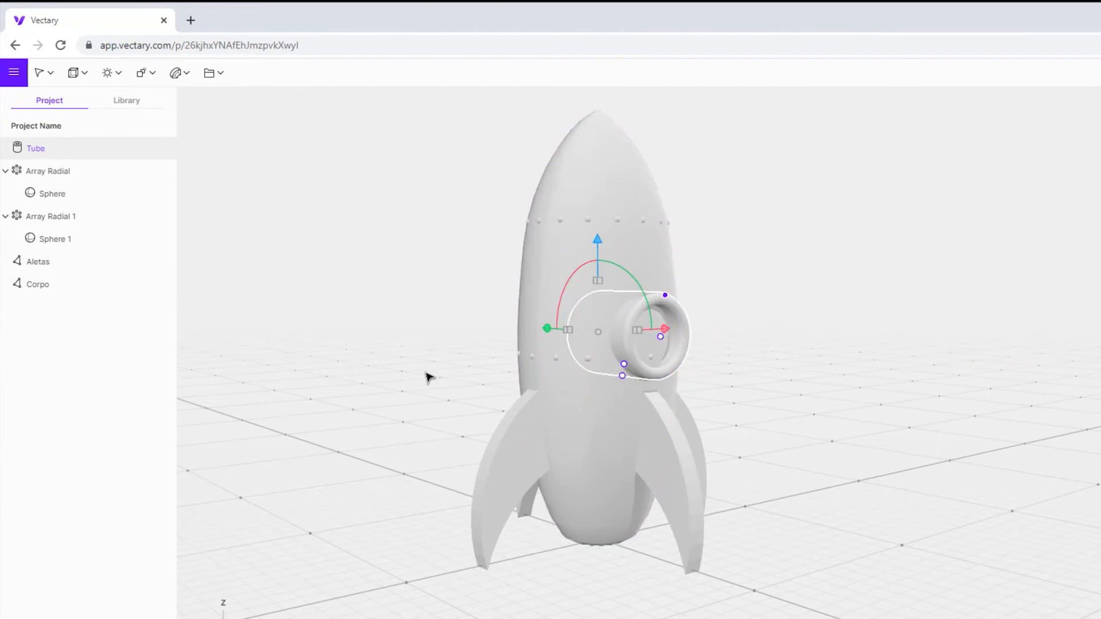
Raise the tube between the two rivet rings and extend it through the body so it protrudes evenly on both sides
right_click_drag(428, 379, 619, 358)
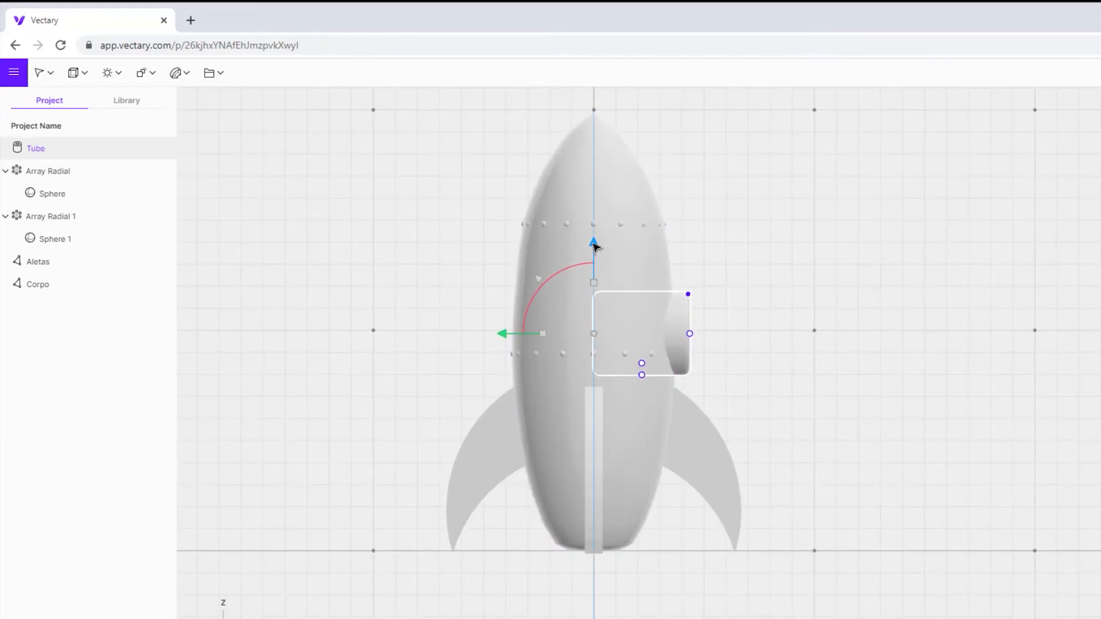
left_click_drag(594, 245, 602, 224)
left_click_drag(690, 285, 745, 292)
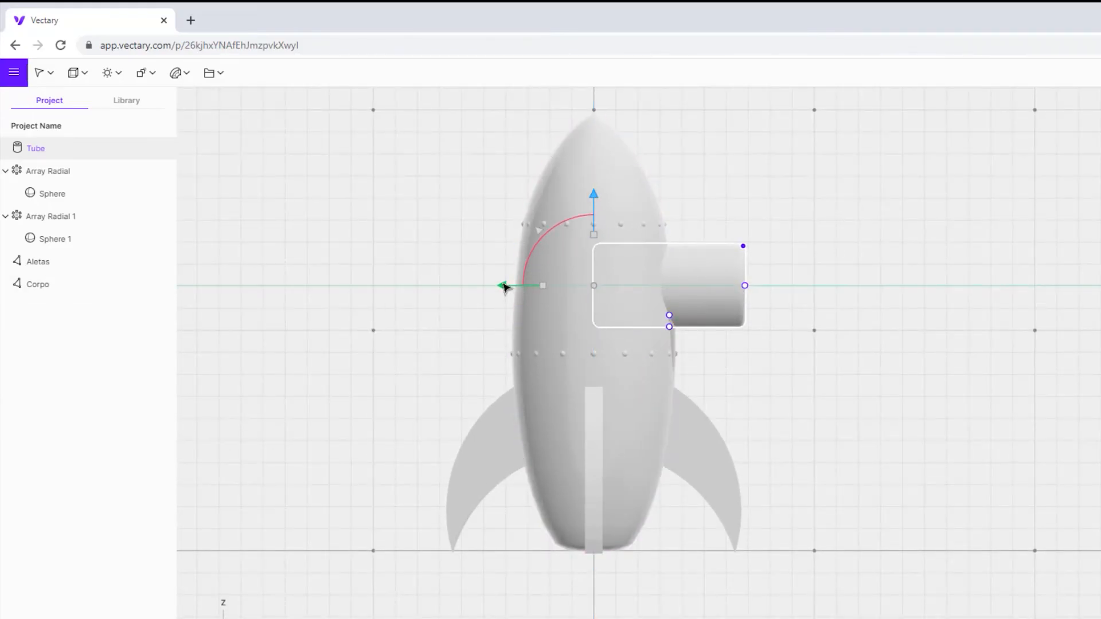
left_click_drag(505, 288, 429, 288)
left_click_drag(669, 286, 698, 289)
left_click_drag(429, 288, 413, 288)
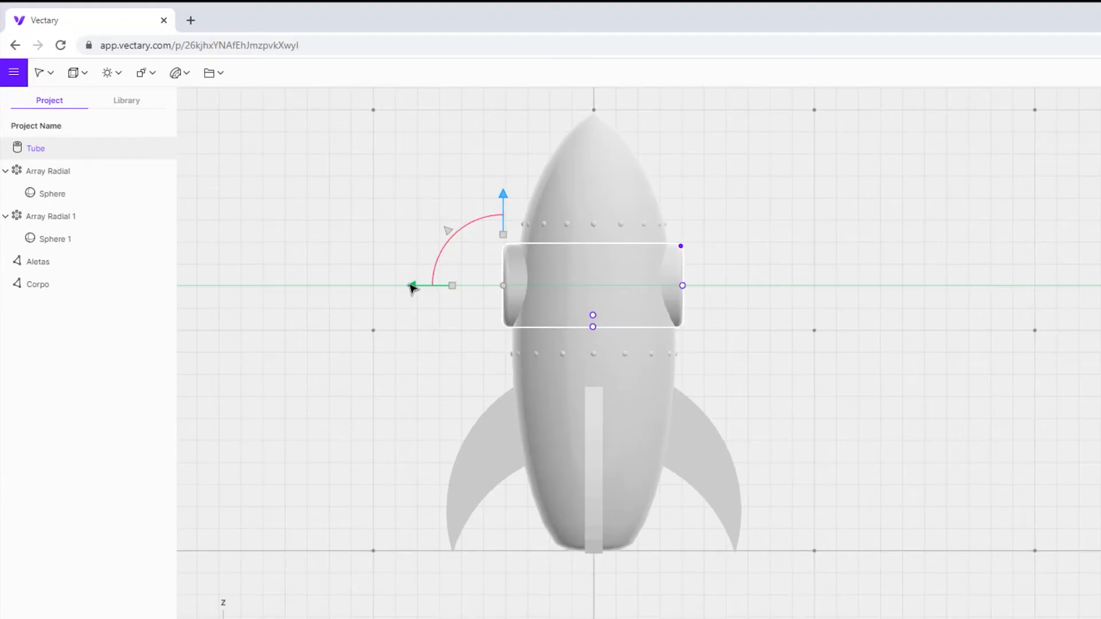
left_click(749, 357)
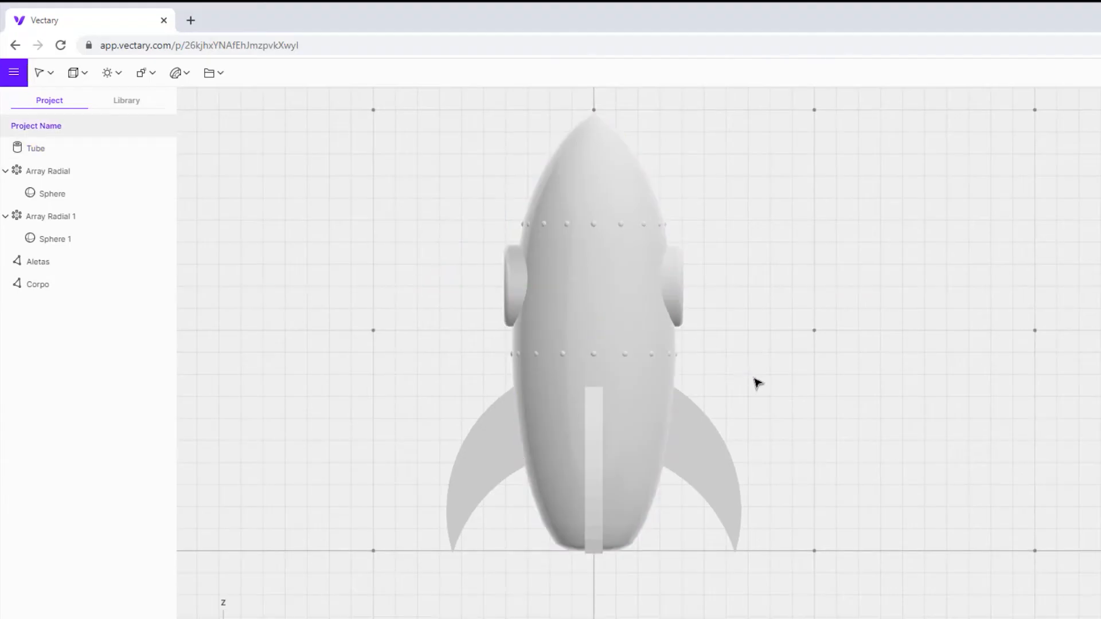
Choose a warm brown studio-style environment from the library and apply it to the rocket scene
right_click_drag(754, 378, 897, 374)
scroll(842, 425, "down", 4)
right_click_drag(515, 321, 483, 307)
scroll(415, 343, "up", 2)
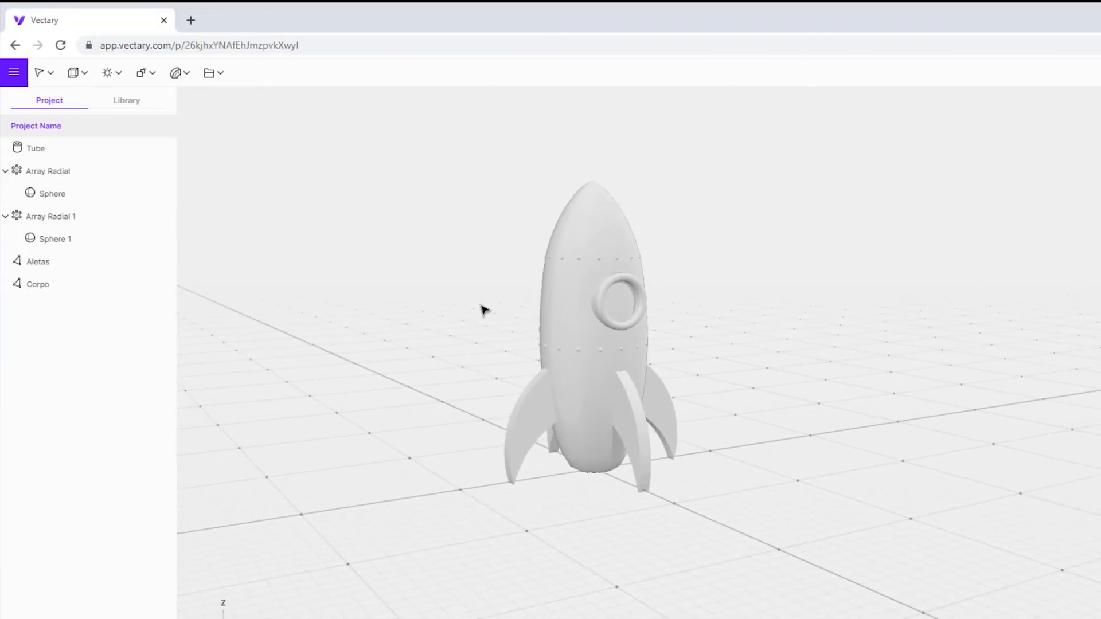
scroll(484, 309, "up", 2)
right_click_drag(453, 342, 436, 321)
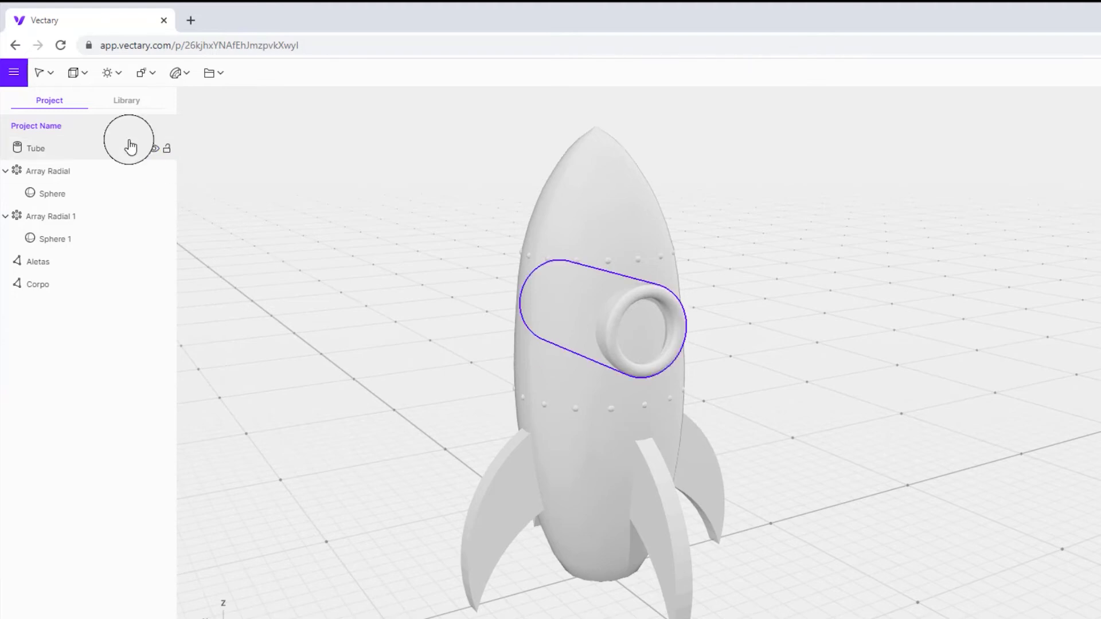
left_click(119, 100)
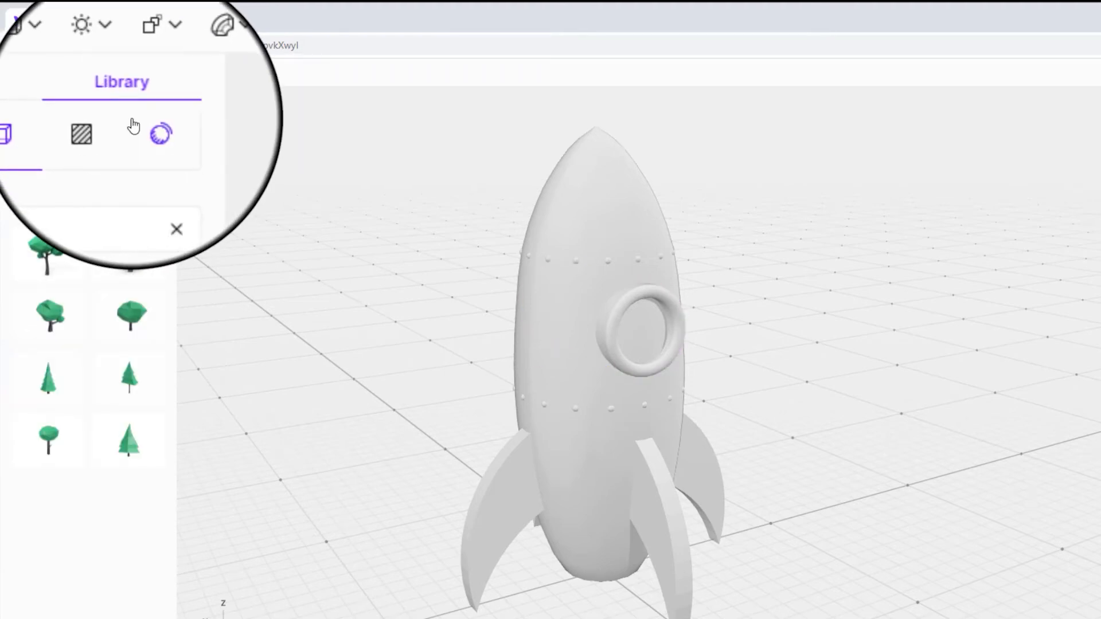
left_click(147, 131)
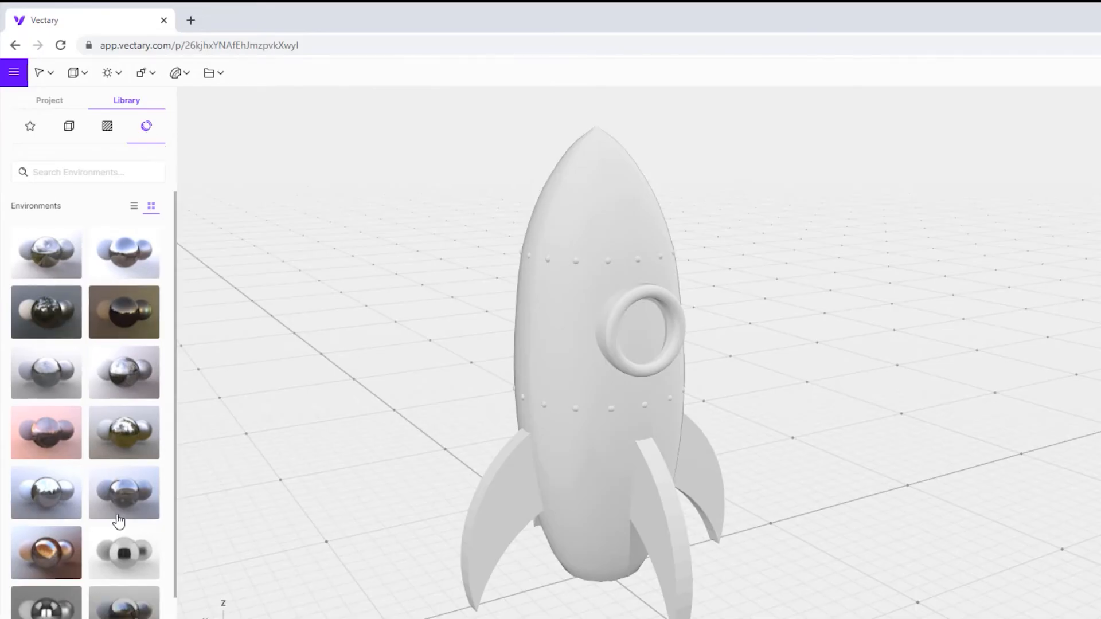
scroll(118, 520, "down", 2)
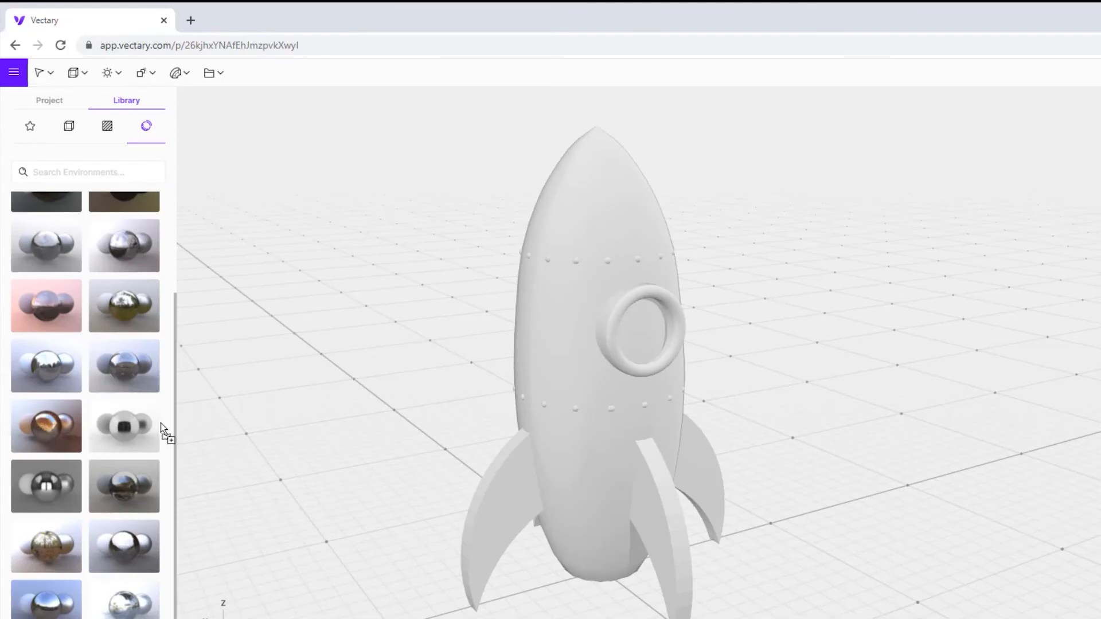
left_click_drag(160, 423, 390, 363)
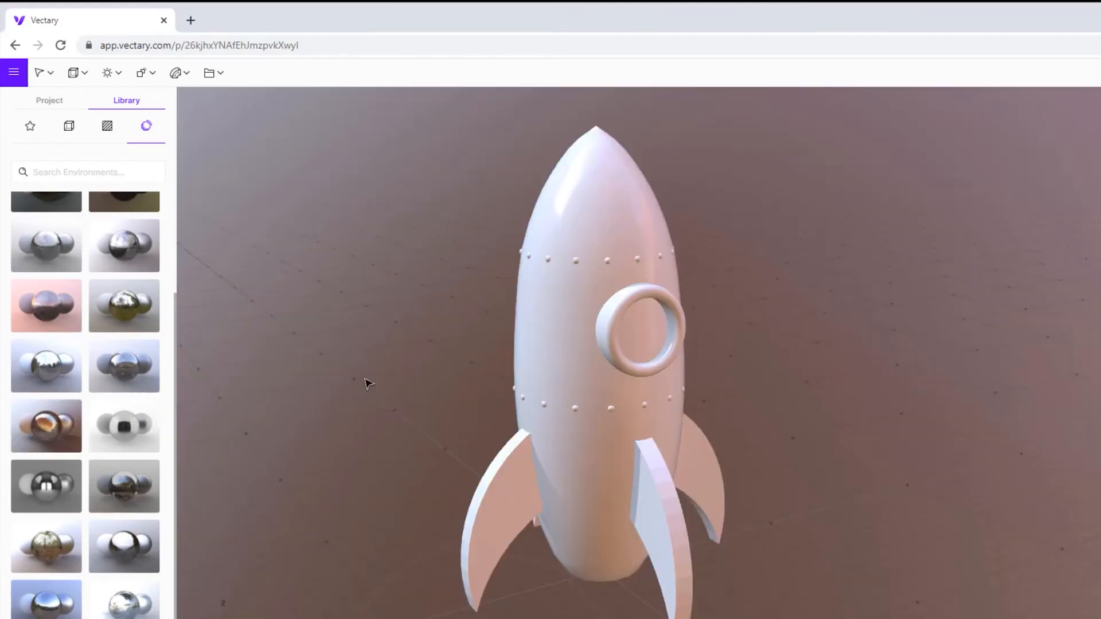
Apply the Copper - Glossy material from the Metal collection to the porthole ring
mouse_move(887, 528)
left_mouse_down()
mouse_move(791, 511)
mouse_move(838, 504)
mouse_move(893, 521)
mouse_move(866, 530)
mouse_move(886, 525)
left_mouse_up()
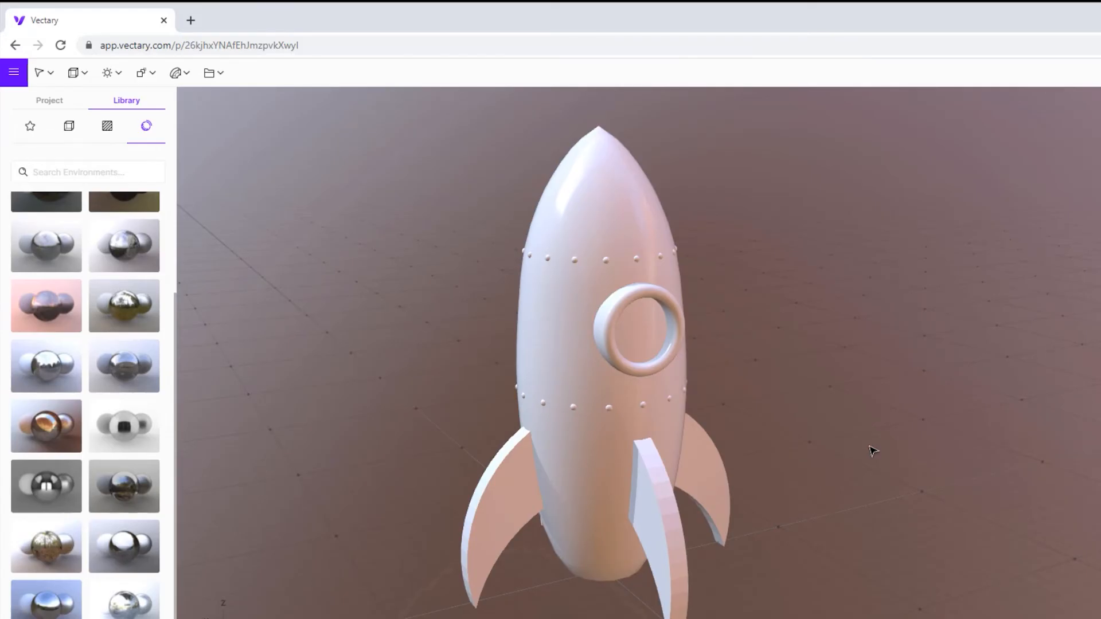
left_click(29, 129)
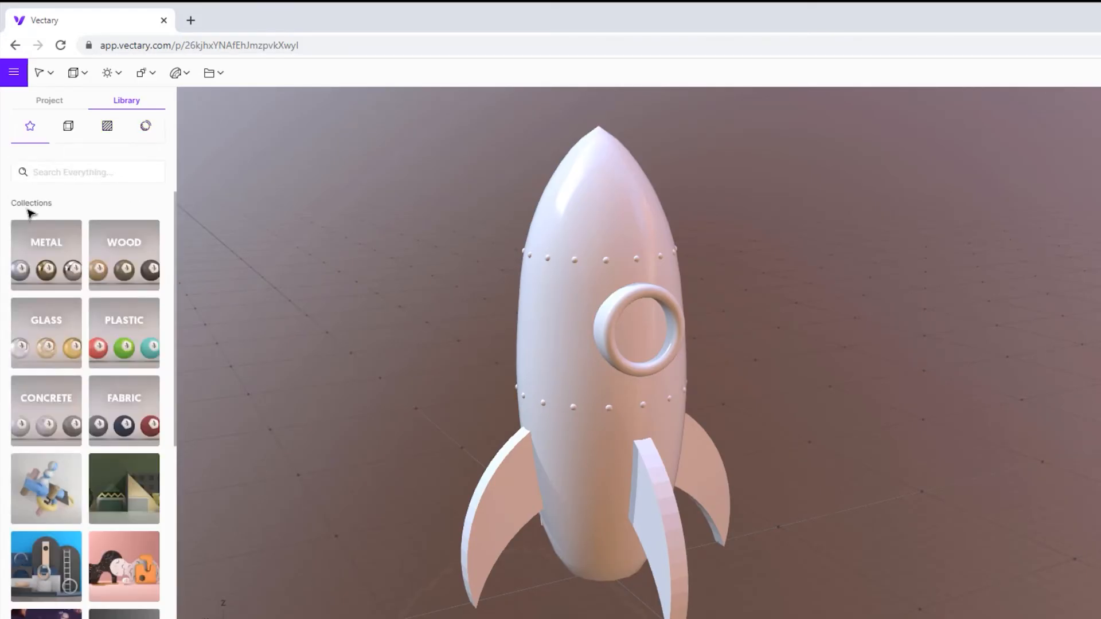
left_click(46, 251)
scroll(81, 445, "down", 4)
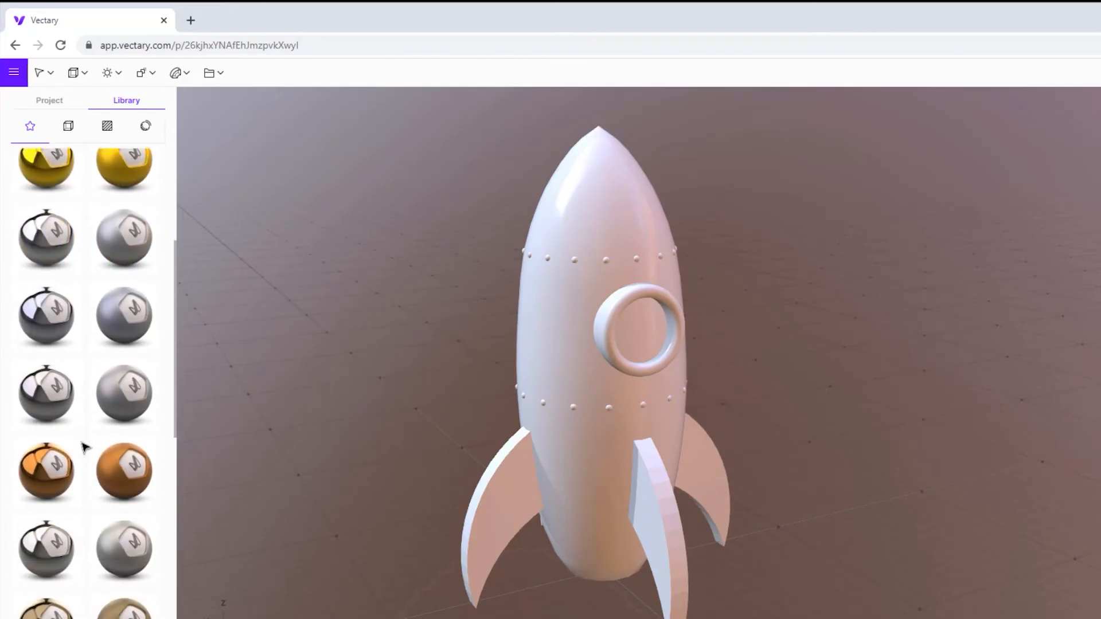
scroll(84, 446, "down", 1)
scroll(44, 360, "down", 1)
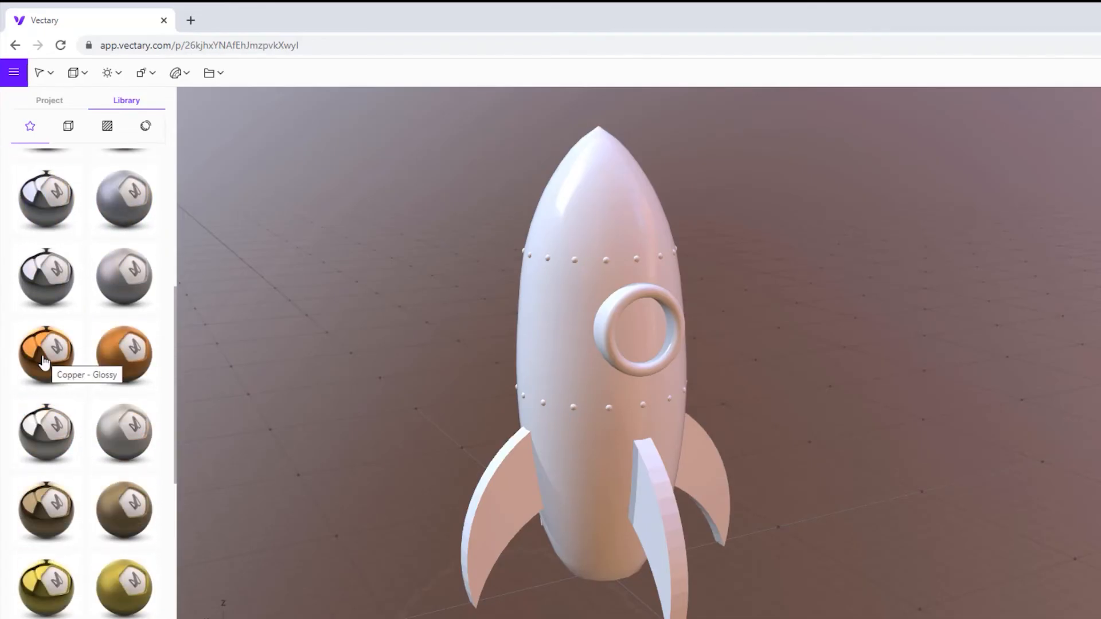
left_click_drag(42, 361, 615, 319)
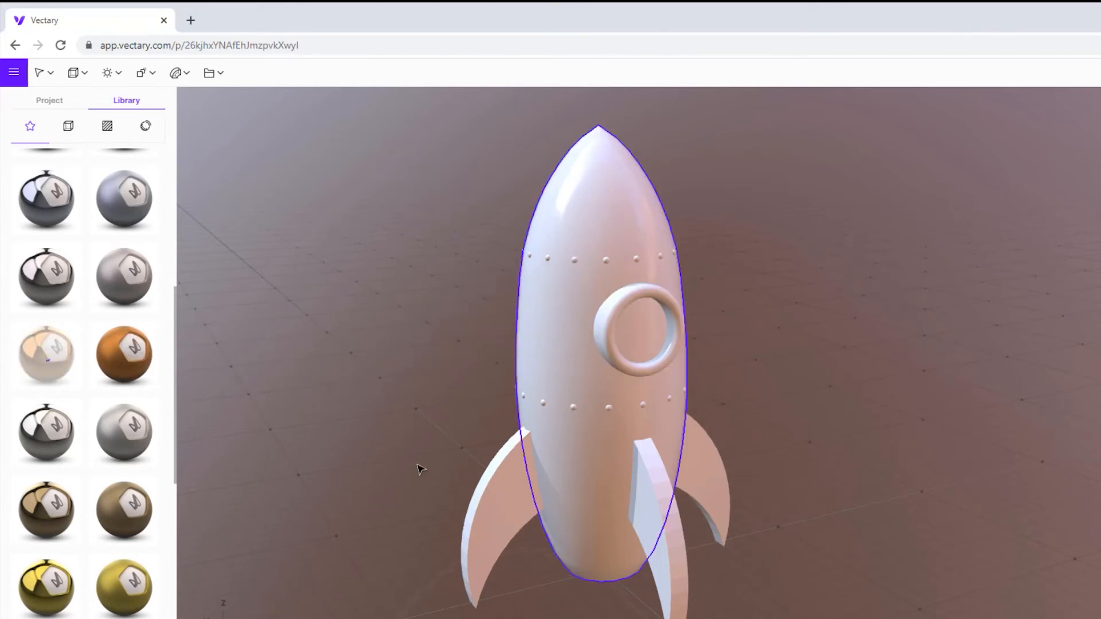
Recolour the porthole ring's copper material to blue with a hue of 212°, hex 3371b8
scroll(390, 430, "up", 2)
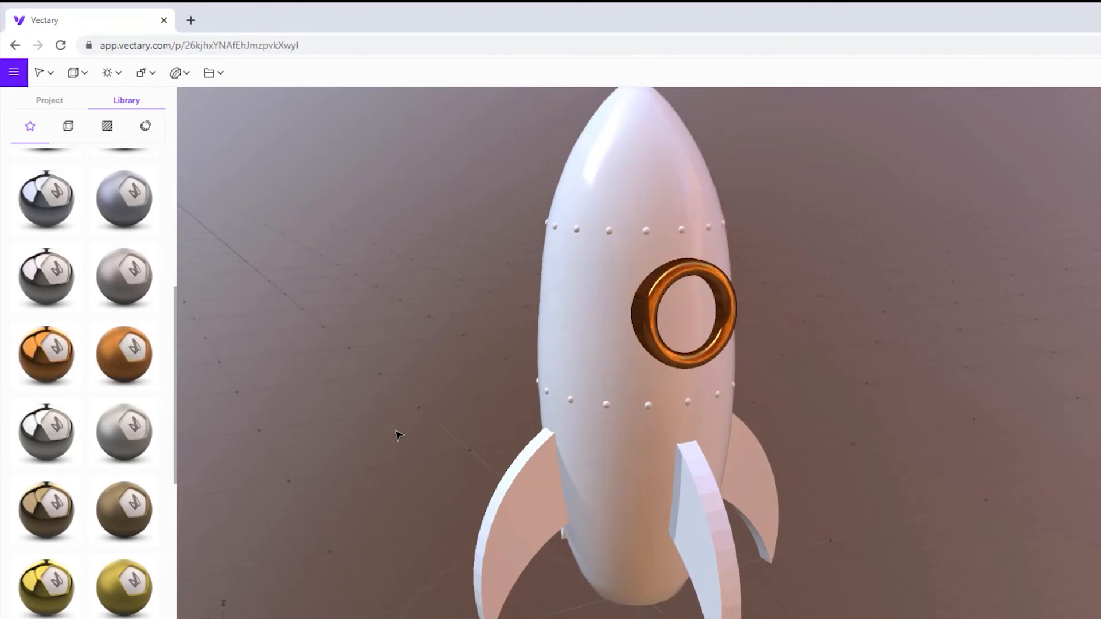
mouse_move(863, 384)
right_mouse_down()
mouse_move(784, 340)
mouse_move(872, 318)
mouse_move(895, 338)
mouse_move(862, 379)
right_mouse_up()
scroll(864, 384, "up", 1)
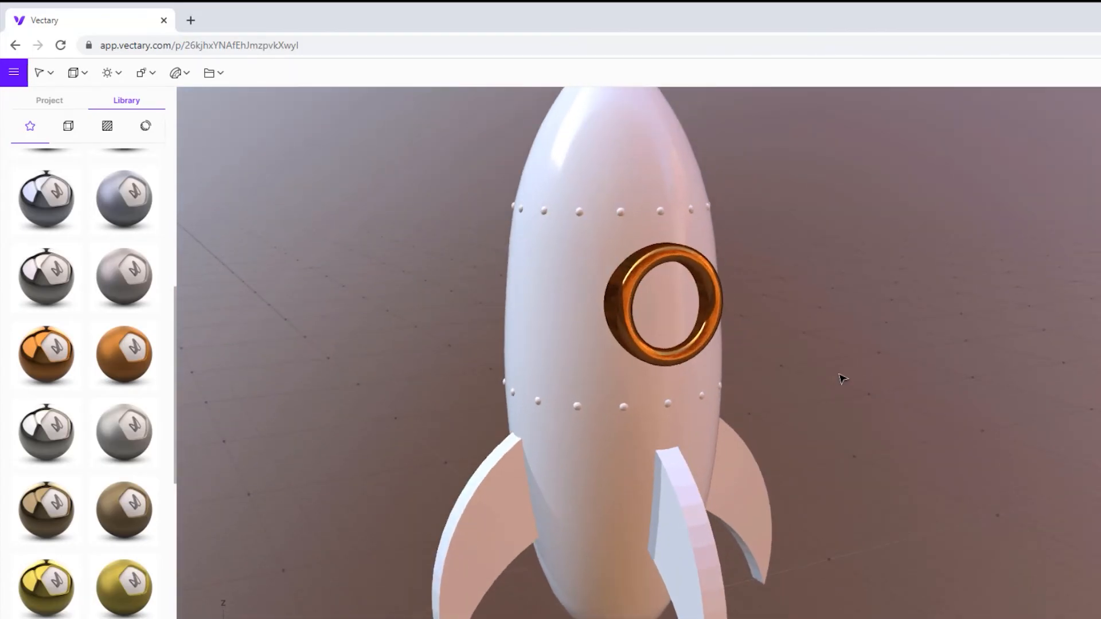
left_click(713, 287)
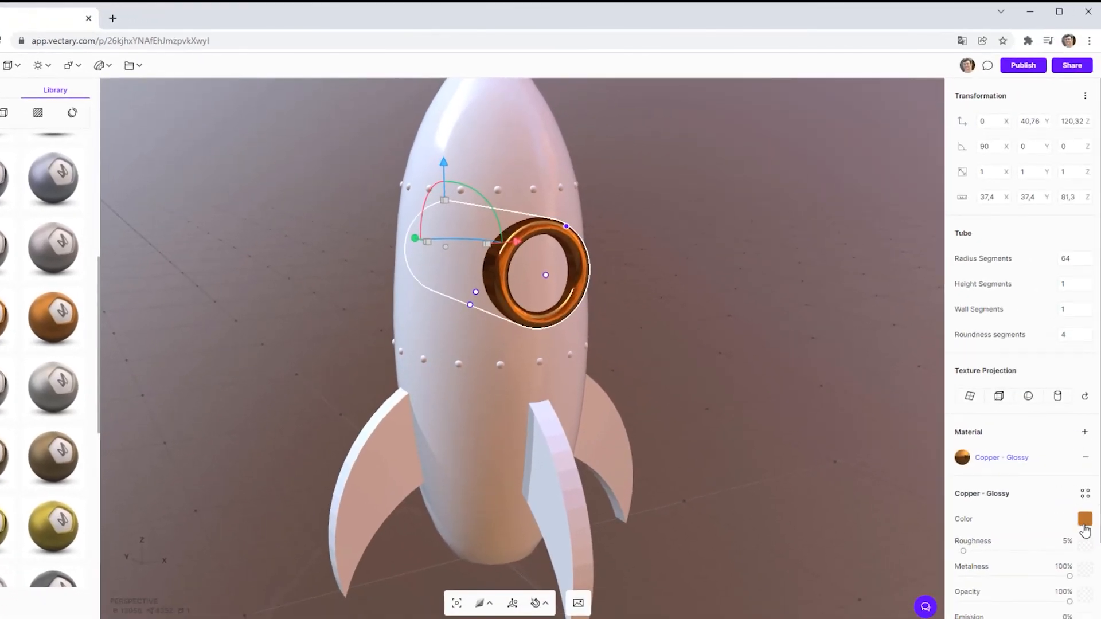
left_click(1084, 523)
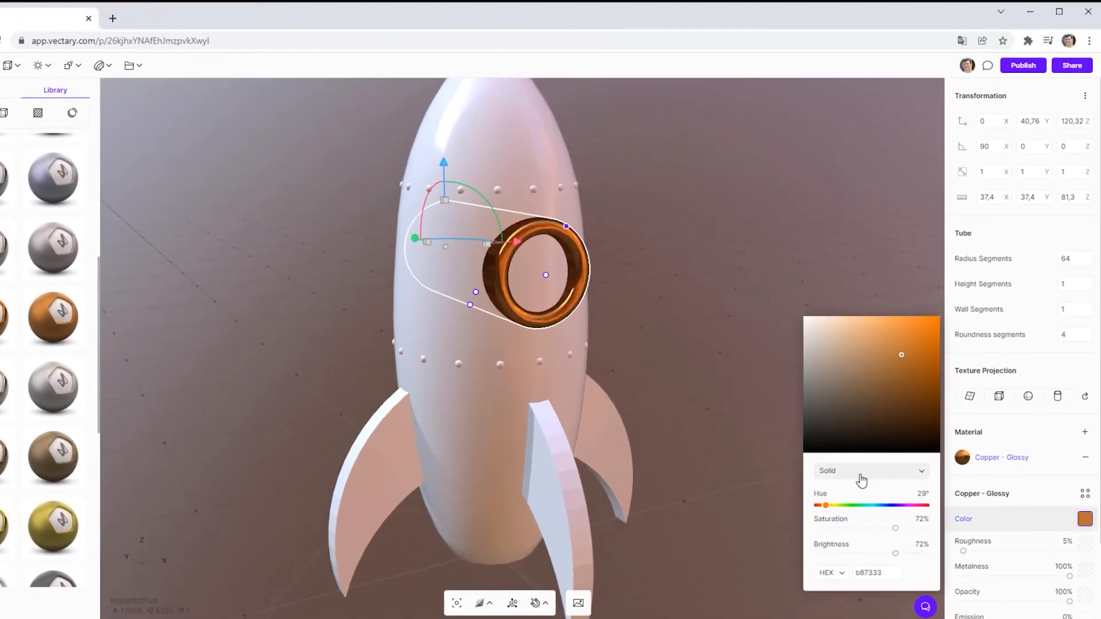
left_click(883, 505)
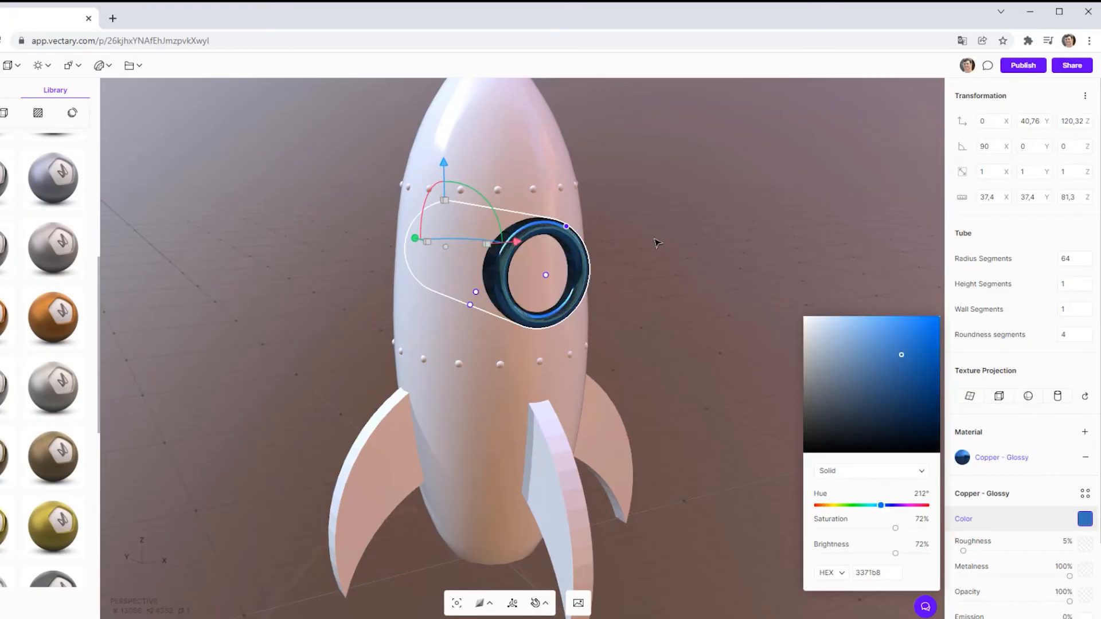
left_click(705, 312)
Apply the Titanium - Satin material to the rocket fins and change its colour to a deep red
right_click_drag(715, 378, 804, 418)
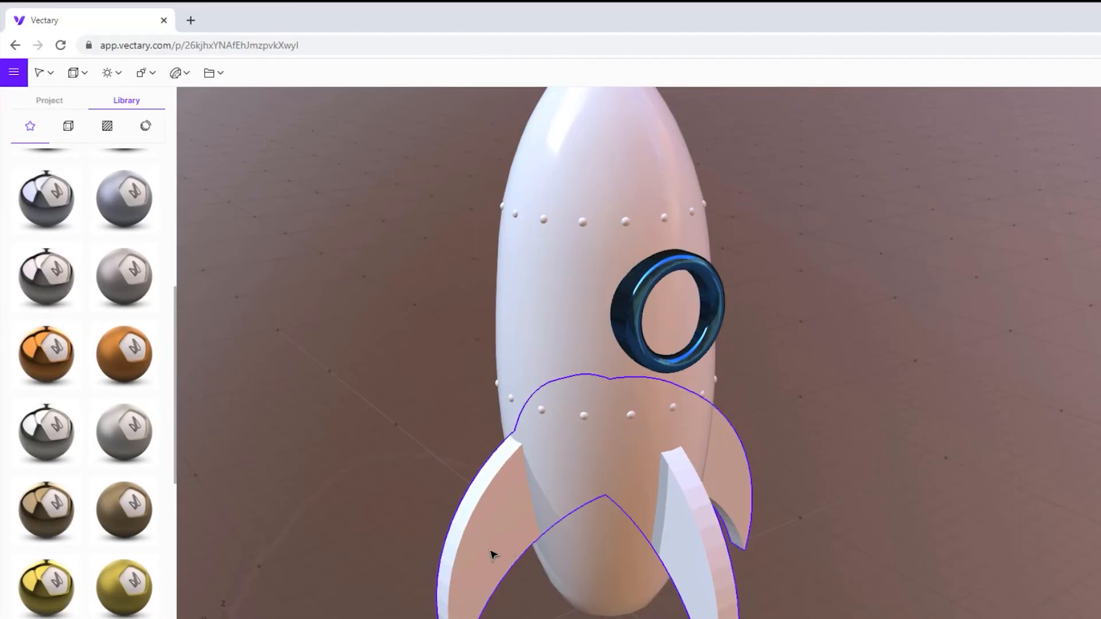
scroll(344, 521, "down", 1)
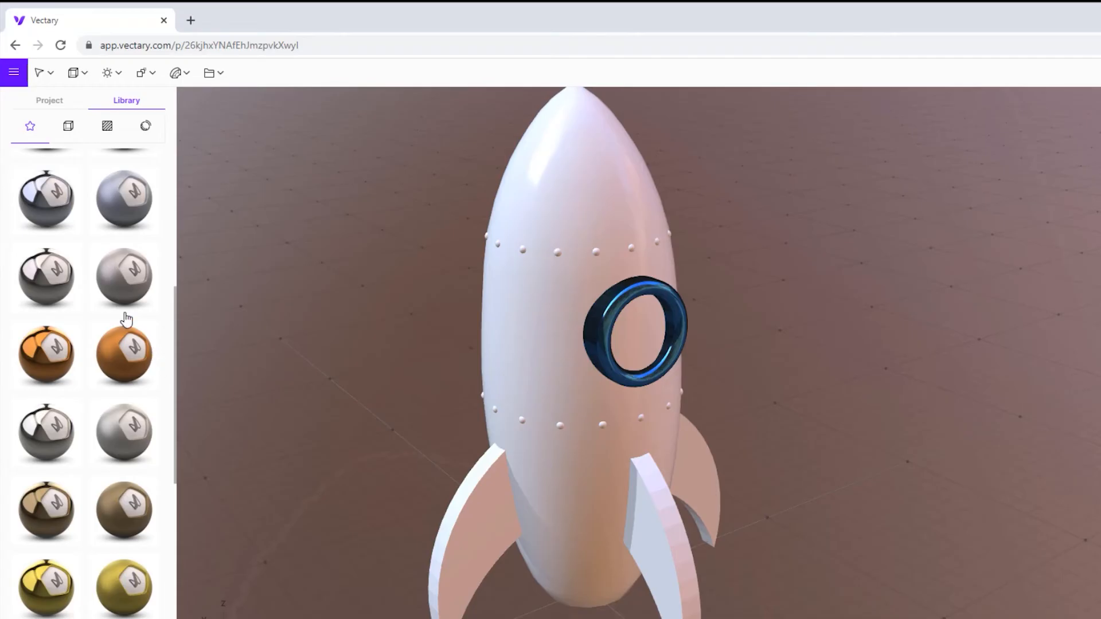
left_click_drag(106, 281, 445, 576)
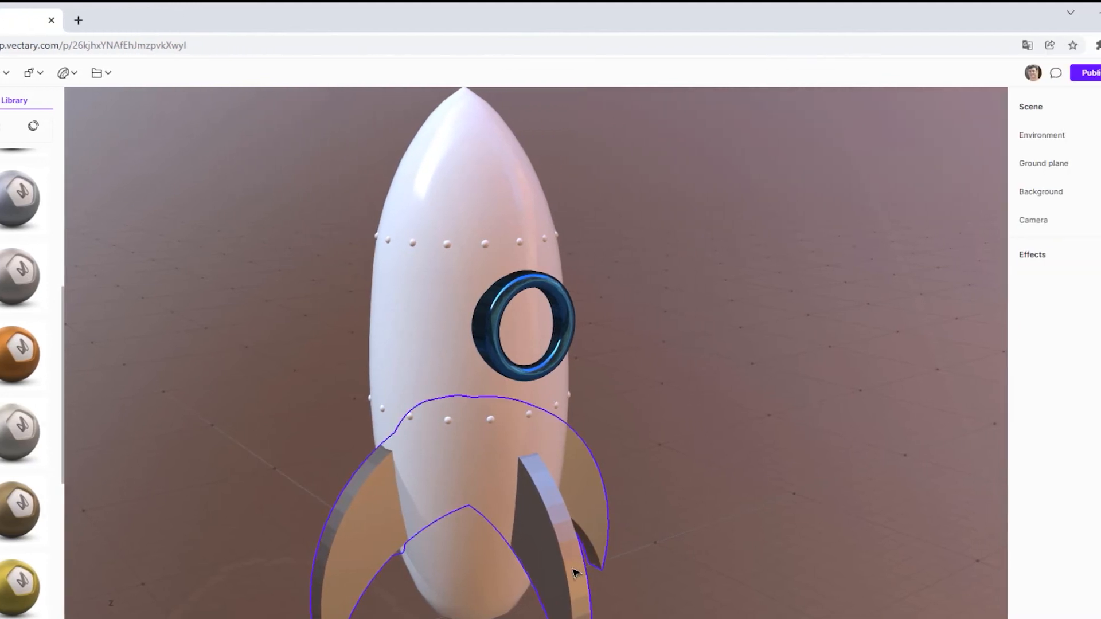
left_click(1082, 426)
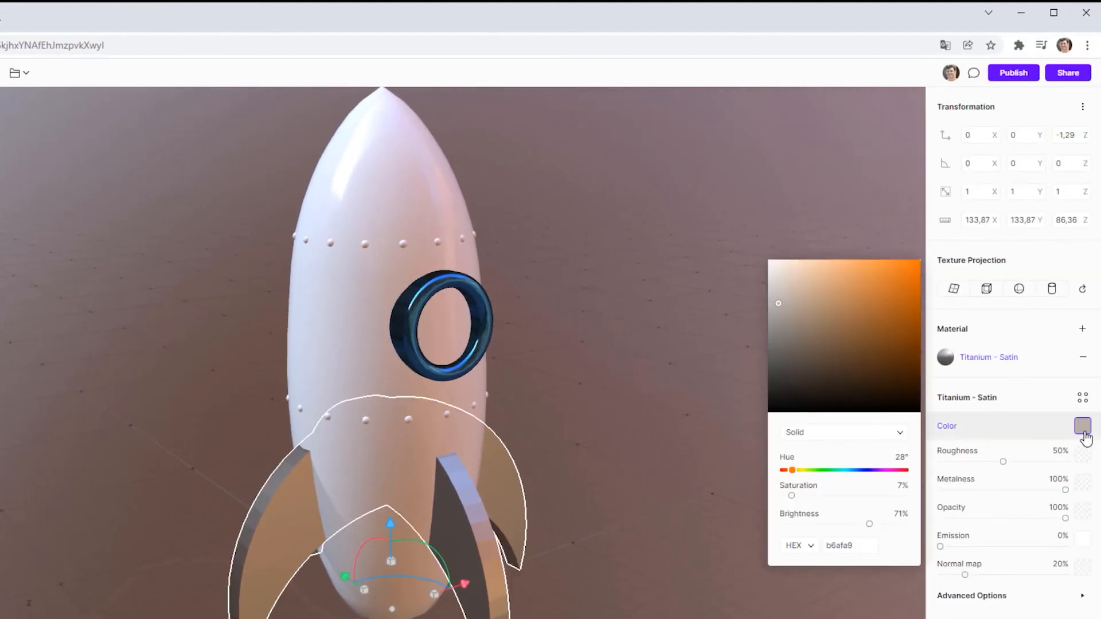
left_click_drag(880, 471, 903, 471)
left_click(914, 300)
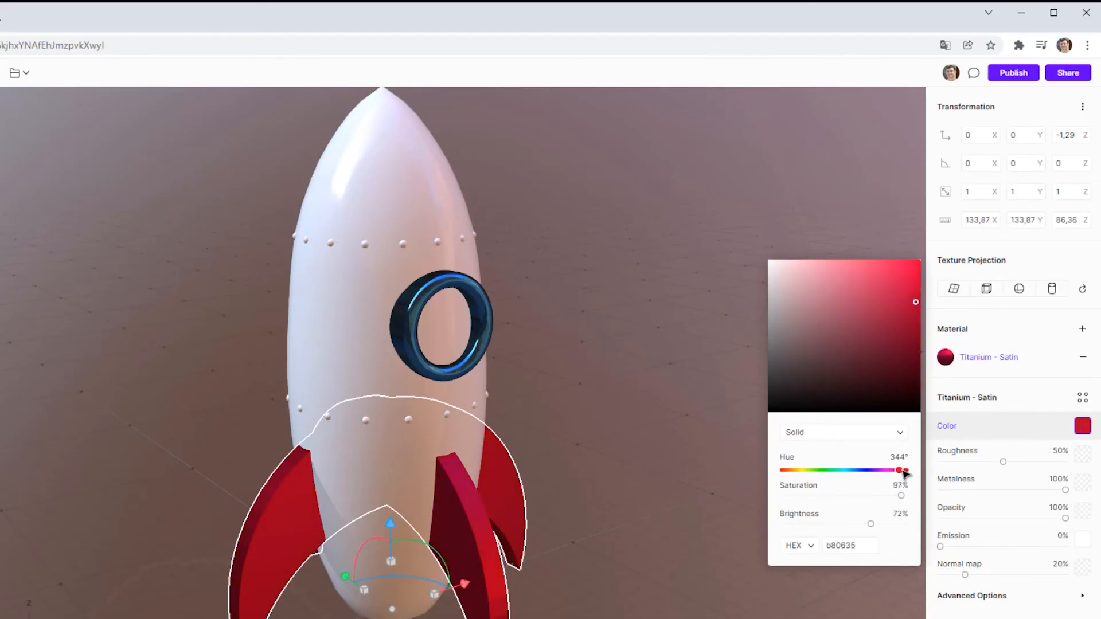
left_click(687, 434)
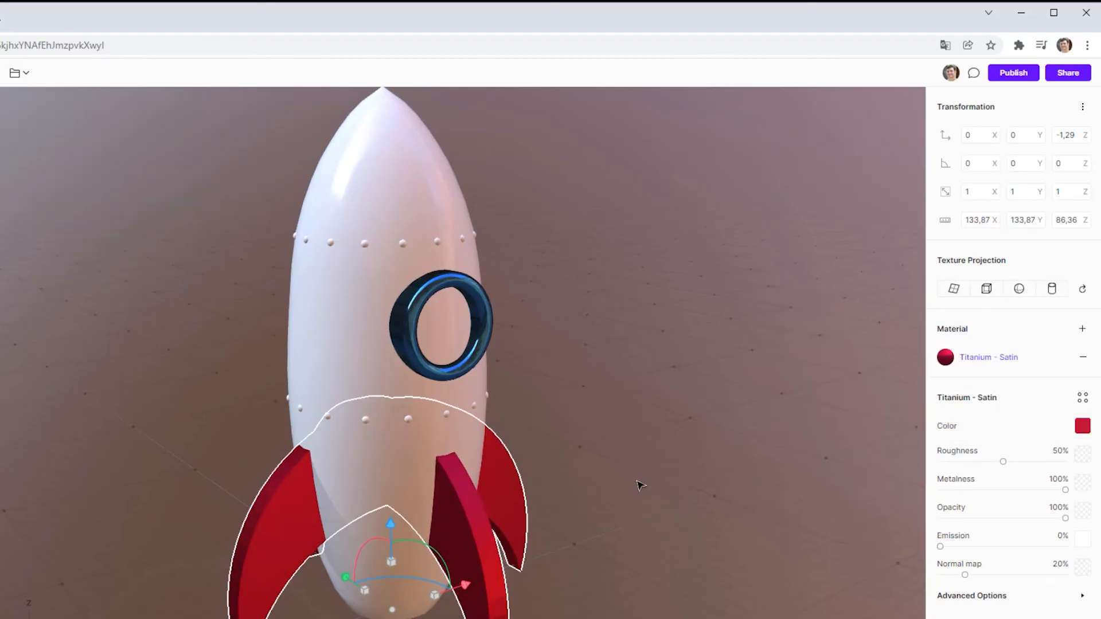
right_click_drag(638, 482, 623, 499)
scroll(648, 500, "up", 2)
scroll(648, 500, "down", 3)
scroll(648, 498, "down", 1)
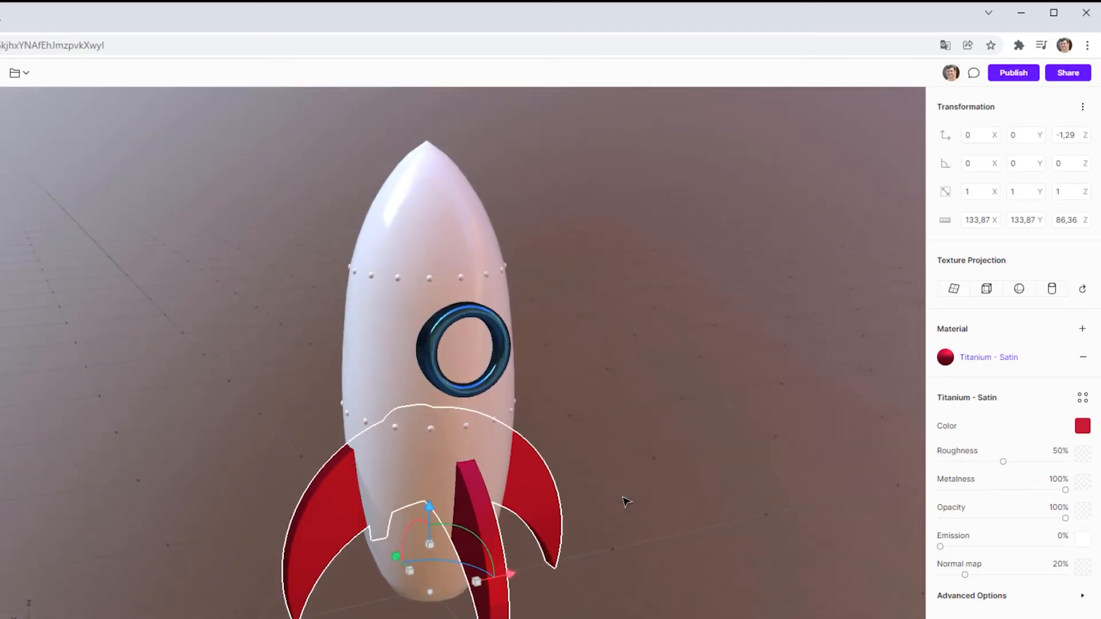
left_click(625, 374)
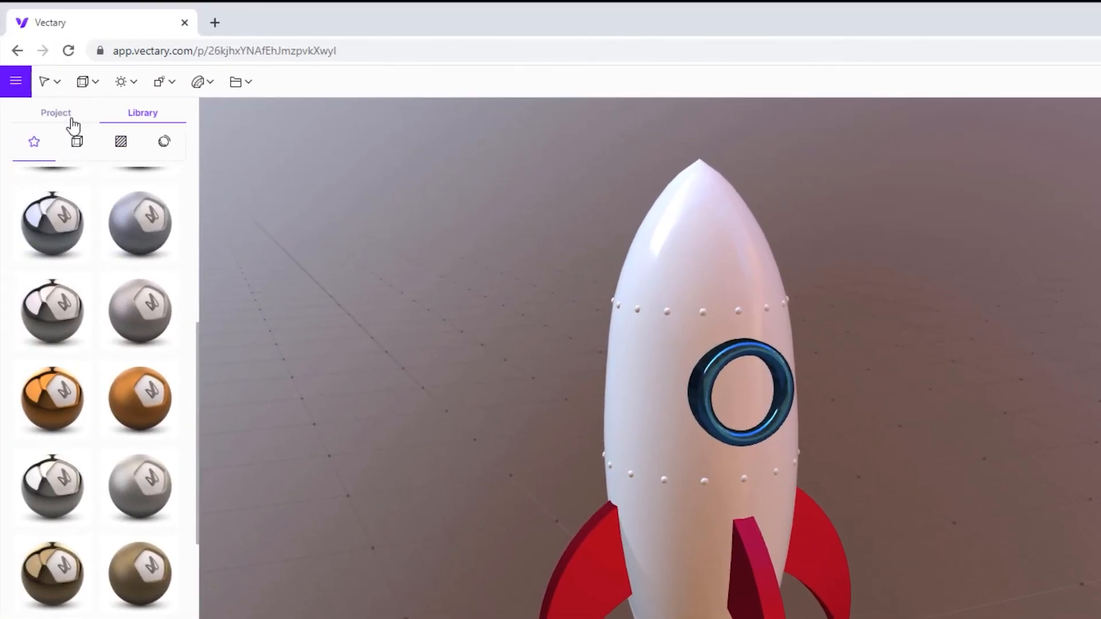
Apply the Copper - Glossy material to the lower rivet ring, Array Radial
left_click(63, 115)
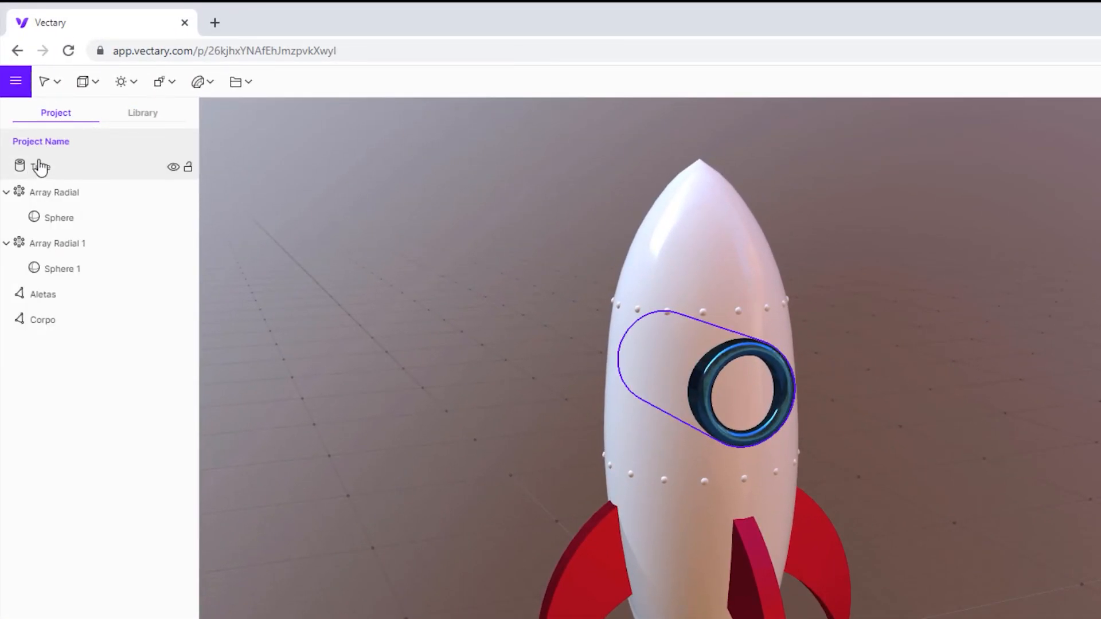
left_click(46, 198)
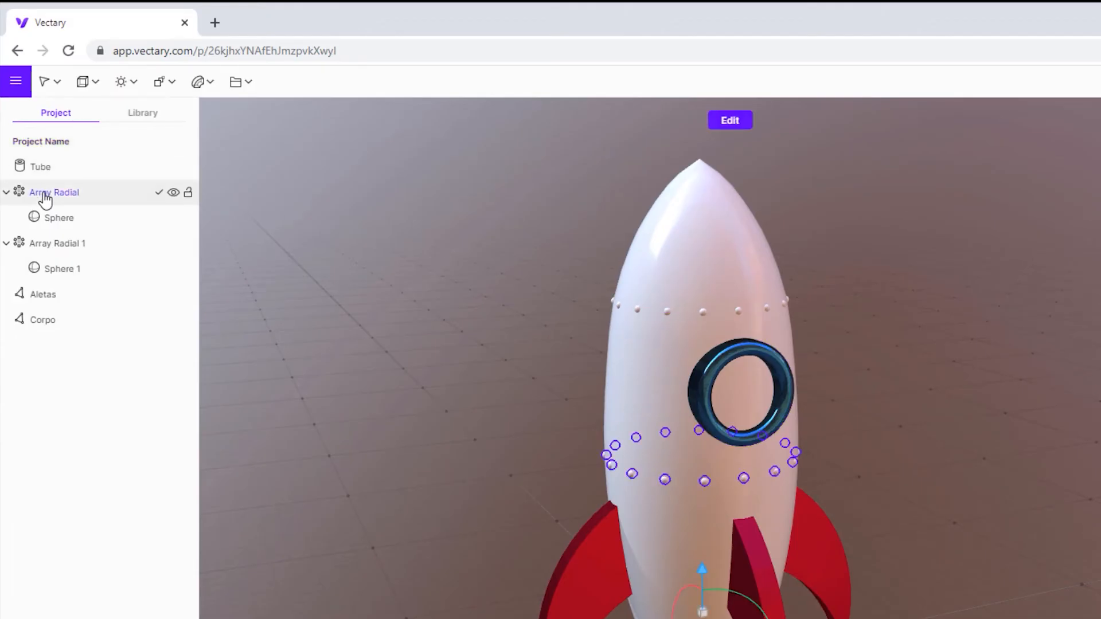
left_click(144, 115)
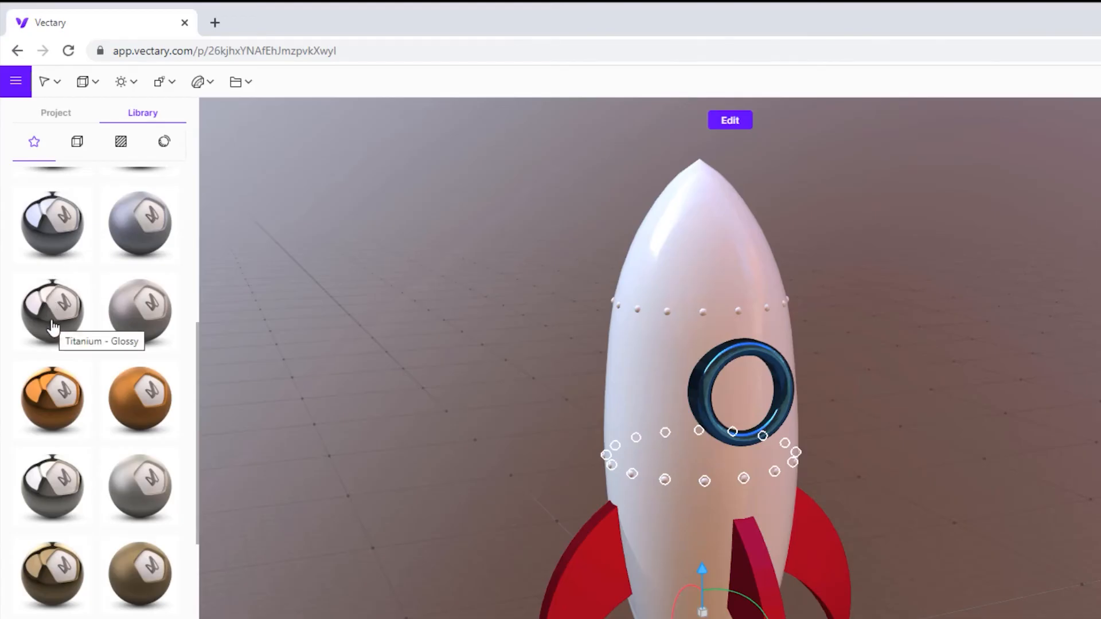
left_click(60, 398)
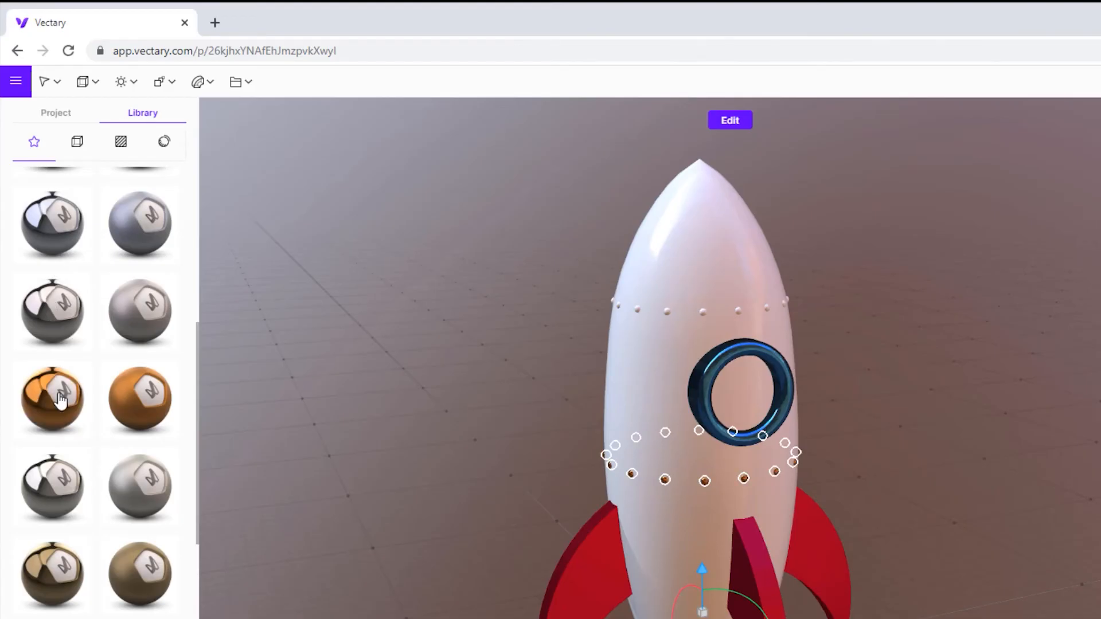
Apply the same Copper - Glossy material to the upper rivet ring, Array Radial 1
left_click(51, 114)
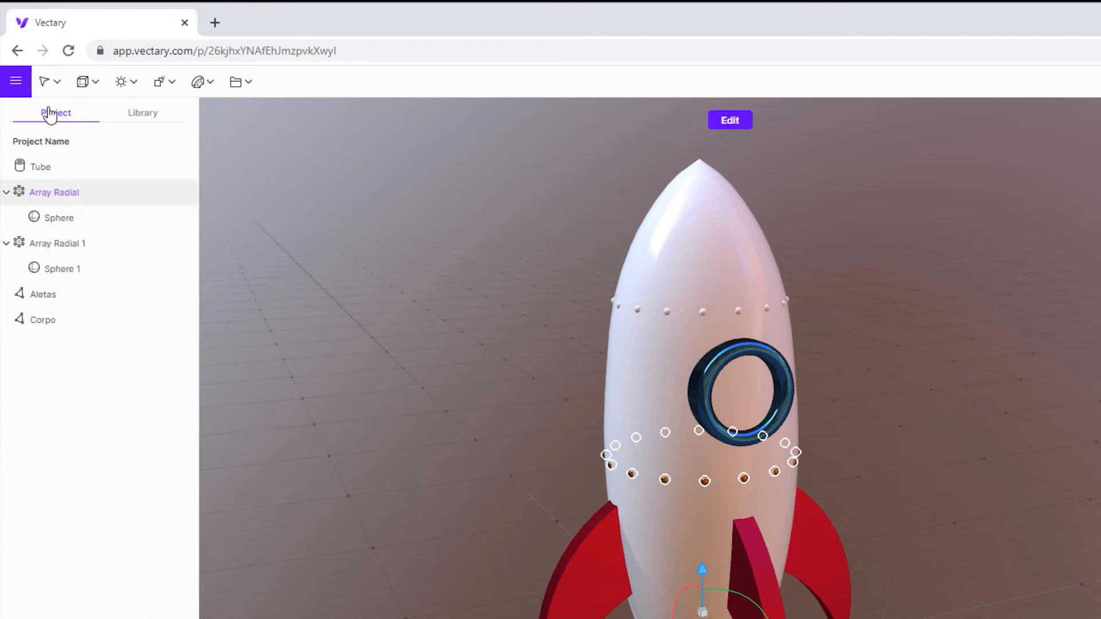
left_click(24, 247)
left_click(143, 113)
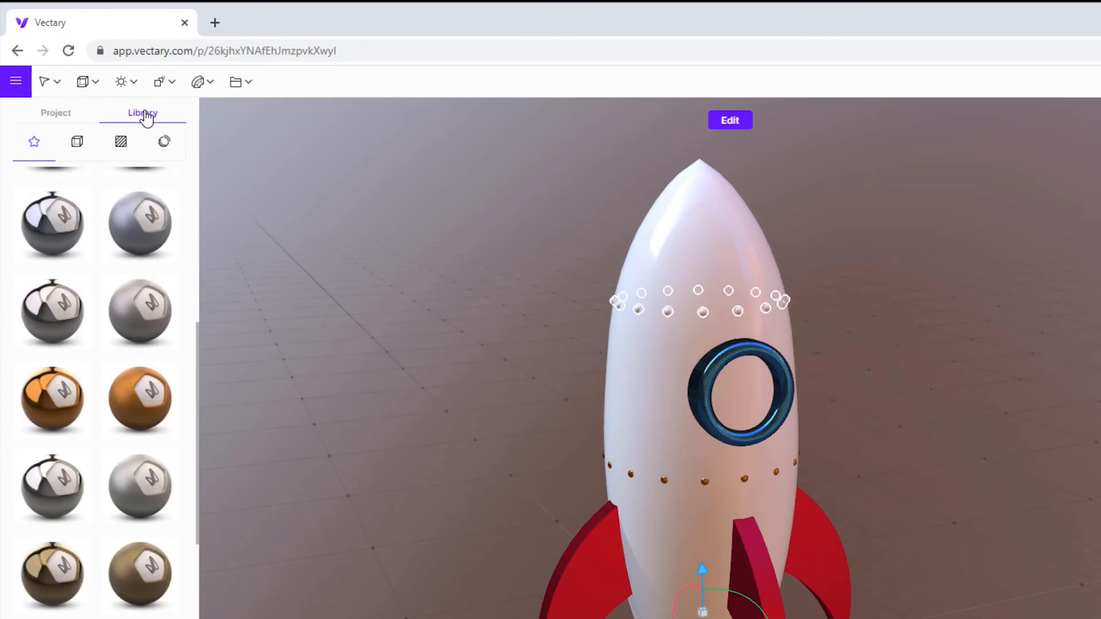
left_click(46, 412)
left_click(348, 374)
Open the colour settings of the rocket body's Horizon Glow material
right_click_drag(1080, 469, 862, 468)
scroll(969, 493, "down", 3)
scroll(869, 465, "up", 5)
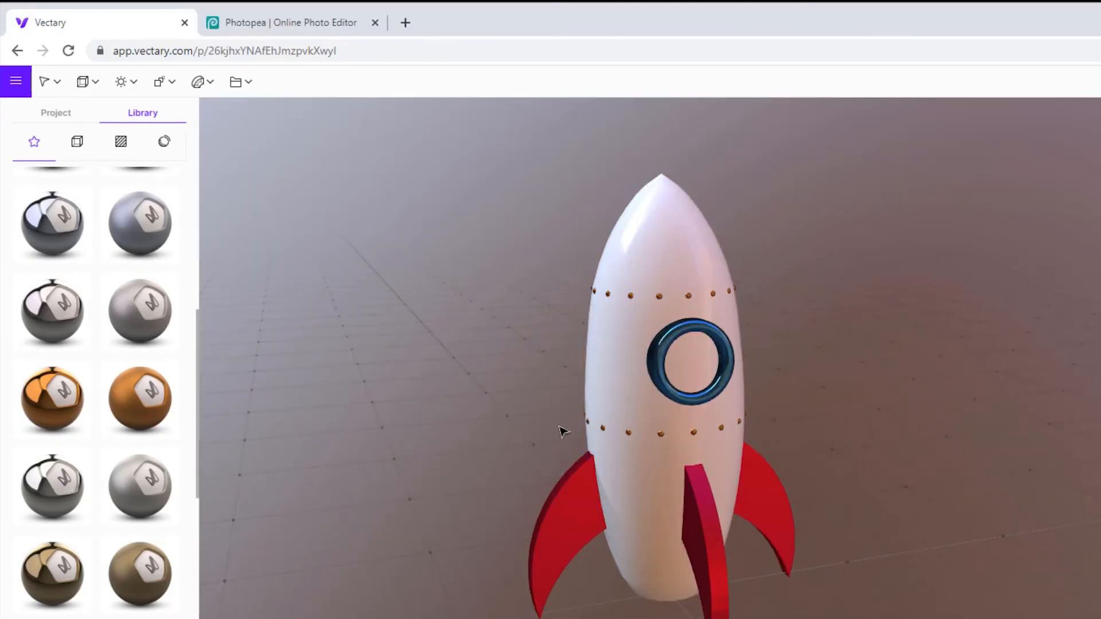
left_click(621, 341)
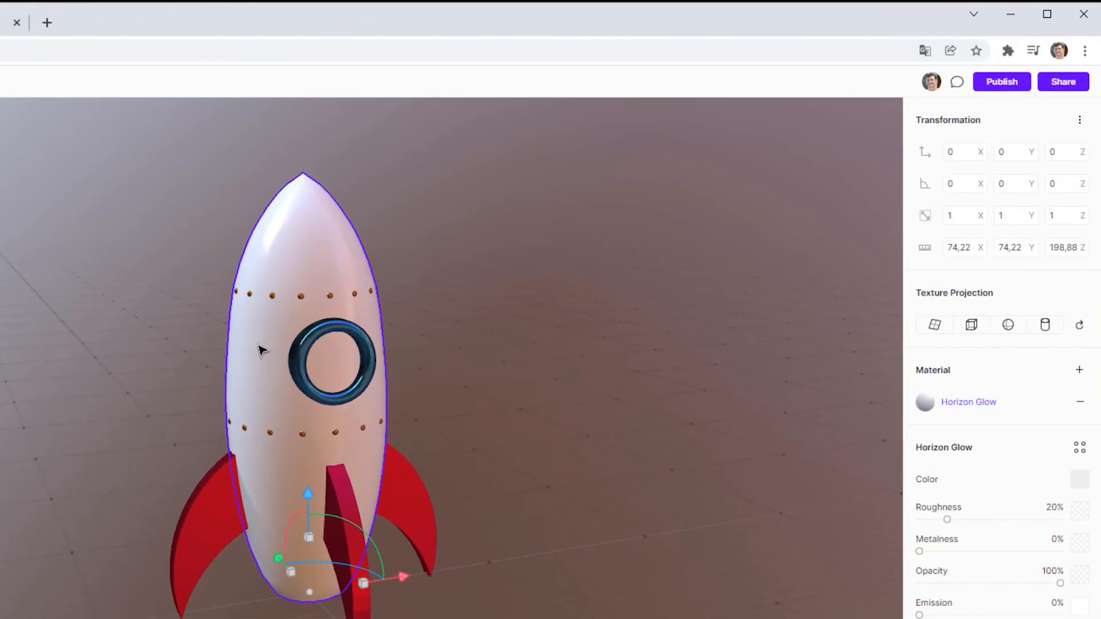
mouse_move(949, 406)
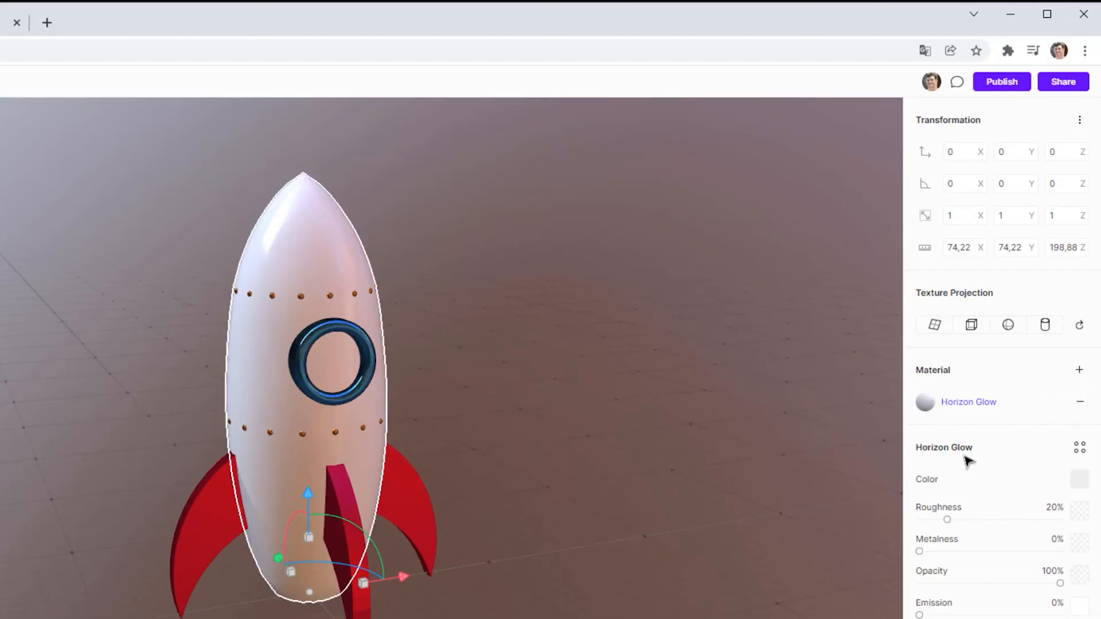
left_click(1079, 492)
Try a solid blue and a linear gradient as the colour of the rocket body's material
left_click(827, 369)
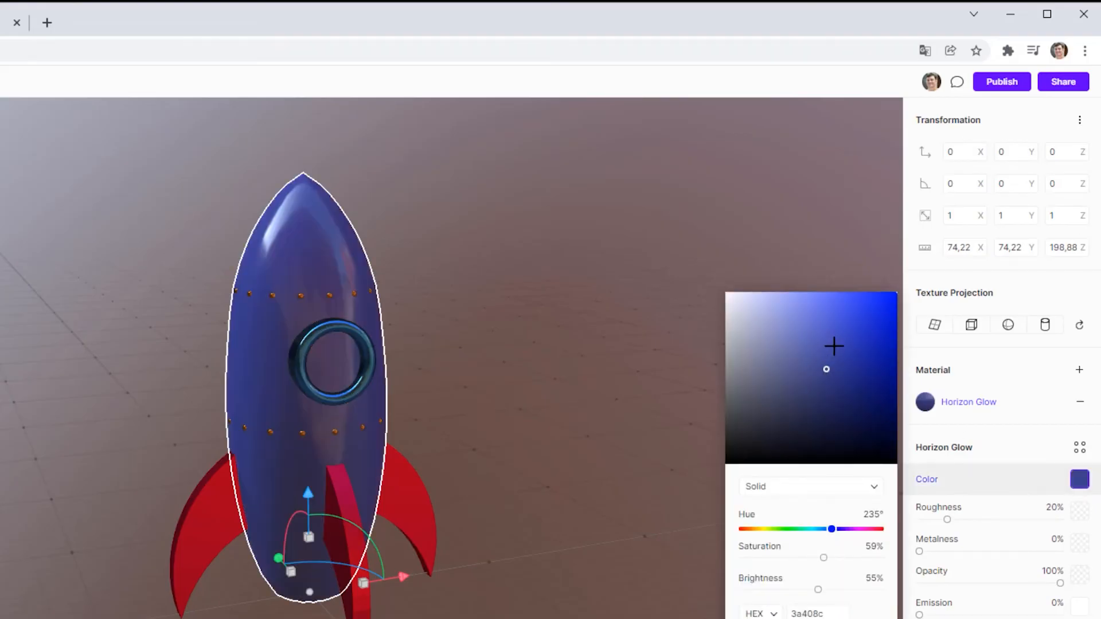
left_click(834, 346)
left_click(821, 494)
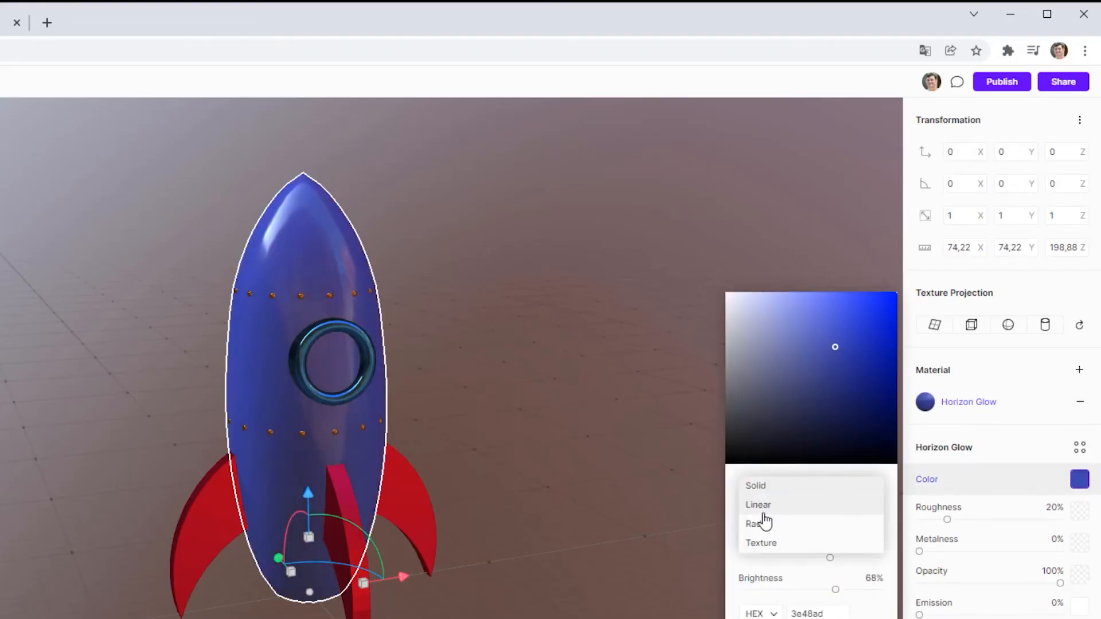
left_click(763, 508)
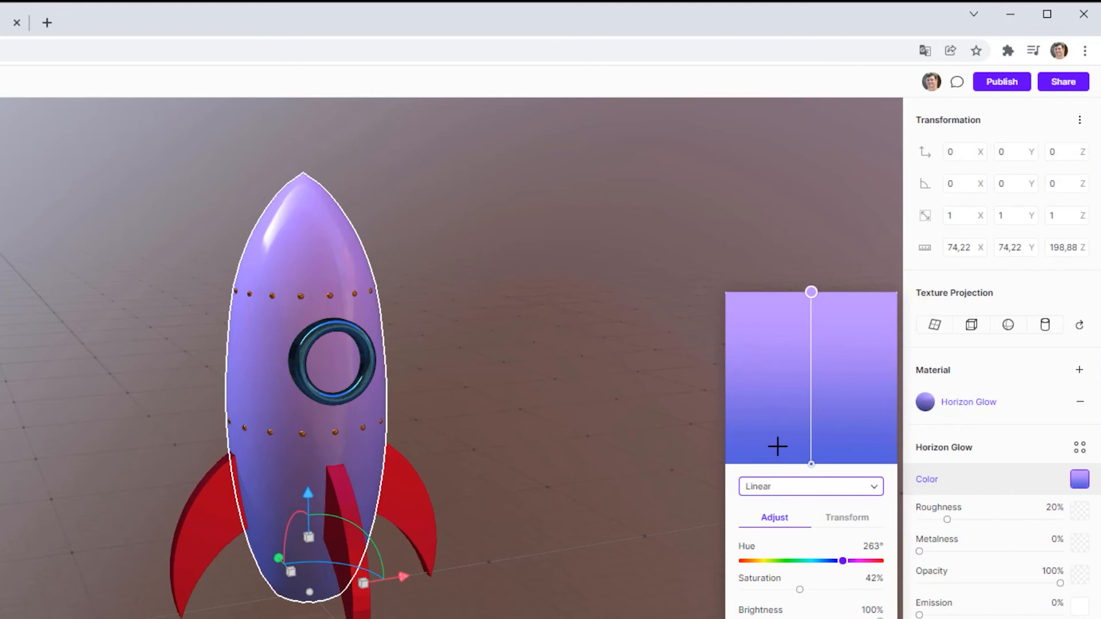
Switch the rocket body's material colour to a texture and upload the image Textura_foguete from the Downloads folder
left_click(788, 488)
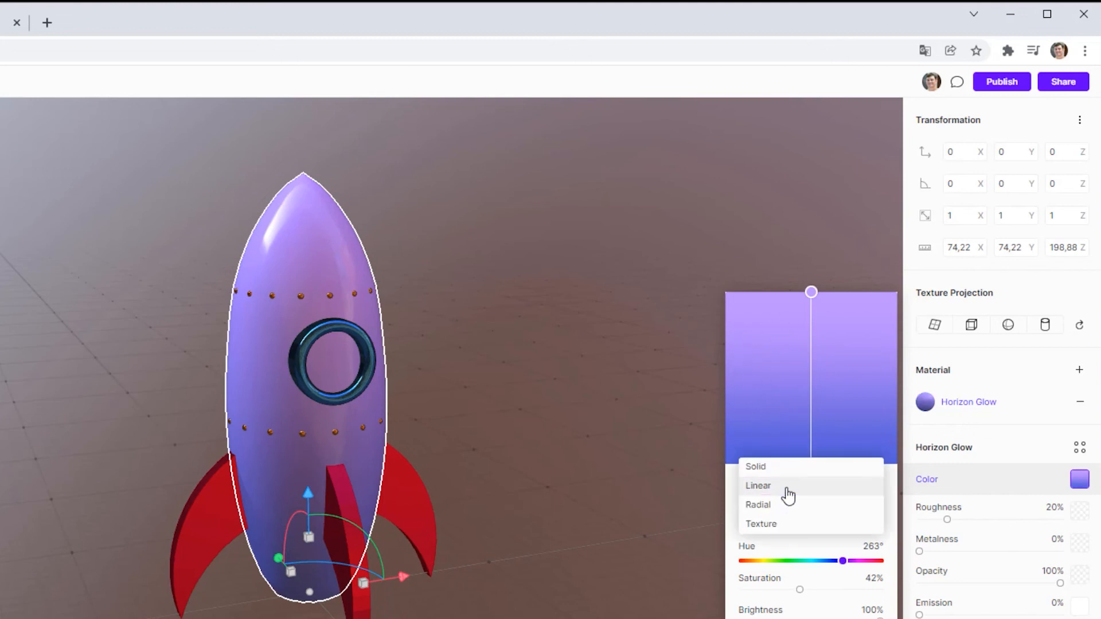
left_click(761, 524)
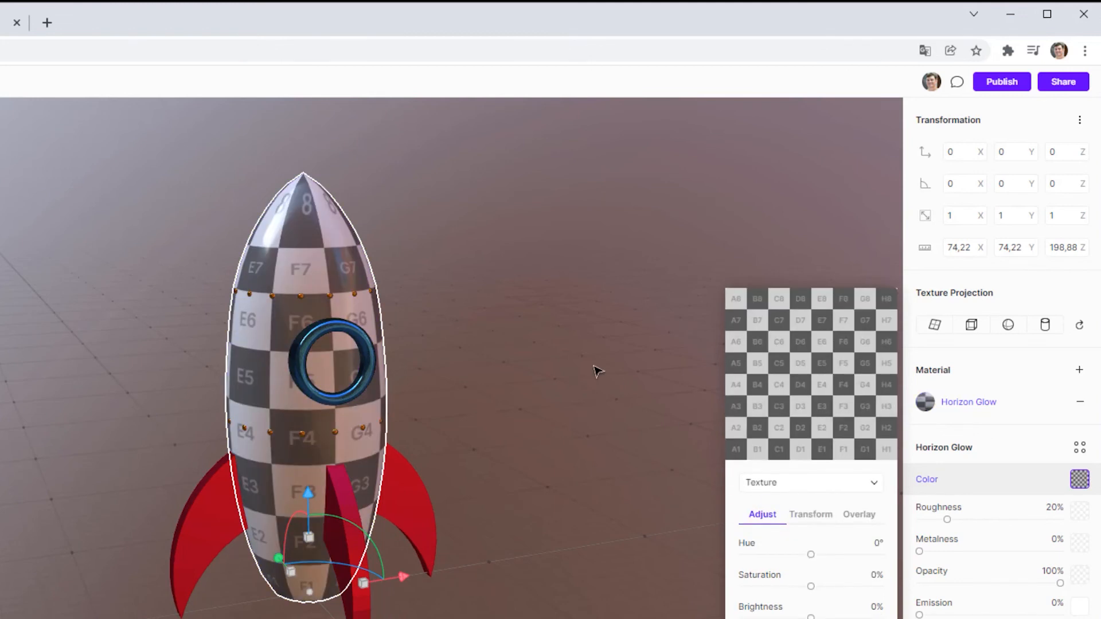
mouse_move(827, 445)
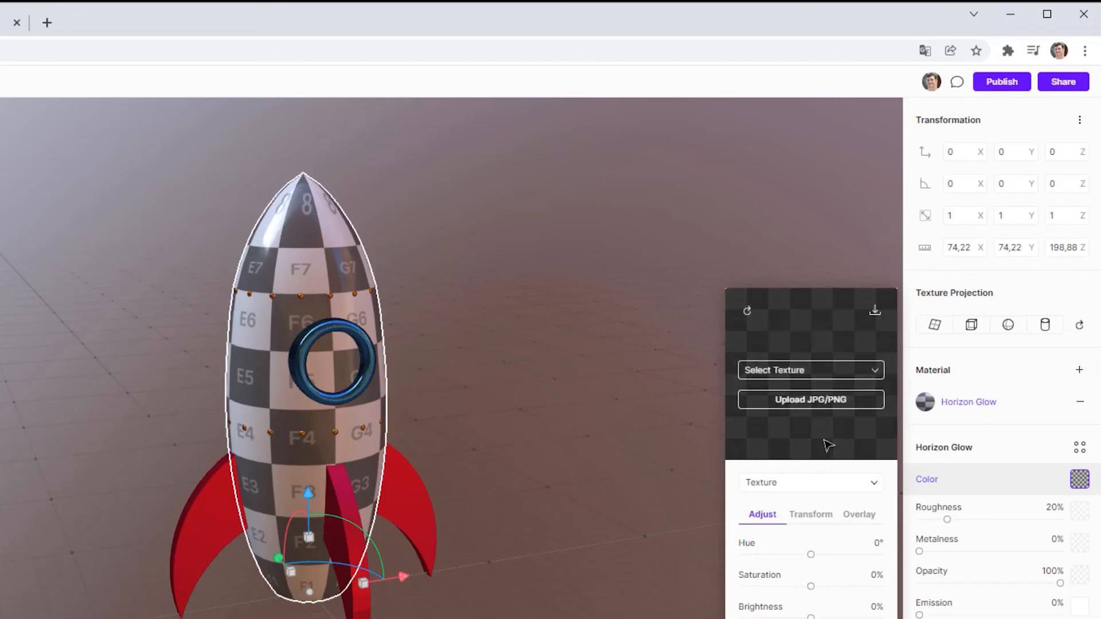
left_click(798, 399)
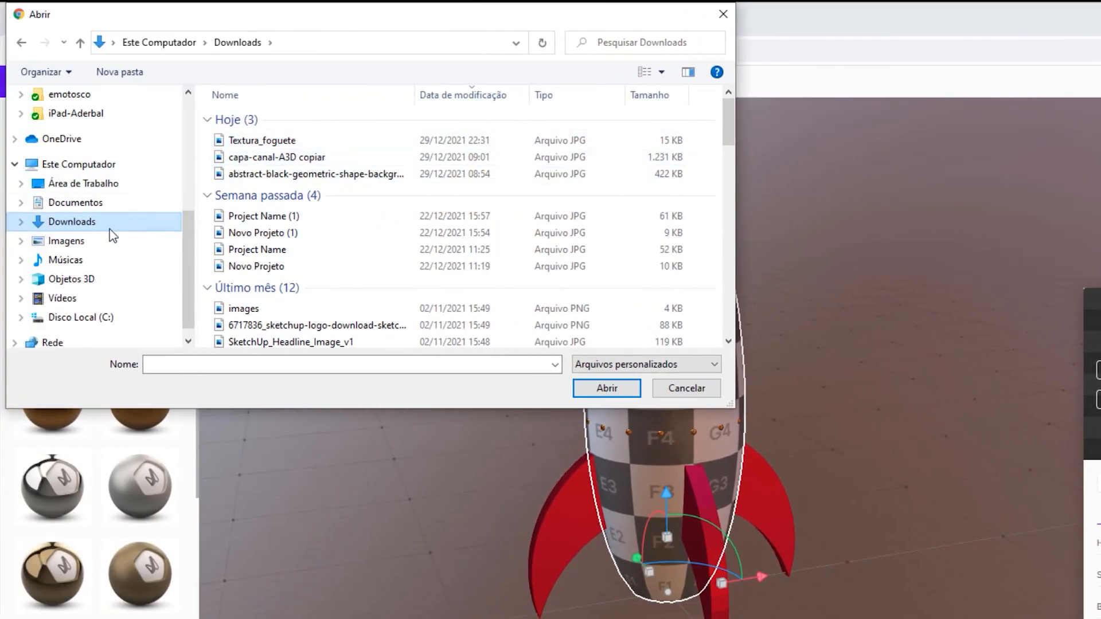
left_click(289, 142)
left_click(608, 388)
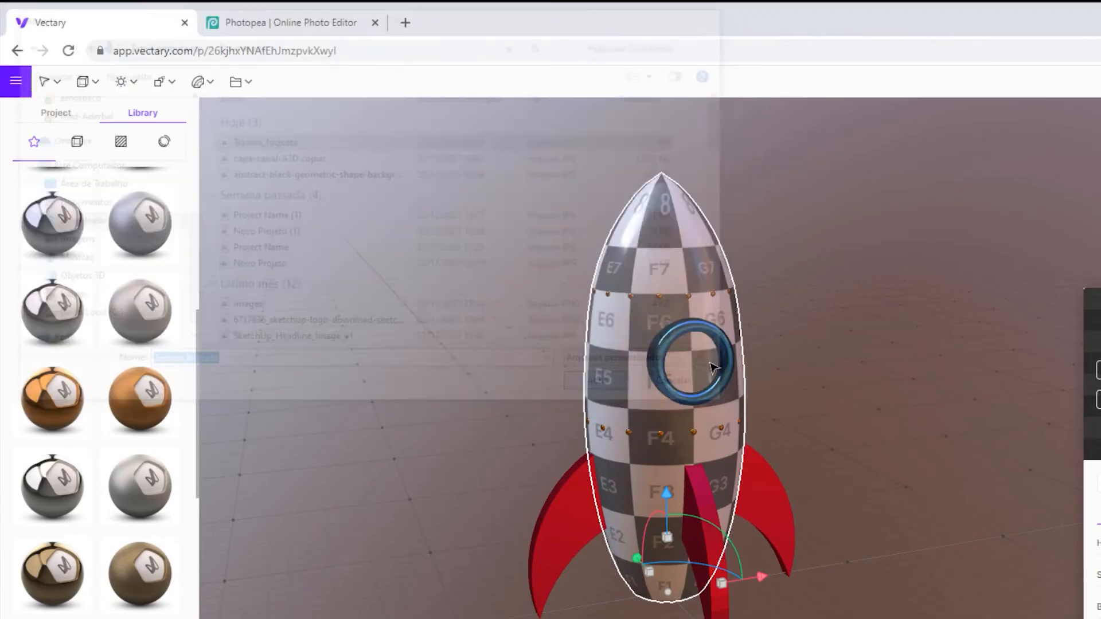
Deselect the rocket body and rotate the scene's environment to 152°
left_click(922, 329)
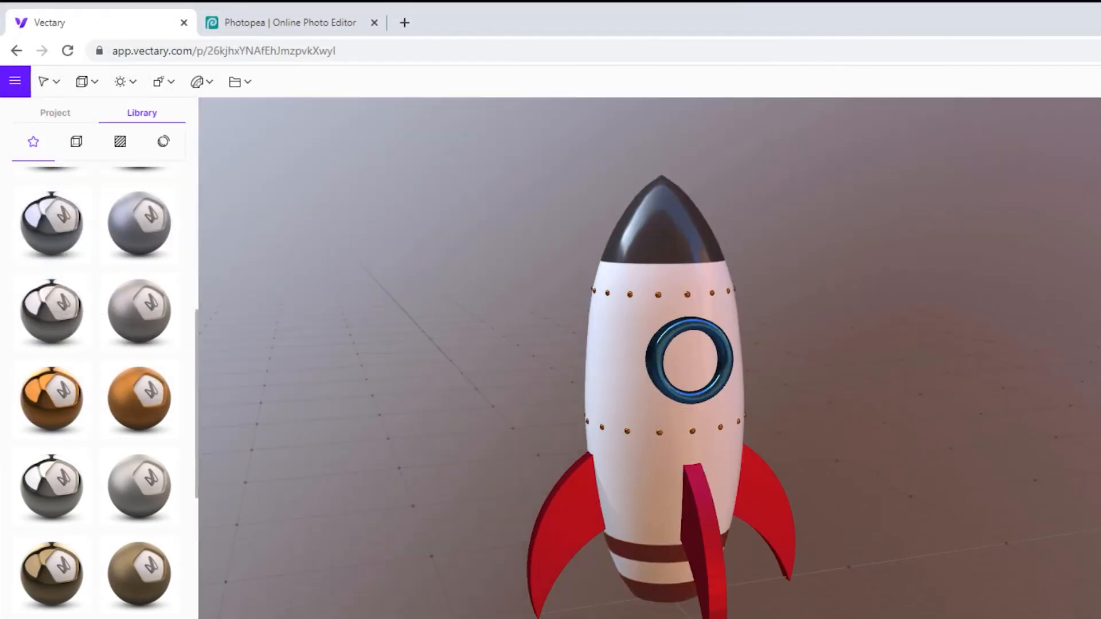
left_click(945, 152)
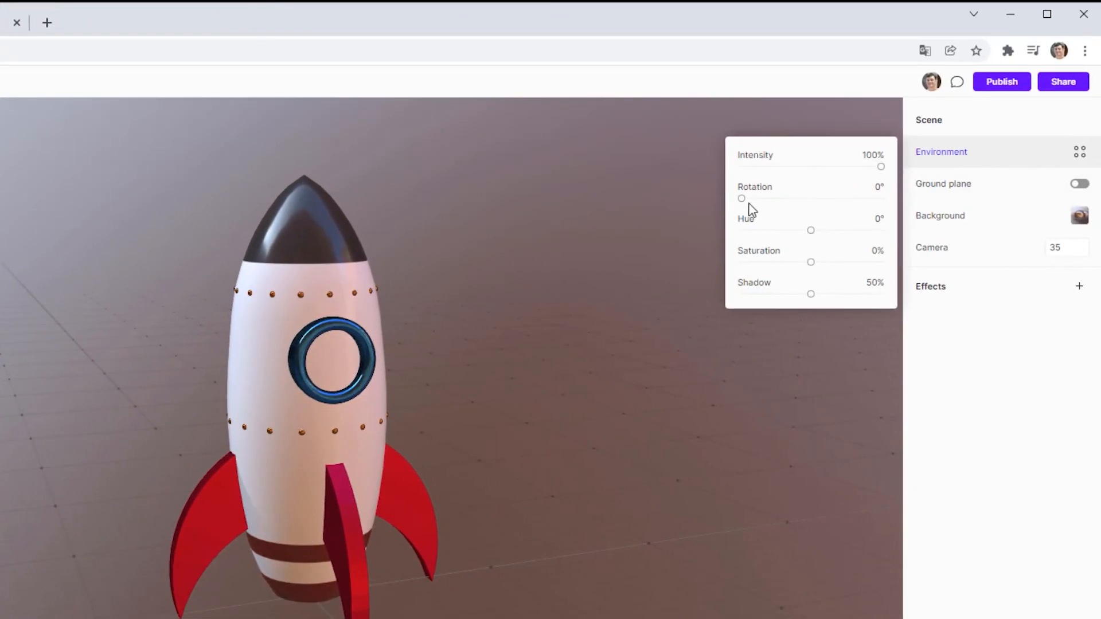
left_click_drag(743, 199, 800, 205)
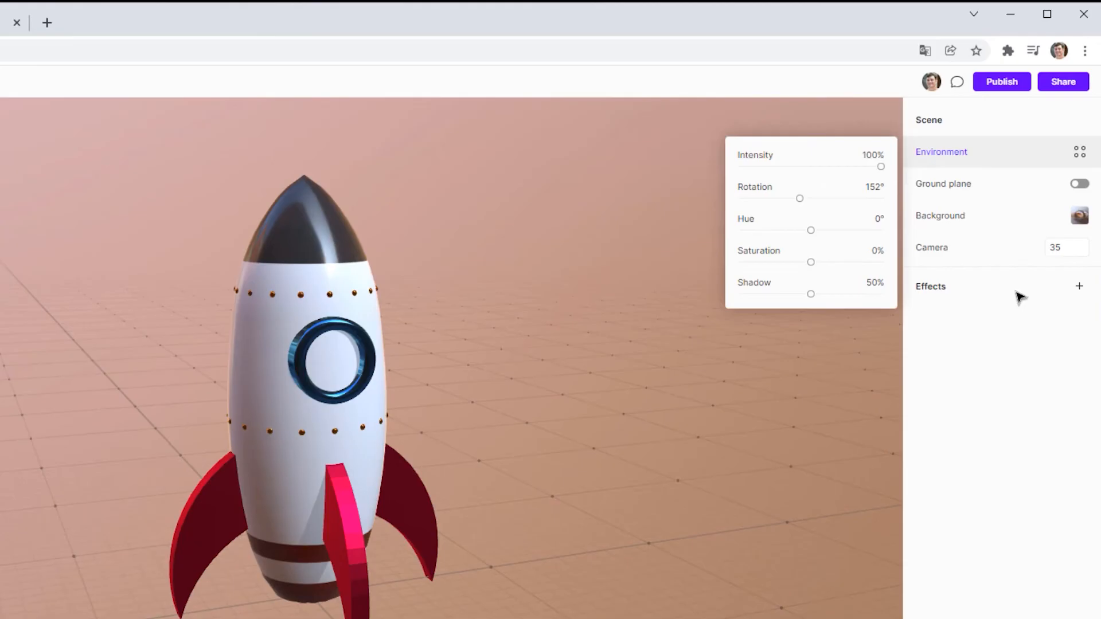
Add the Bloom, Vignette and Soft Shadows effects to the scene
left_click(1079, 288)
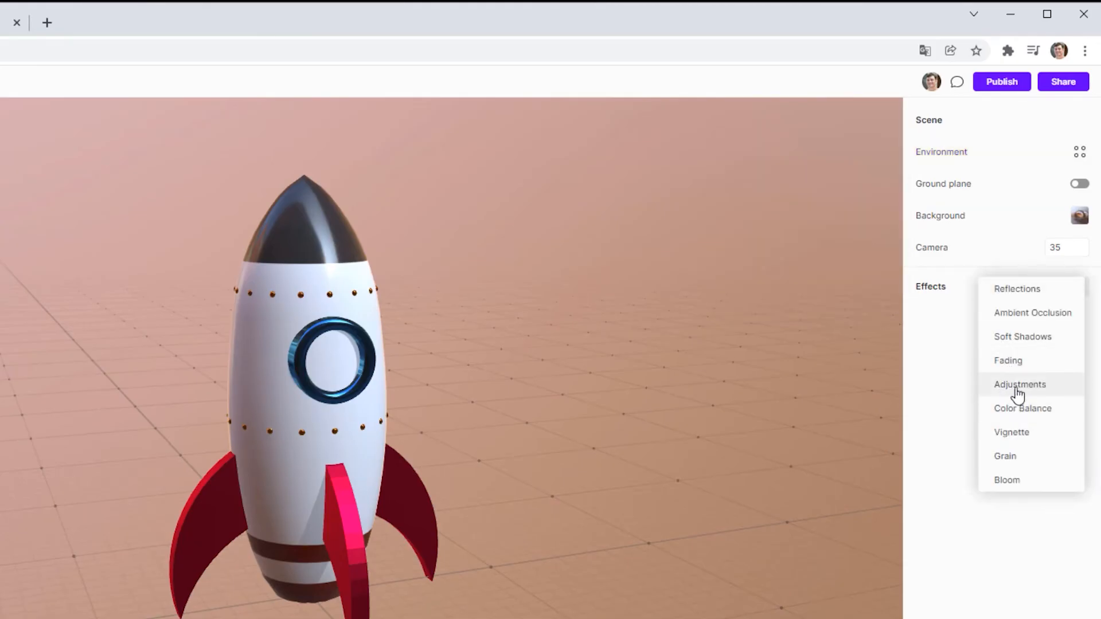
left_click(1007, 482)
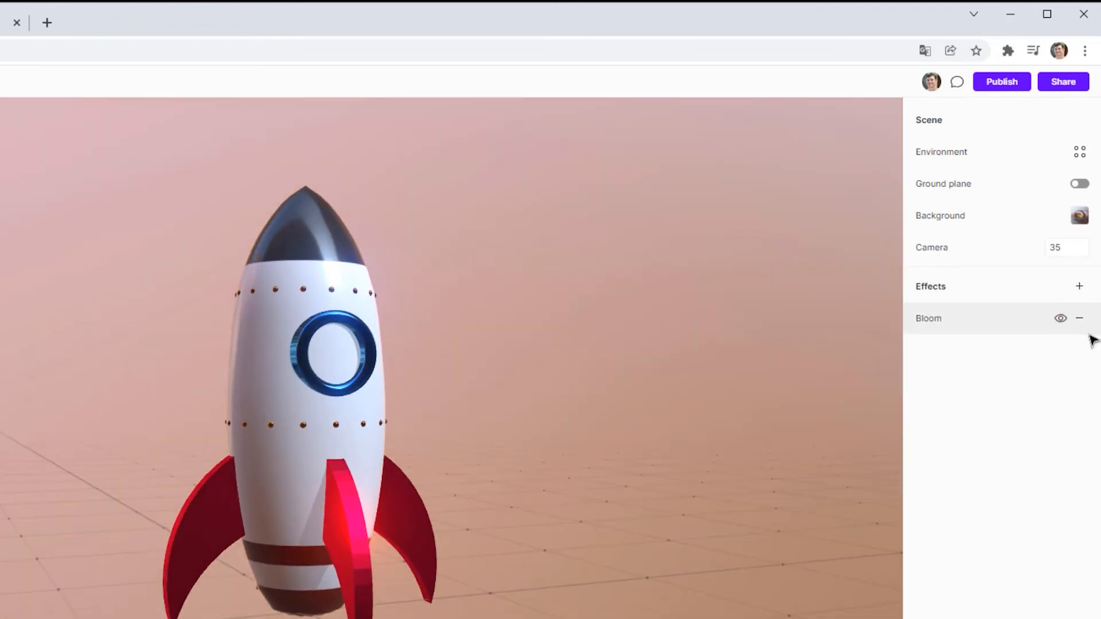
left_click(1081, 288)
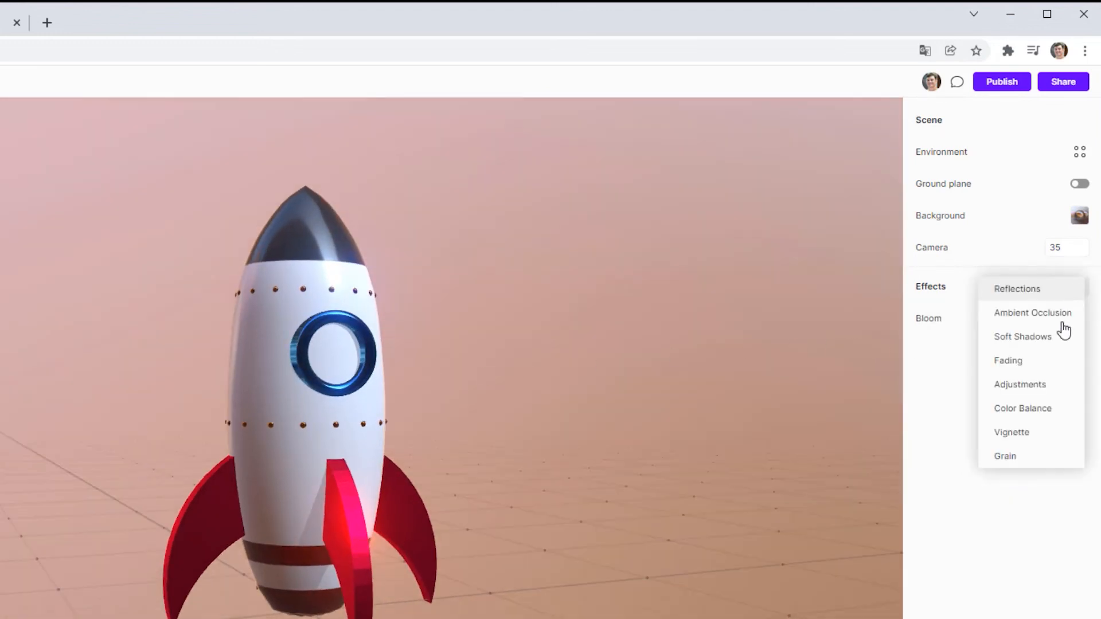
left_click(1009, 433)
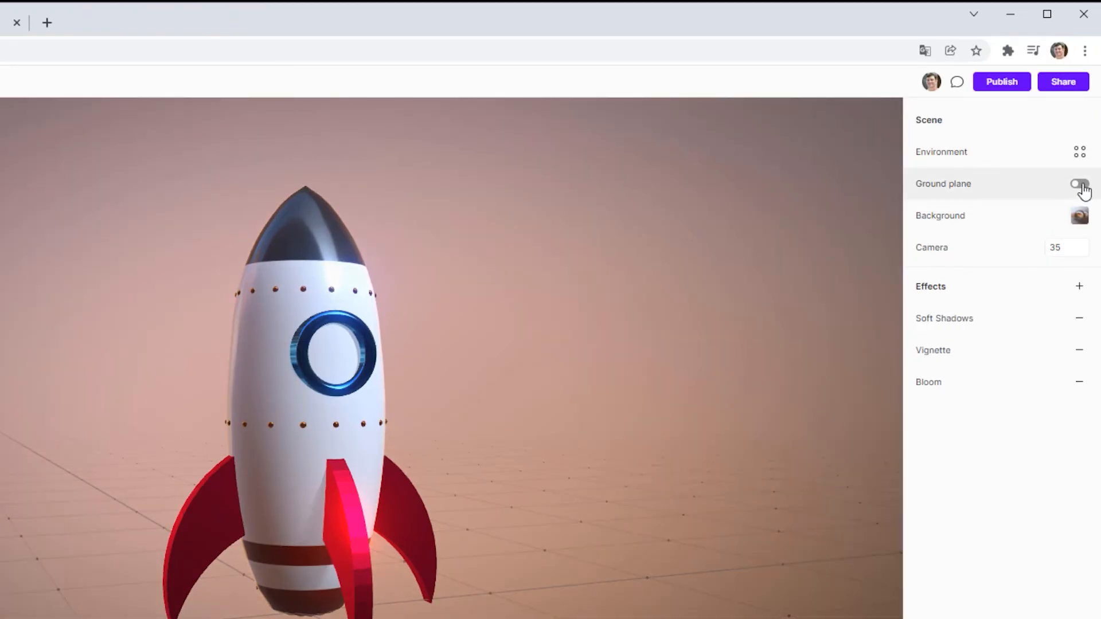
Turn on the scene's ground plane so the rocket casts a shadow on it
left_click(1080, 185)
left_click(601, 251)
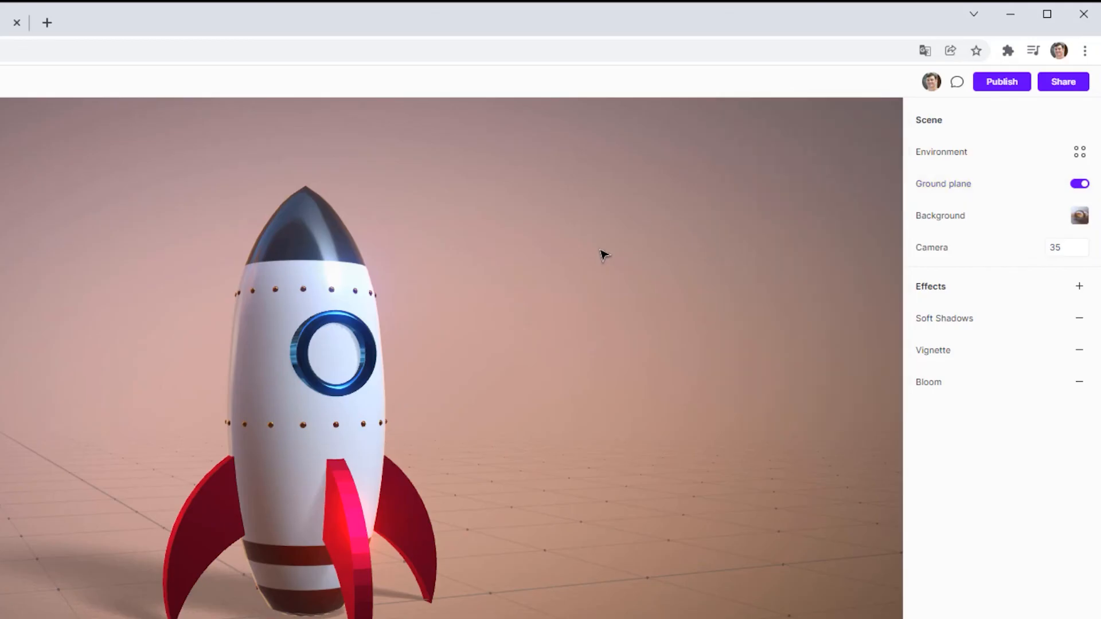
right_click_drag(559, 354, 507, 307)
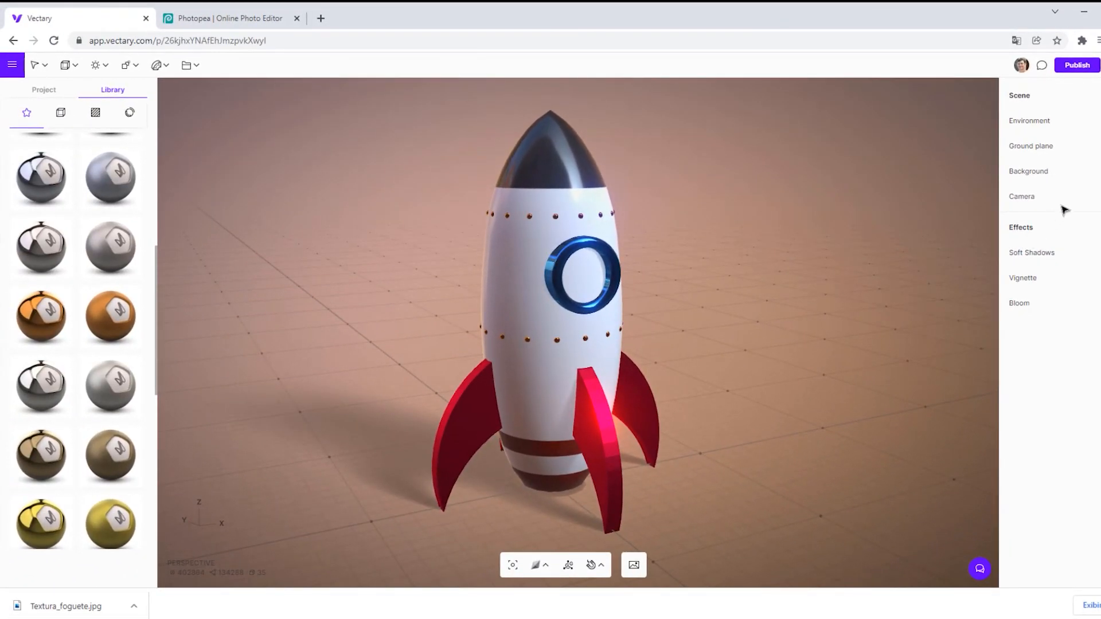
Open the renderer and download the Instant render of the rocket as a JPEG image
left_click(8, 68)
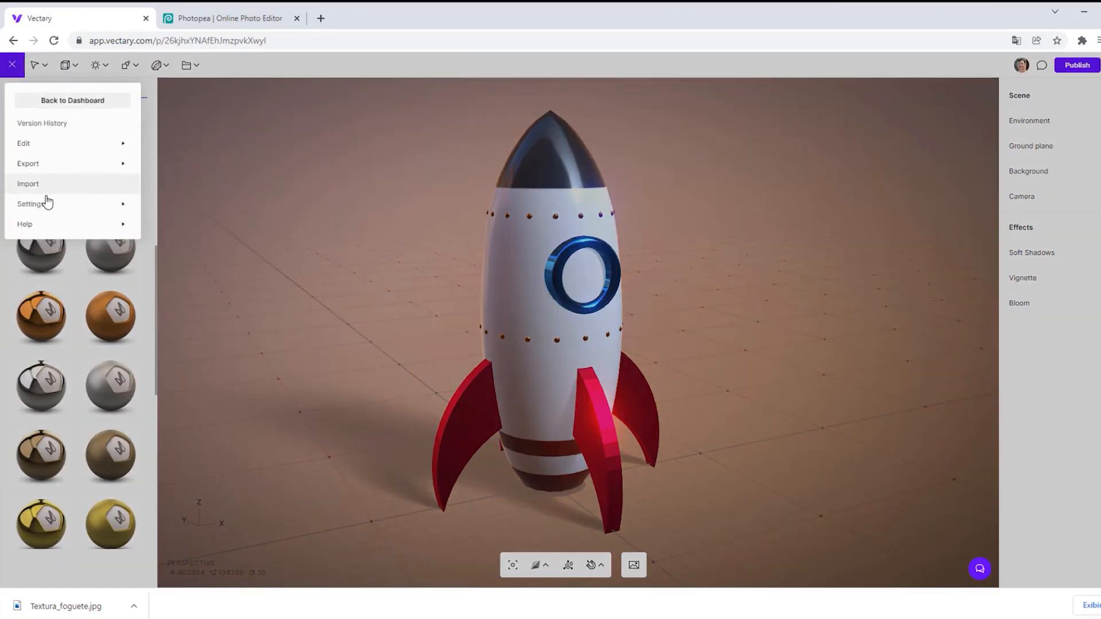
mouse_move(49, 209)
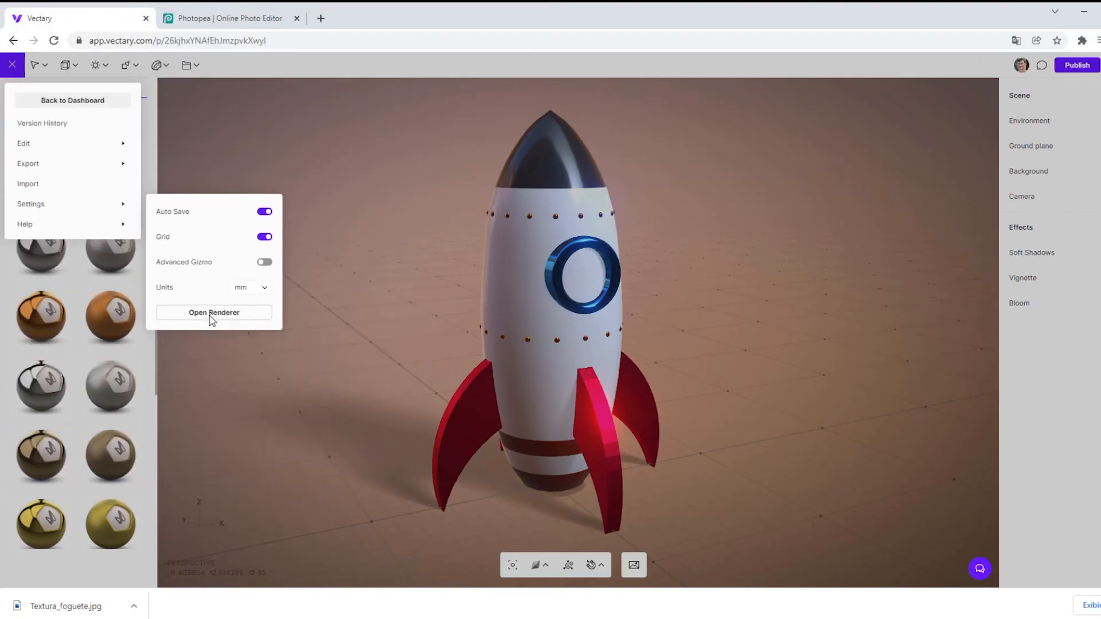
left_click(212, 318)
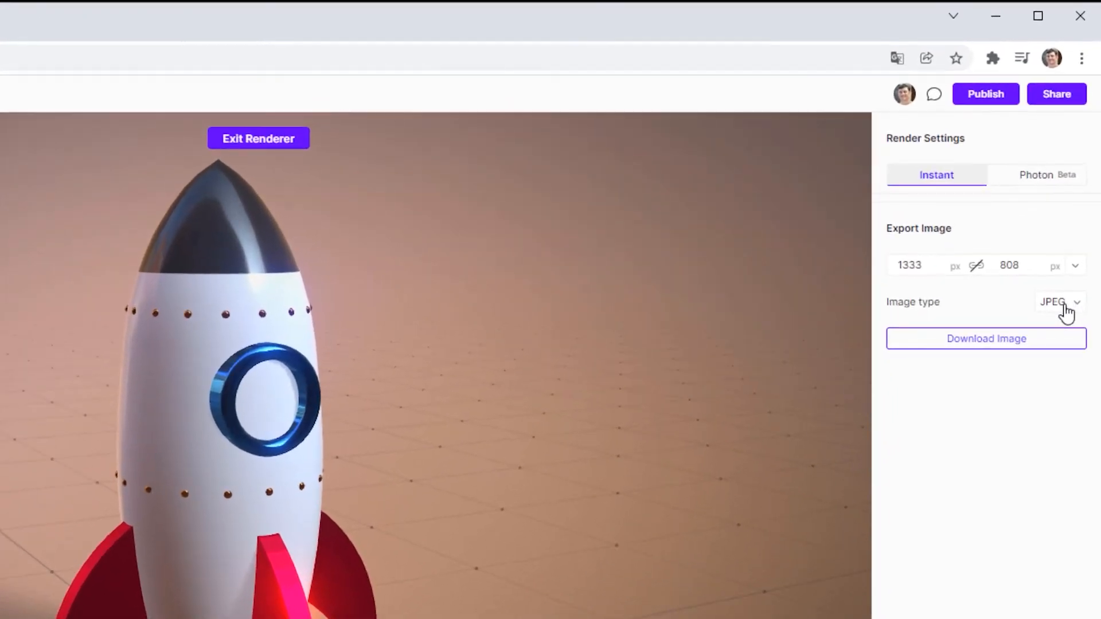
left_click(1080, 311)
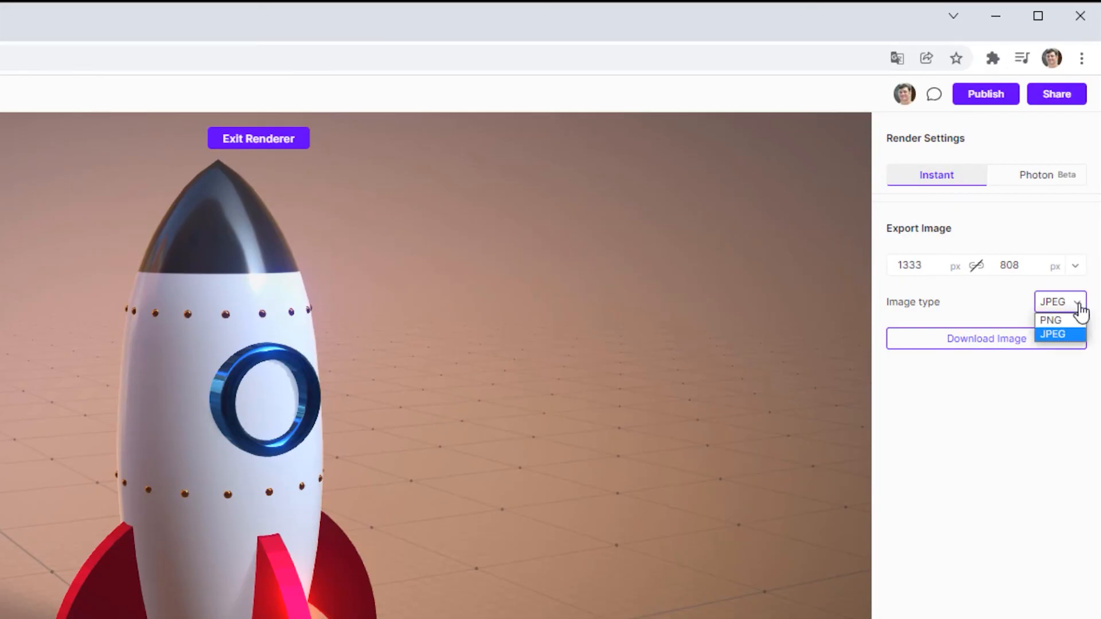
left_click(998, 395)
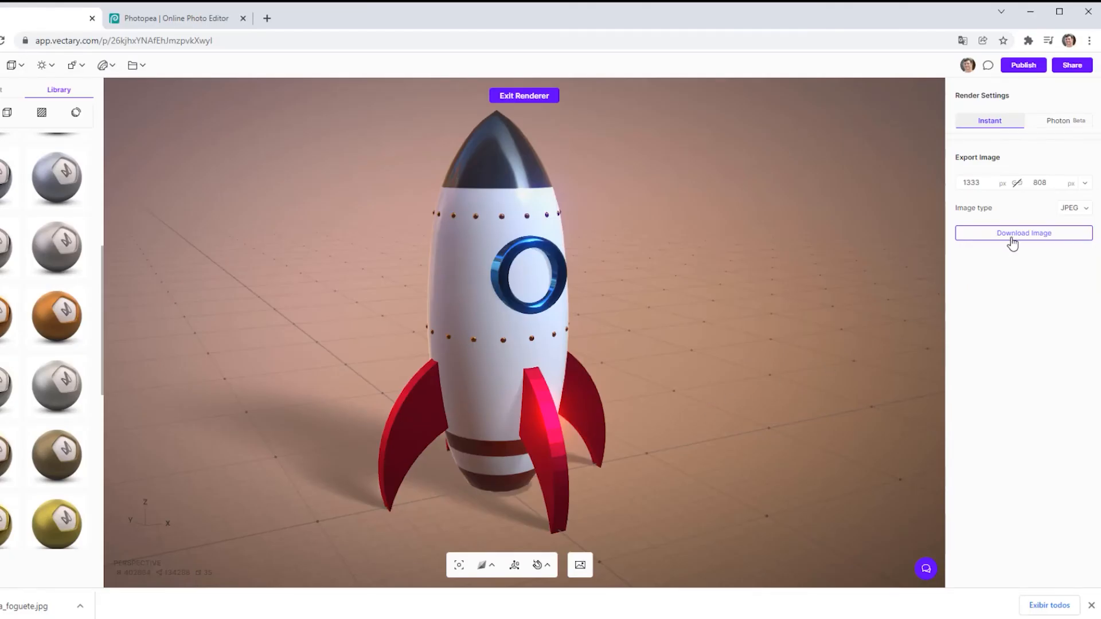
left_click(1009, 239)
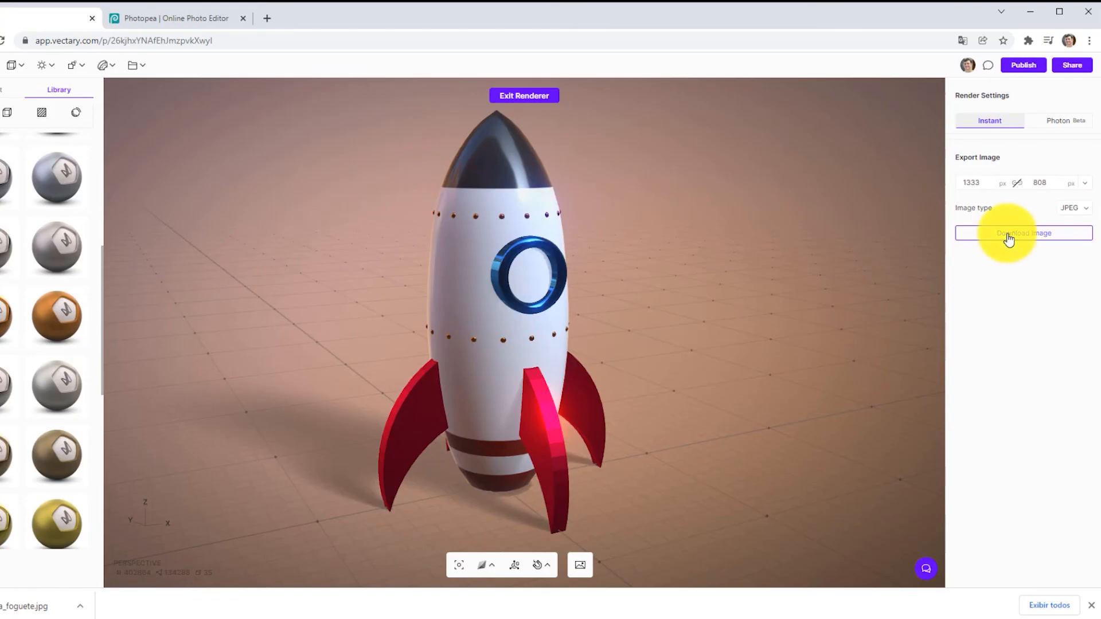